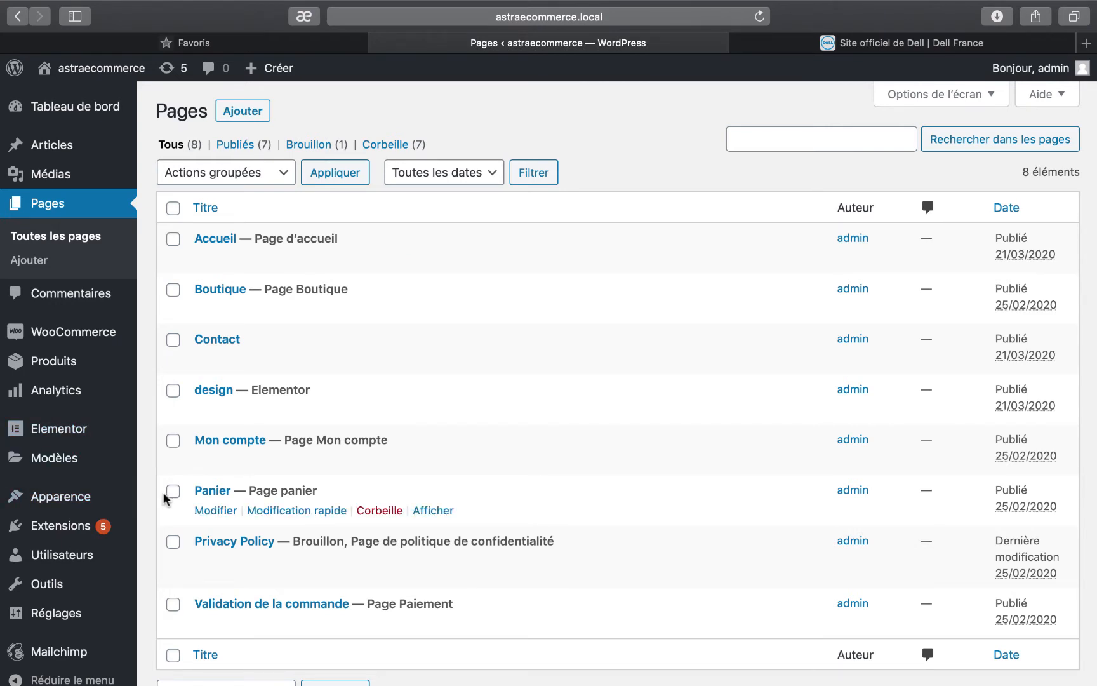
# Open the form for uploading a .zip extension on the WordPress page for adding extensions
pyautogui.moveTo(60, 544)
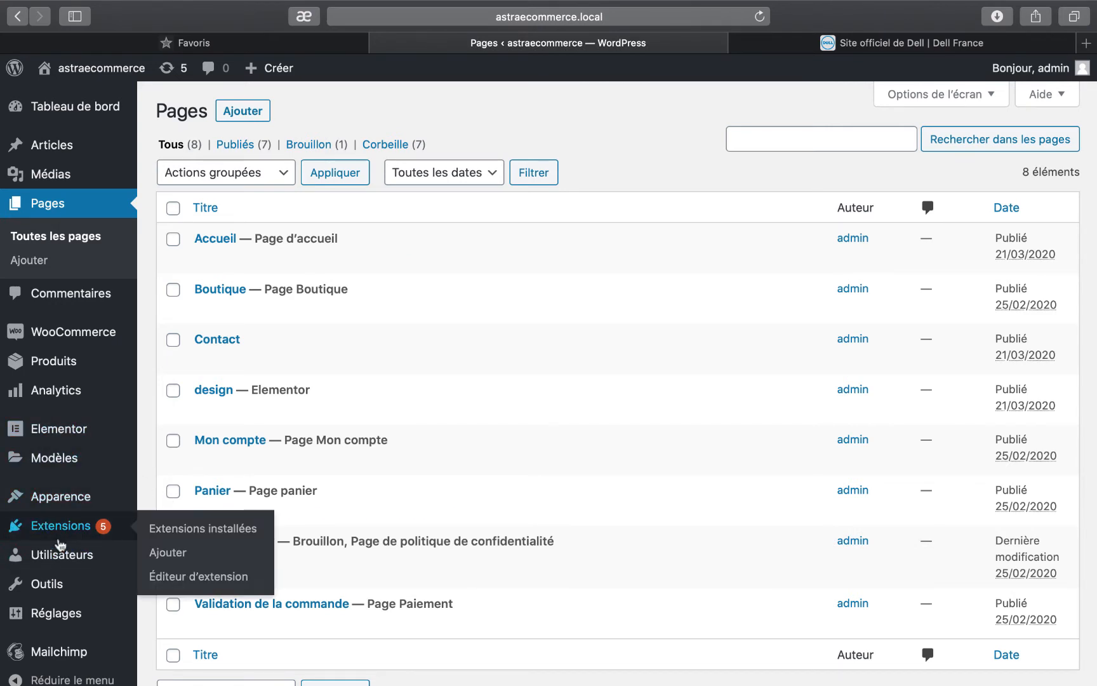
pyautogui.click(68, 531)
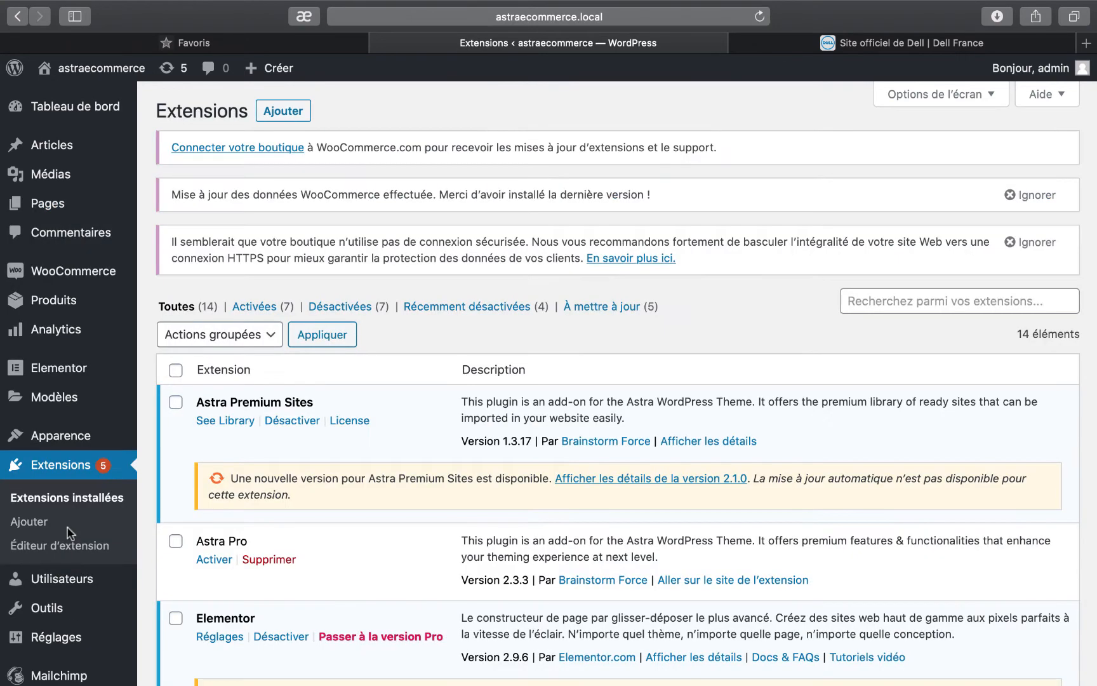
pyautogui.click(66, 524)
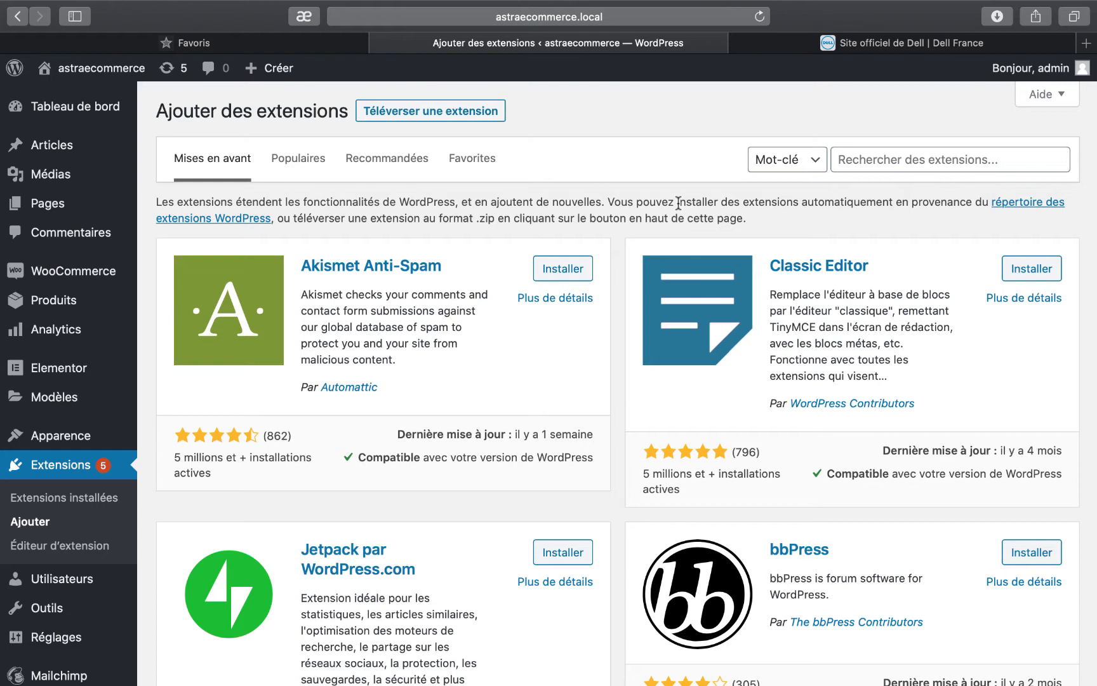
pyautogui.click(444, 119)
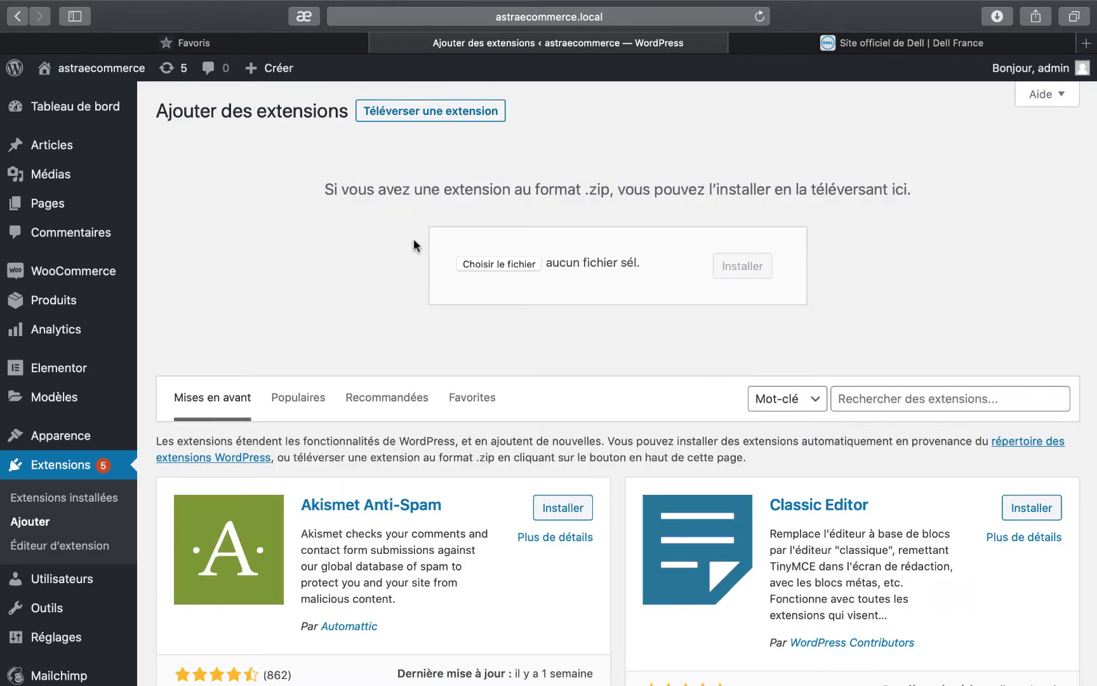
# Switch to Finder and open the elementor-pro-v2.9.1-package folder
pyautogui.moveTo(346, 683)
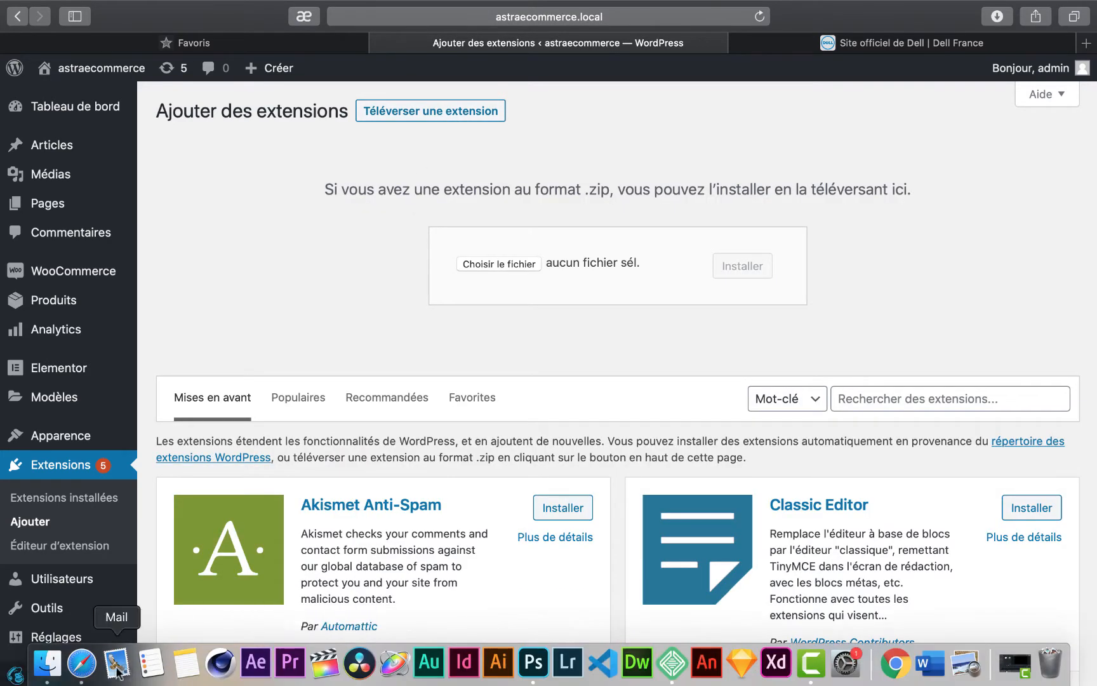
pyautogui.click(40, 666)
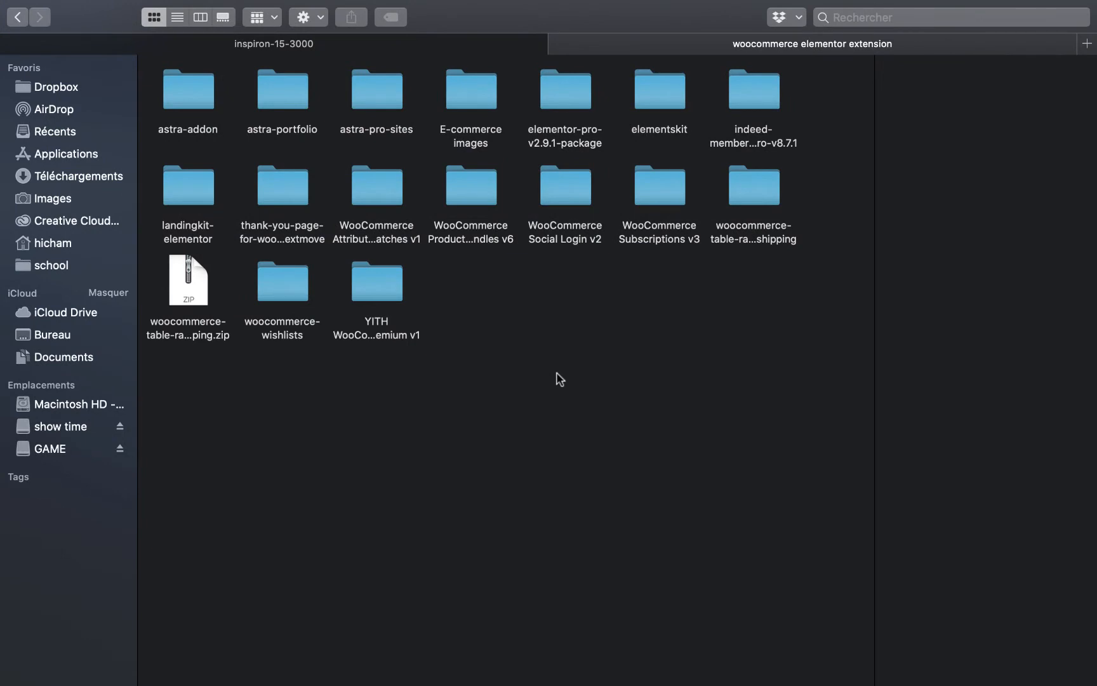
pyautogui.doubleClick(571, 103)
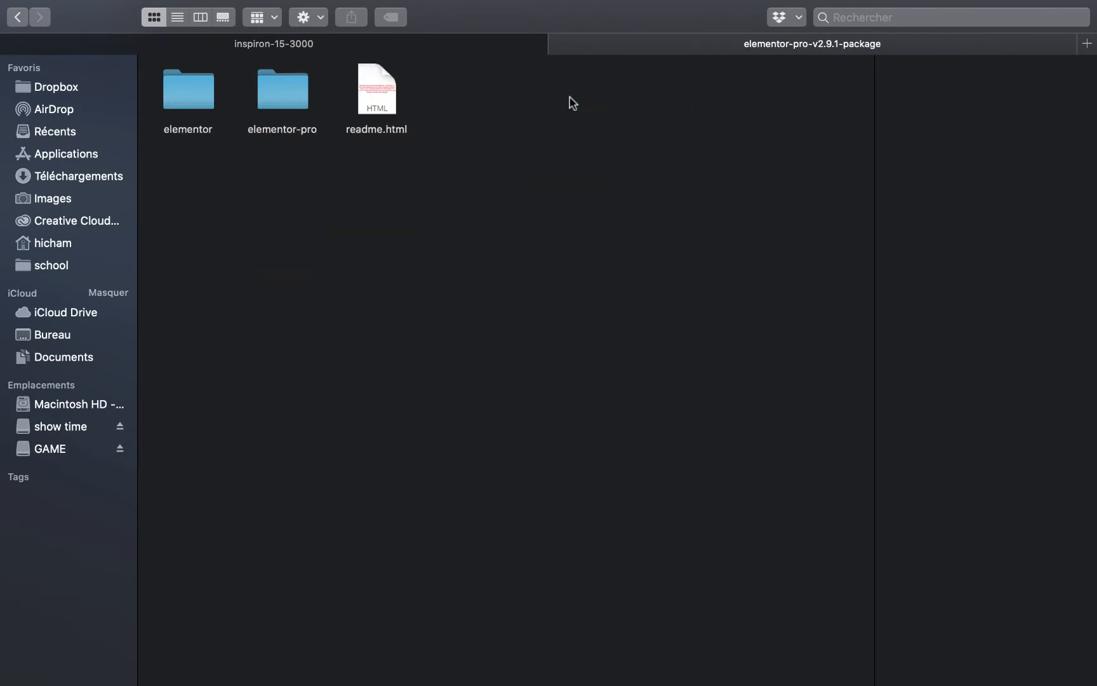
pyautogui.click(17, 17)
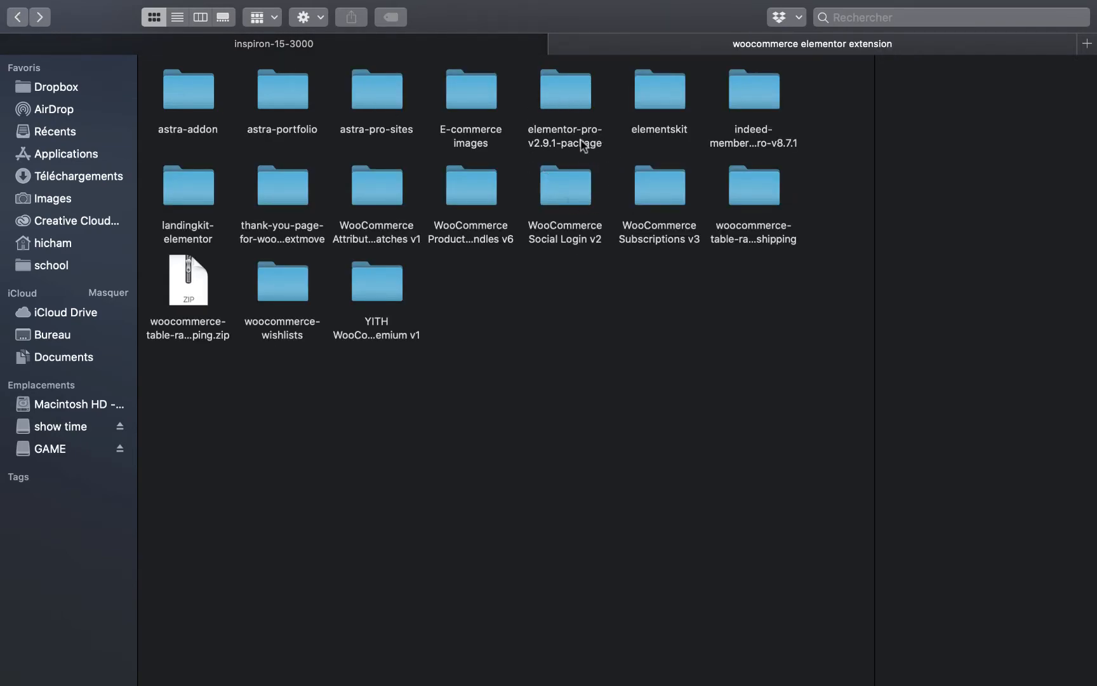
pyautogui.doubleClick(568, 96)
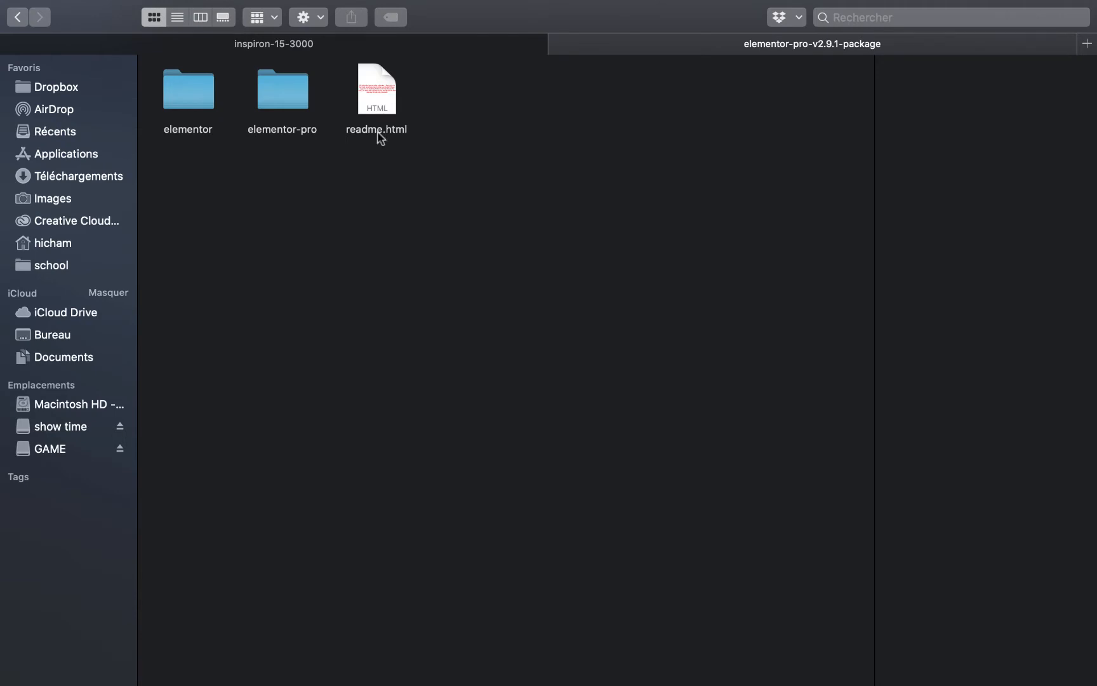
# Compress the elementor-pro folder into a zip archive
pyautogui.click(285, 113)
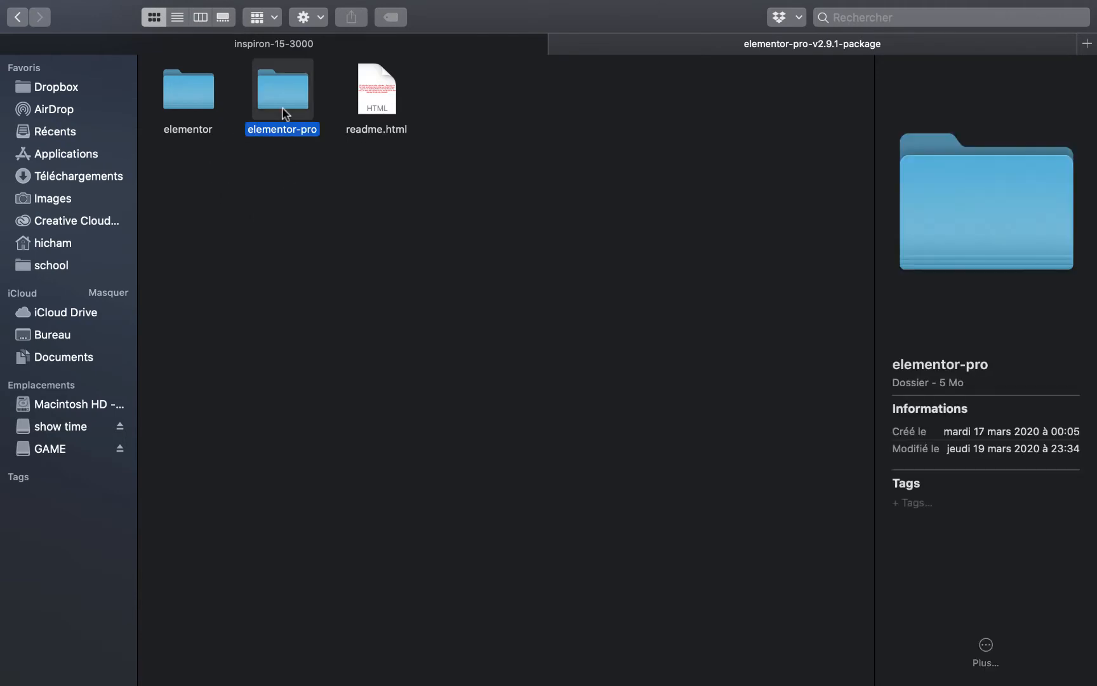
pyautogui.click(302, 146)
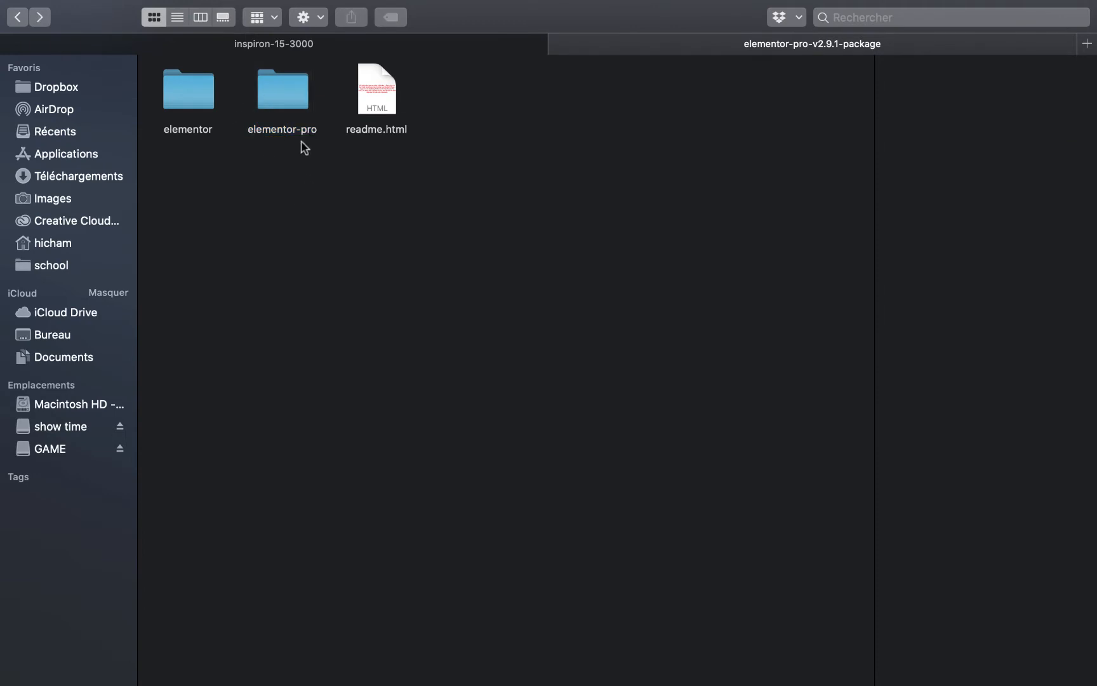
pyautogui.click(289, 102)
pyautogui.doubleClick(289, 102)
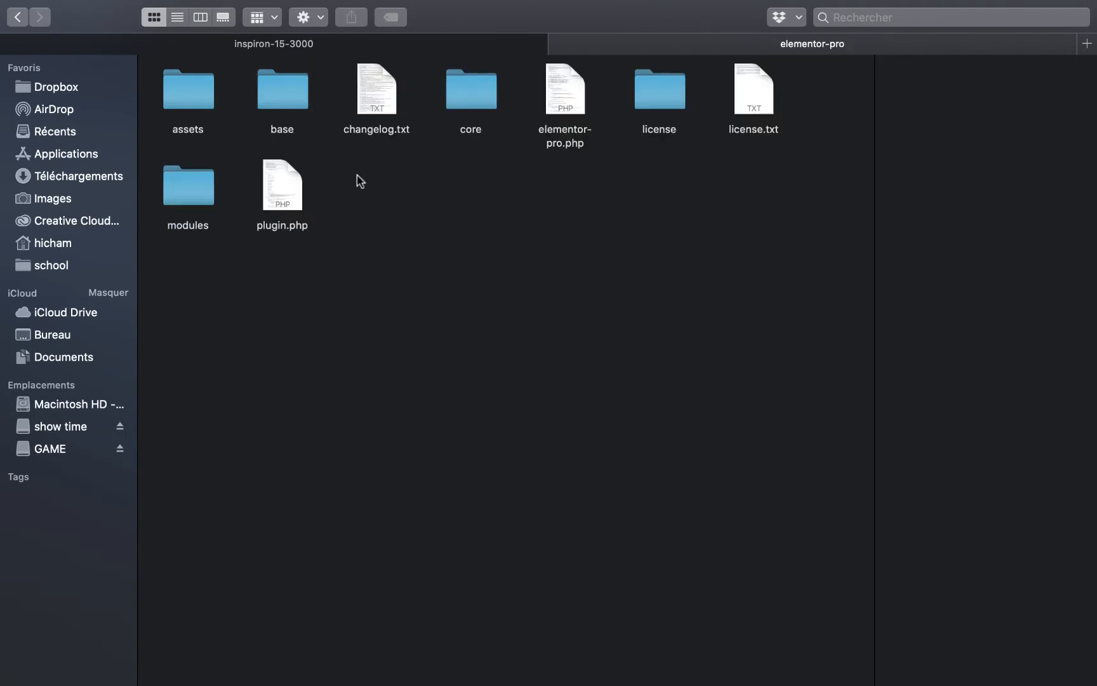
pyautogui.click(17, 17)
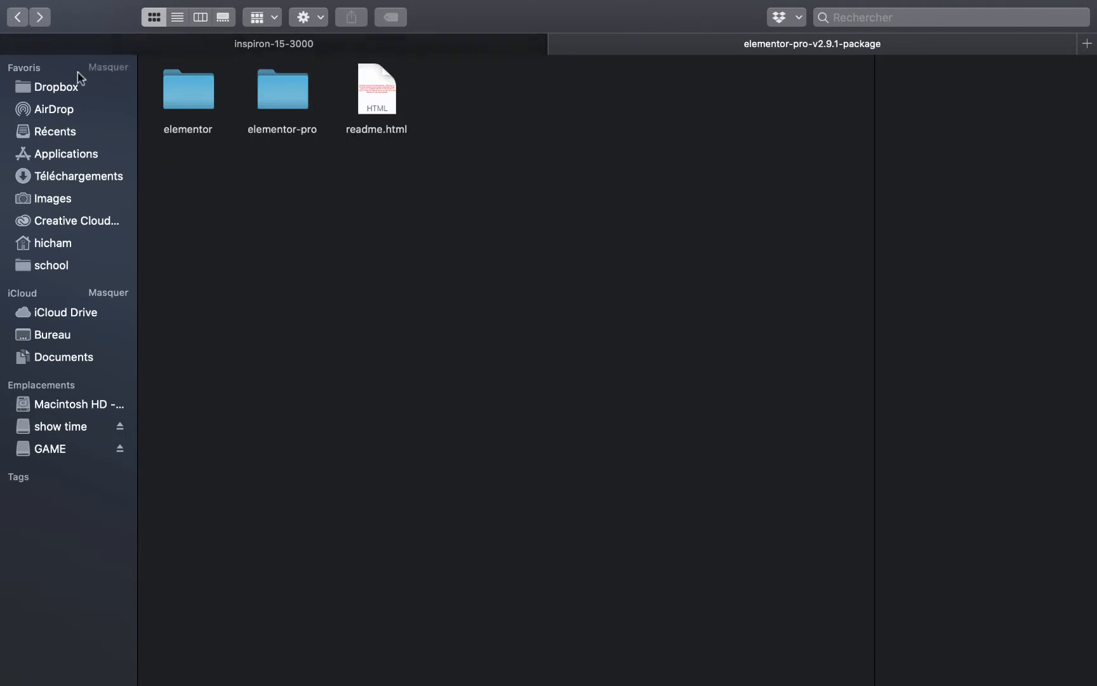
pyautogui.click(280, 95)
pyautogui.rightClick(280, 94)
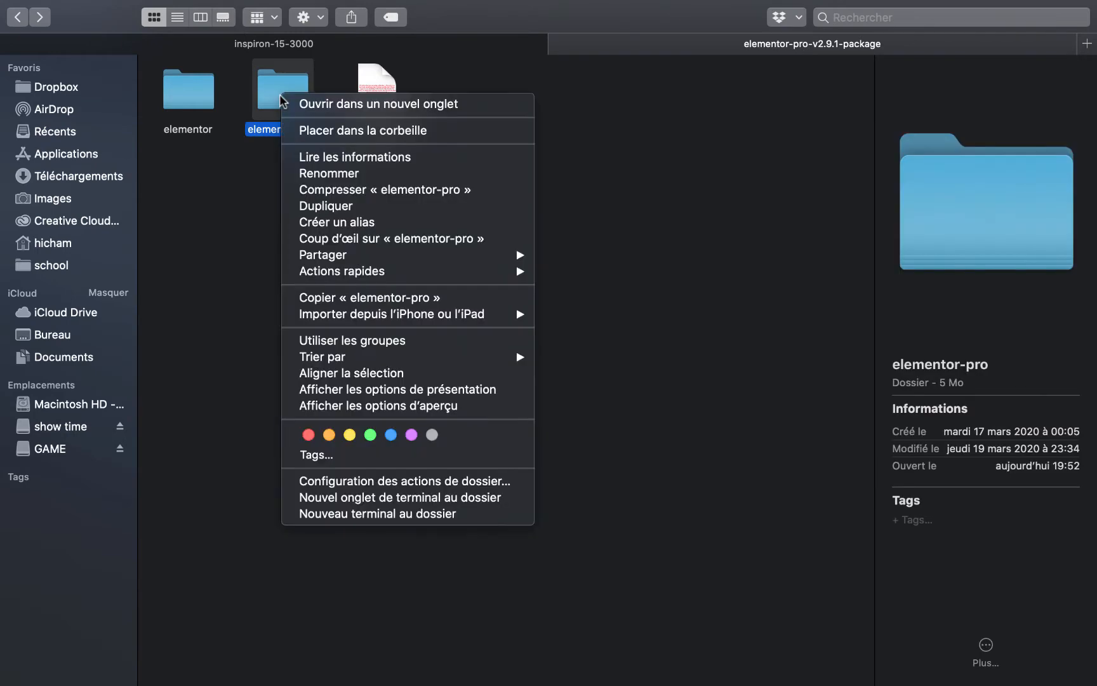
pyautogui.click(434, 194)
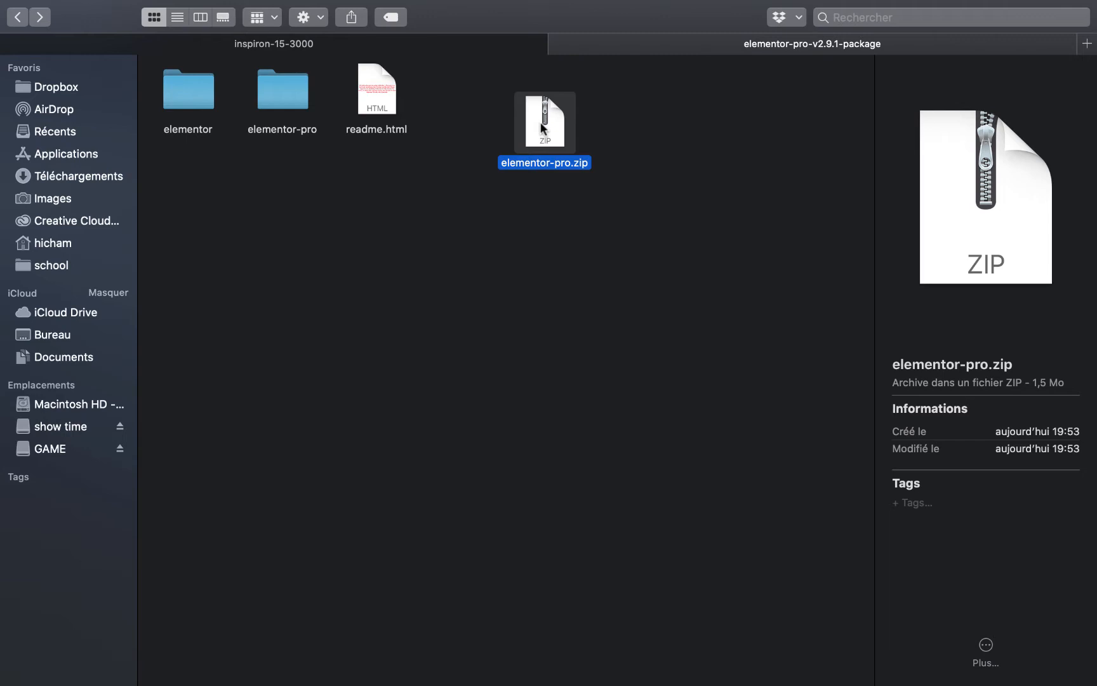
# Supply elementor-pro.zip to the WordPress upload form in Safari, then install and activate the extension
pyautogui.moveTo(542, 129); pyautogui.dragTo(517, 259)
pyautogui.press('super+Tab')
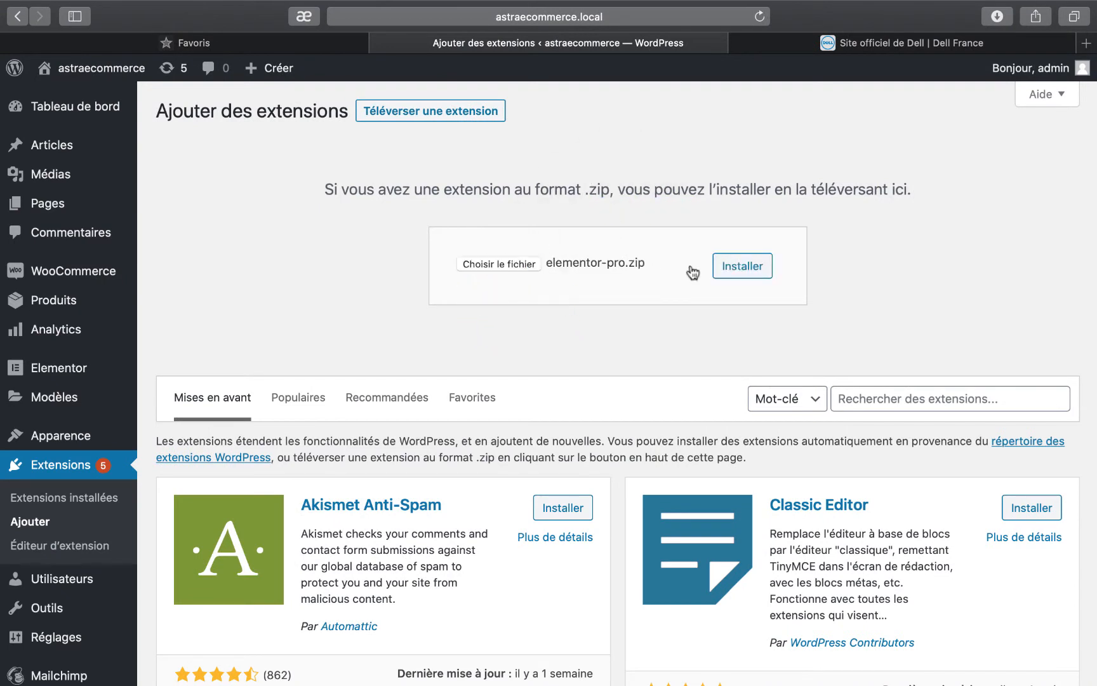
pyautogui.click(724, 268)
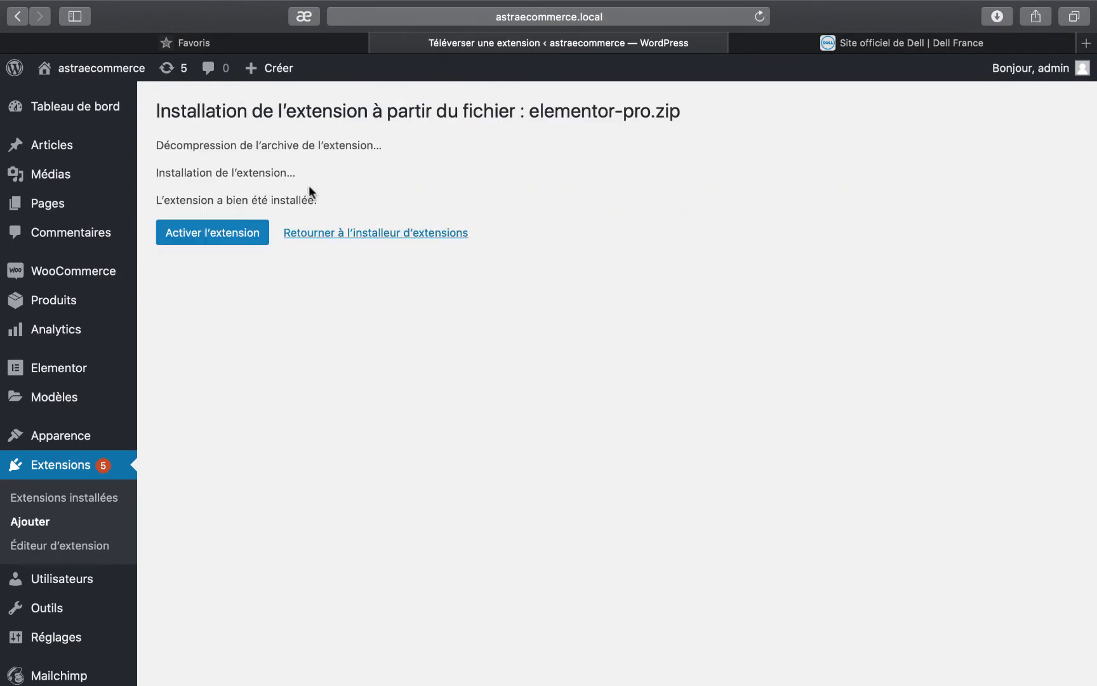
pyautogui.click(220, 236)
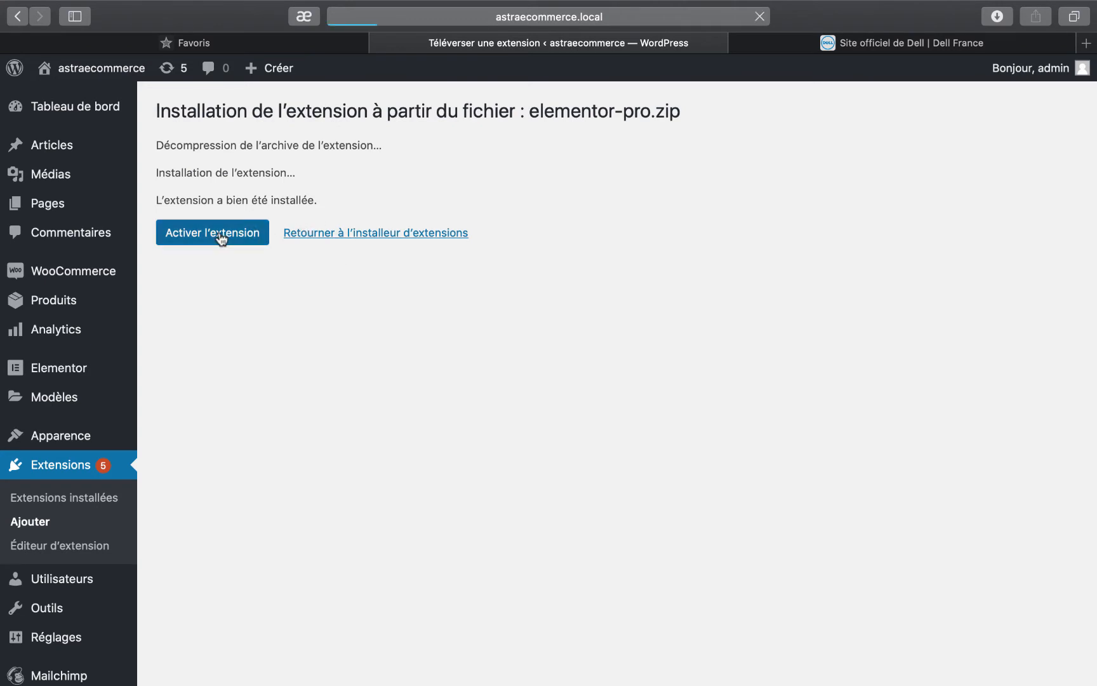
# Search the extension directory for "envato" and install and activate the Envato Elements extension
pyautogui.click(286, 114)
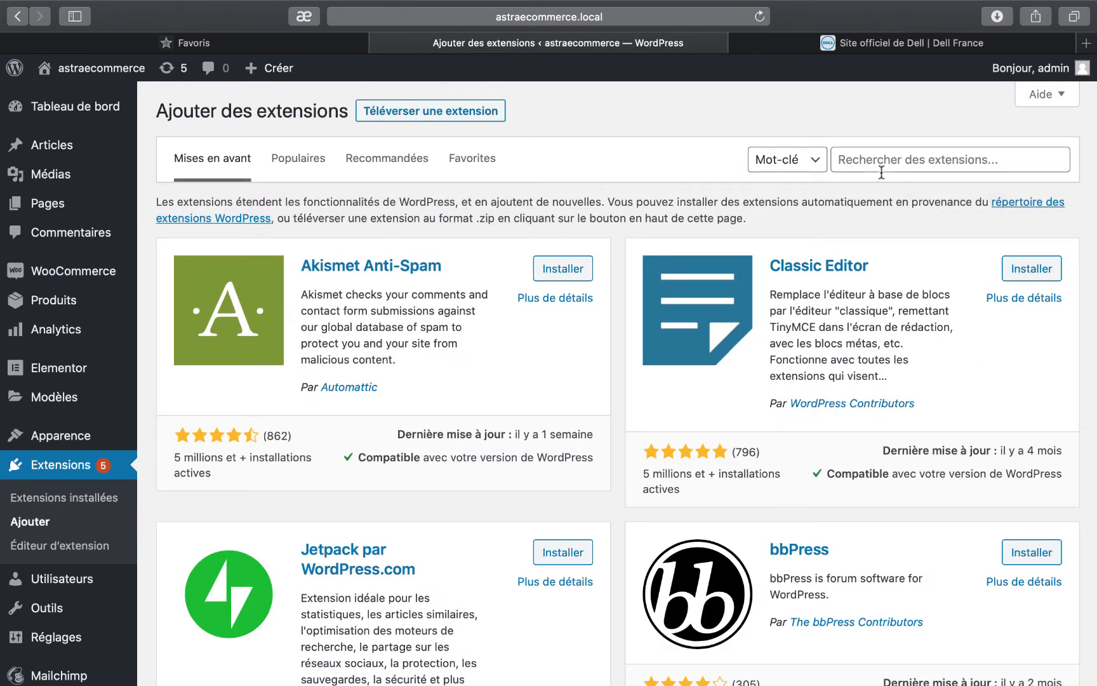
pyautogui.click(883, 164)
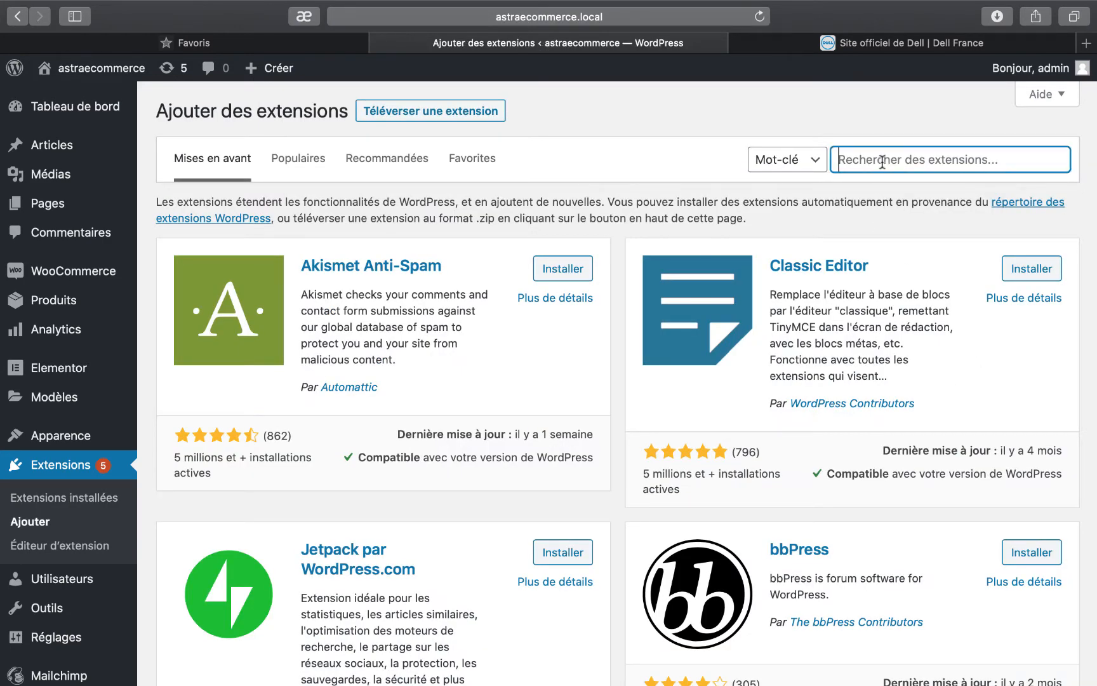
pyautogui.write('envato')
pyautogui.click(571, 256)
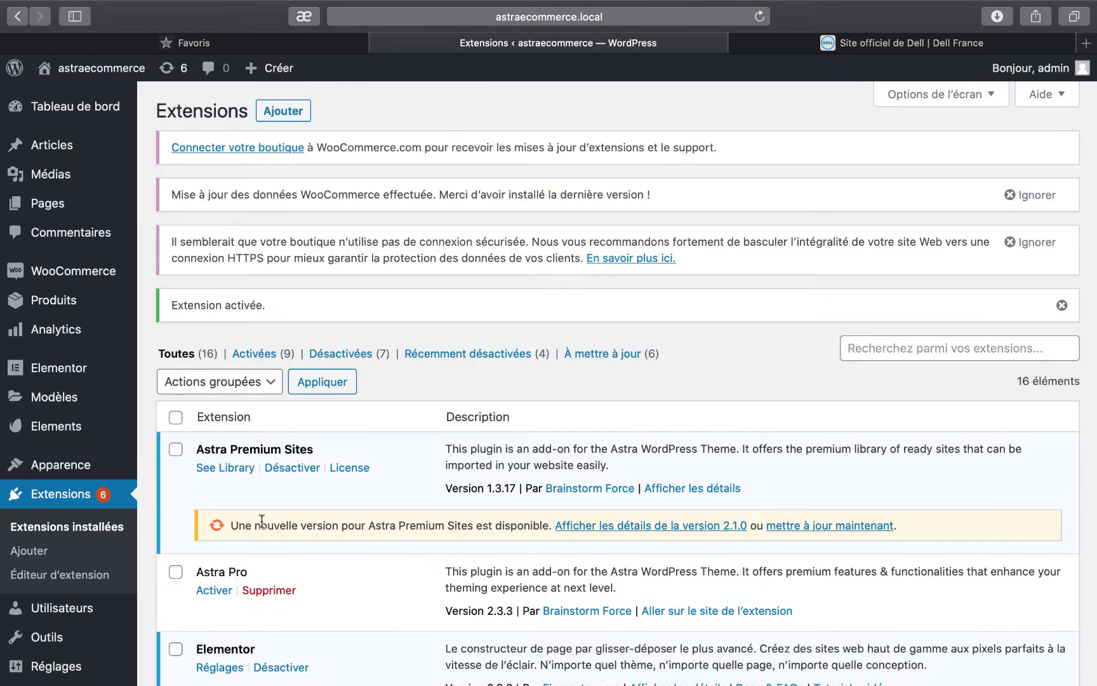
# Open the Envato Elements page, agree to its terms and continue to the template kits
pyautogui.scroll(-1, 260, 519)
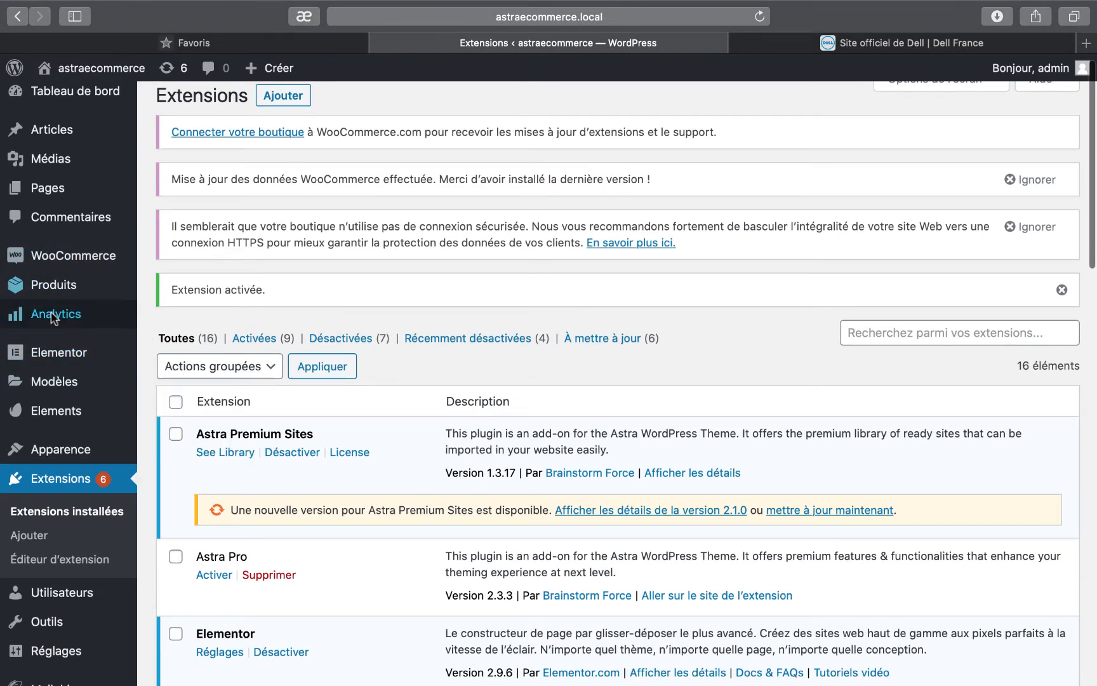
pyautogui.click(45, 411)
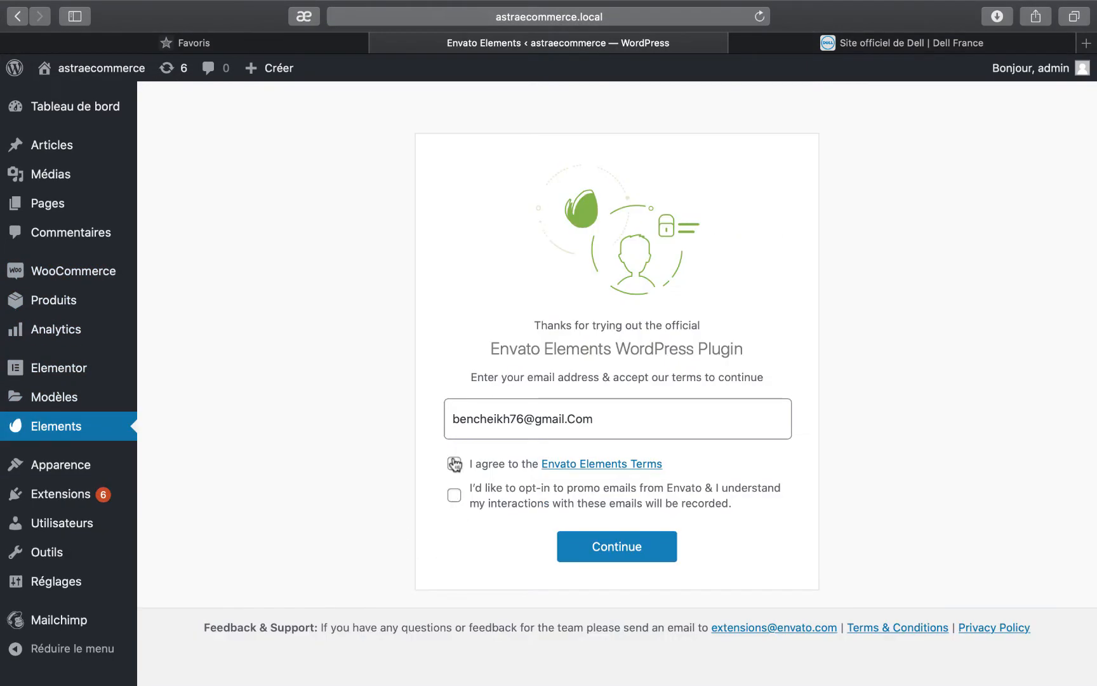
pyautogui.click(455, 464)
pyautogui.click(629, 558)
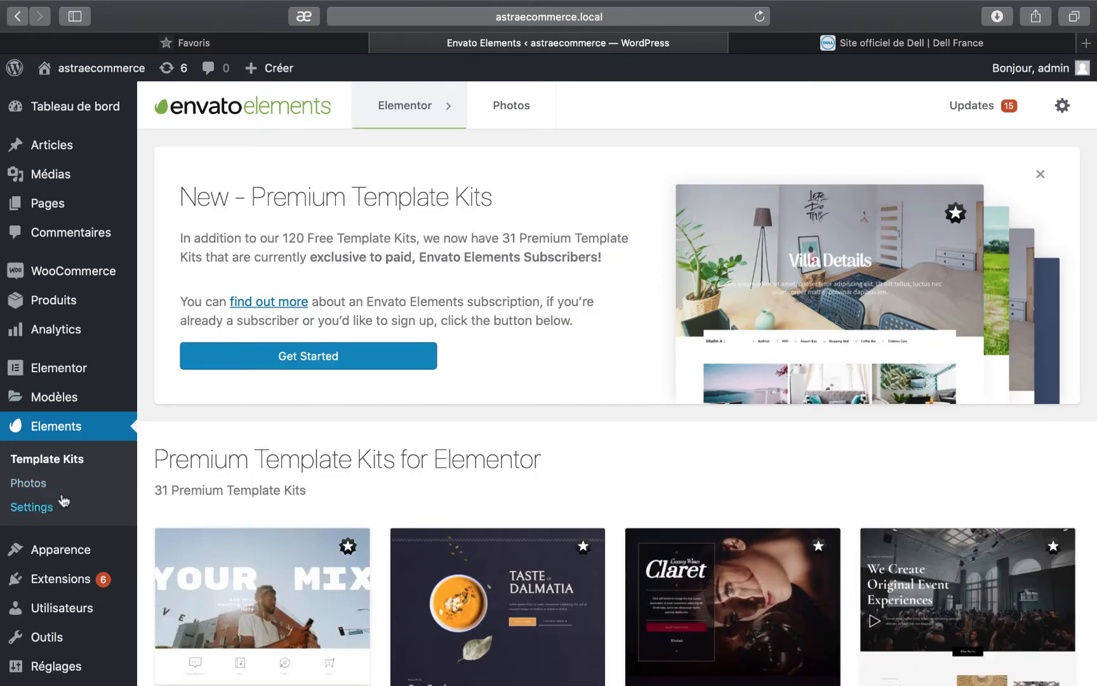
# Create a new Header template named "nav" in the Theme Builder
pyautogui.moveTo(26, 400)
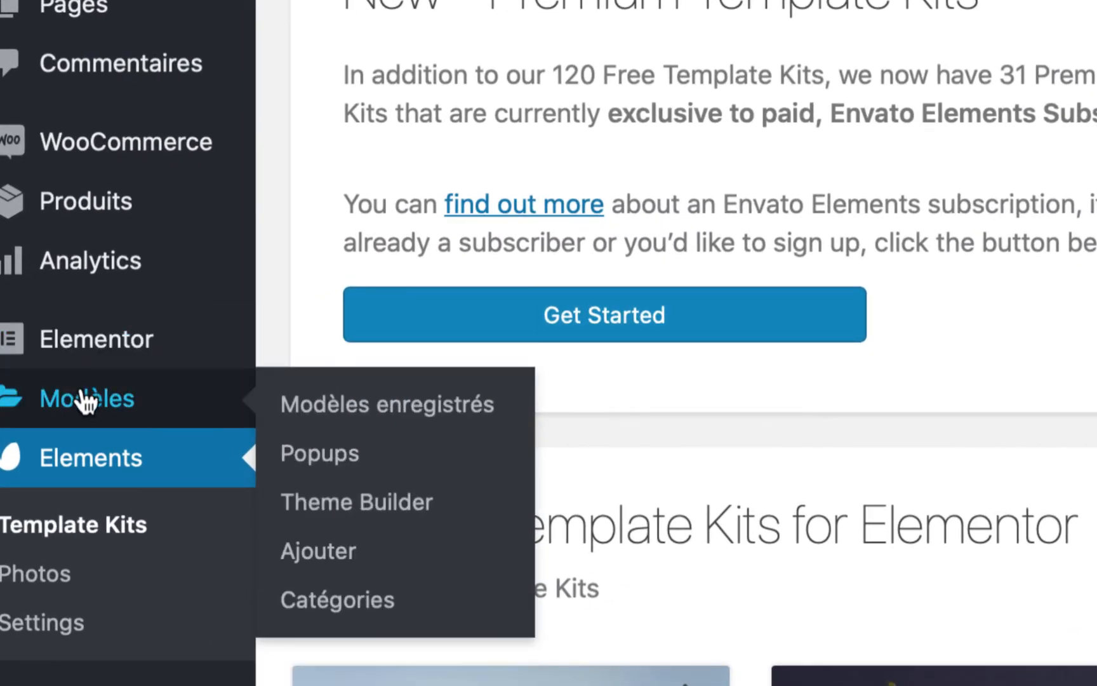
pyautogui.click(380, 503)
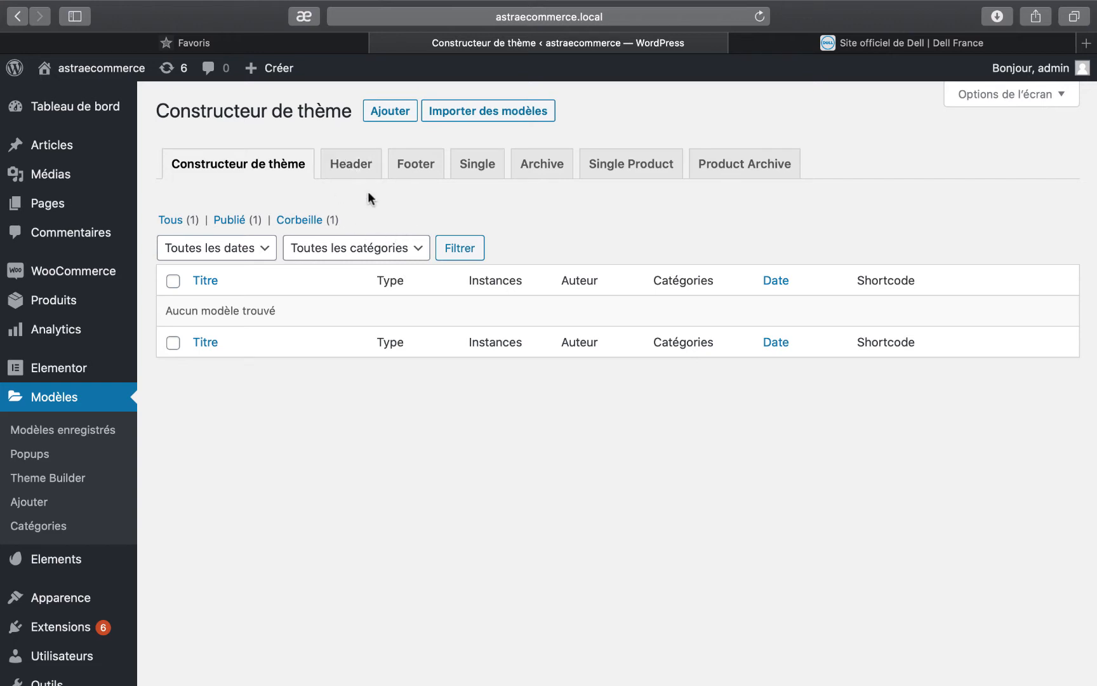
pyautogui.click(353, 168)
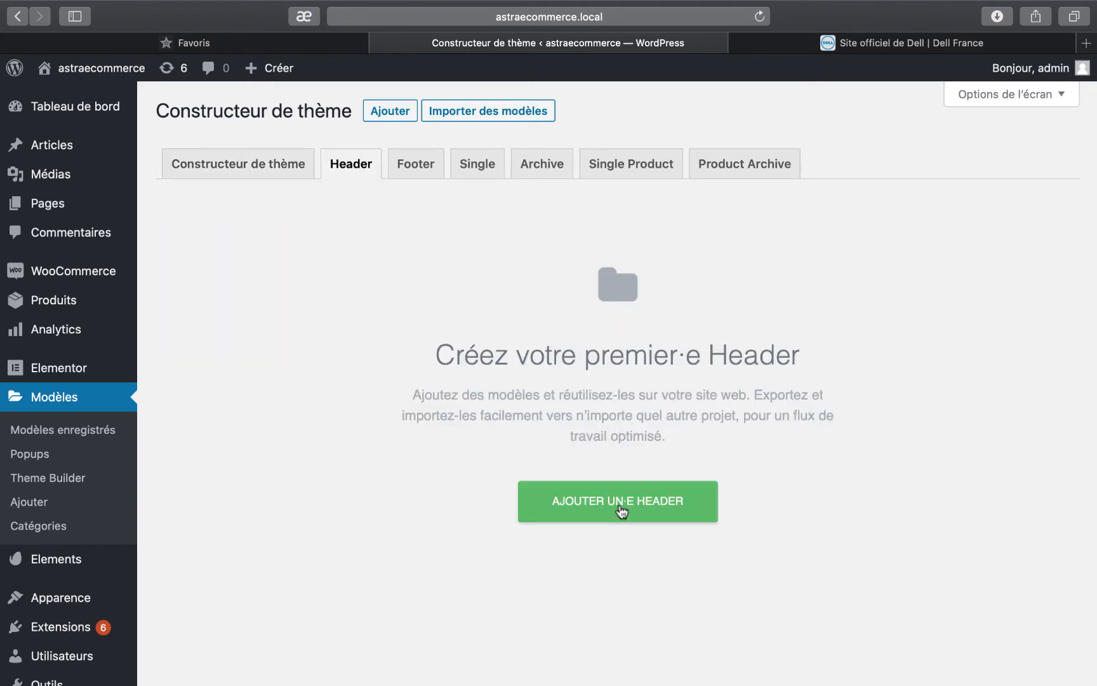
pyautogui.click(621, 508)
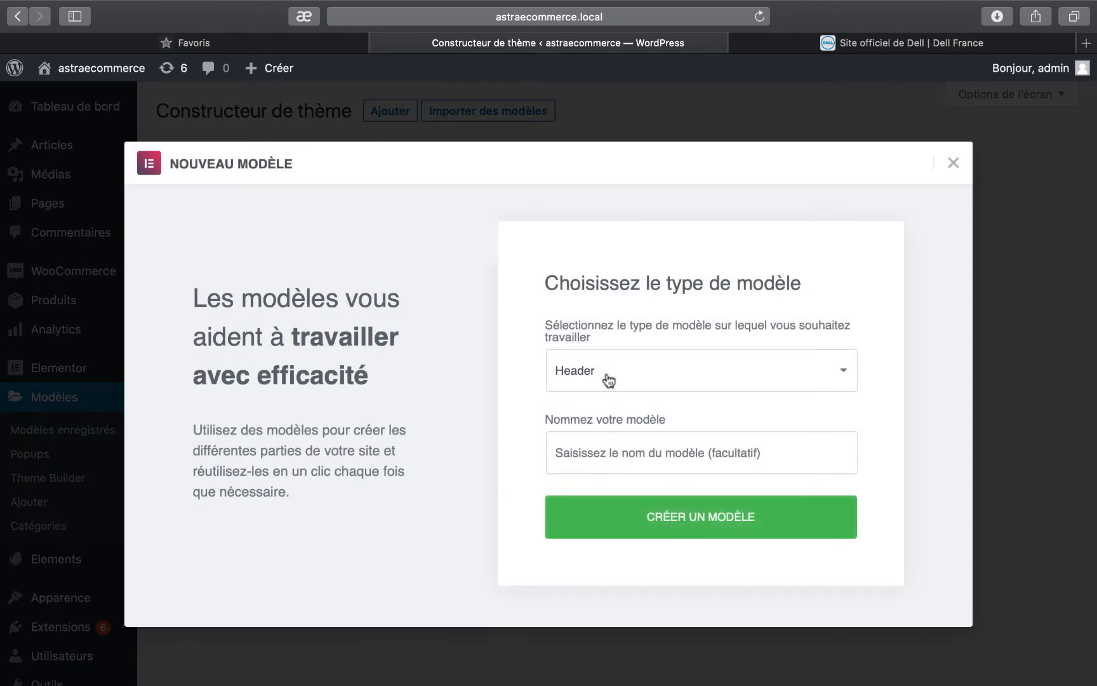
pyautogui.click(599, 453)
pyautogui.write('nav')
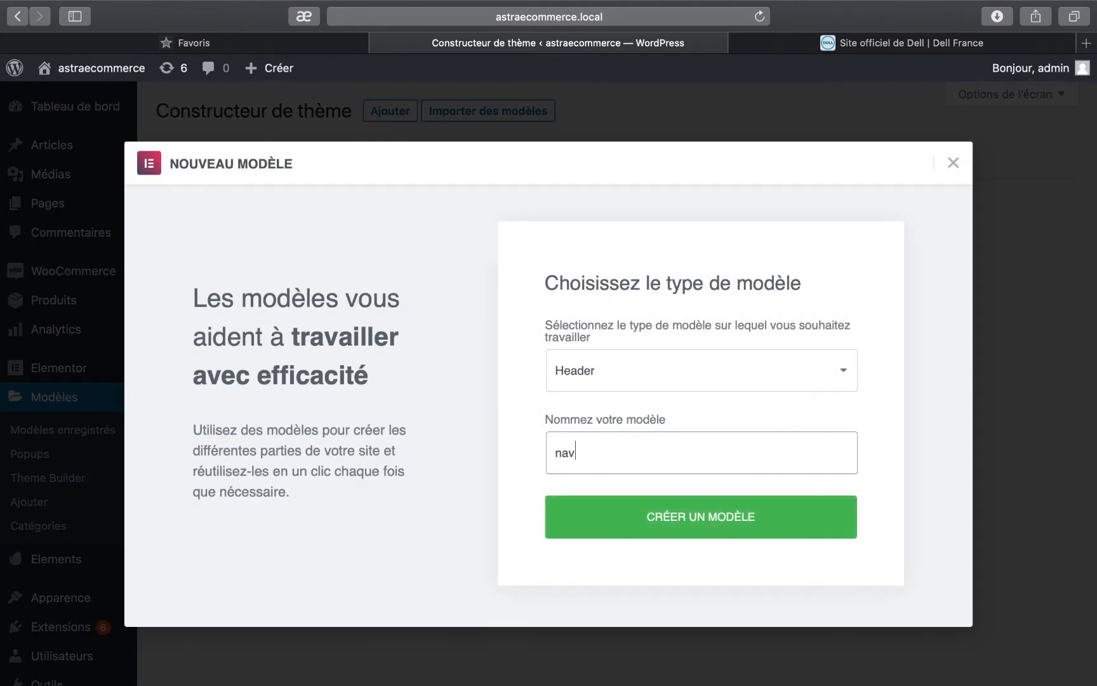
pyautogui.press('Return')
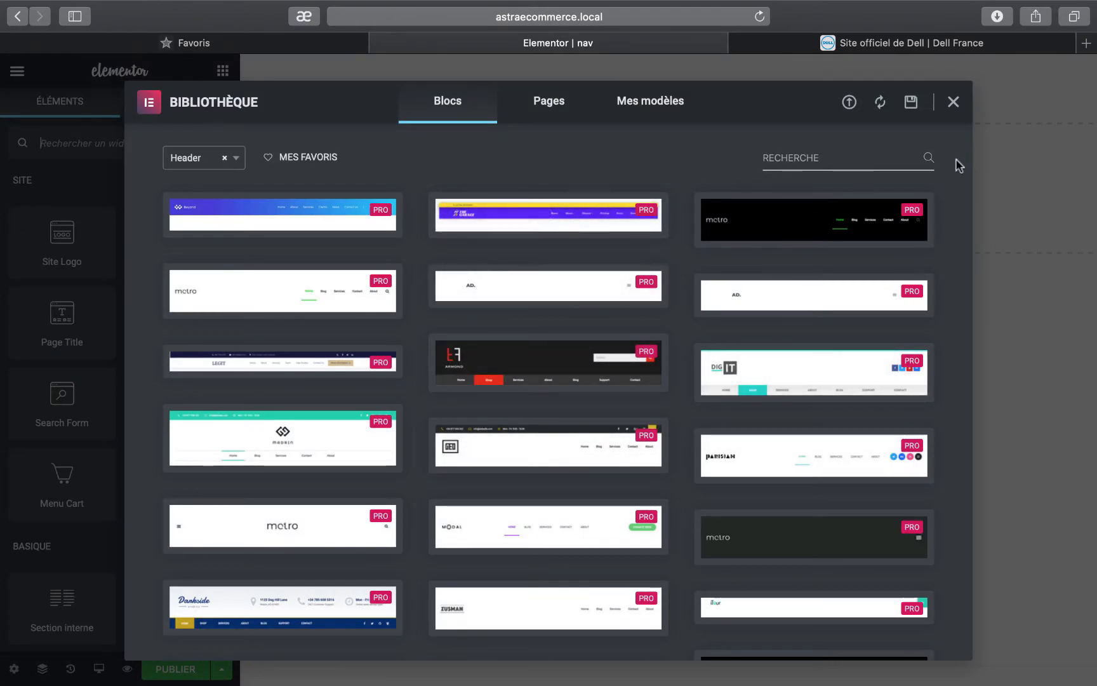
# Dismiss the template library and add a two-column section with a one-third and a two-thirds column
pyautogui.click(954, 103)
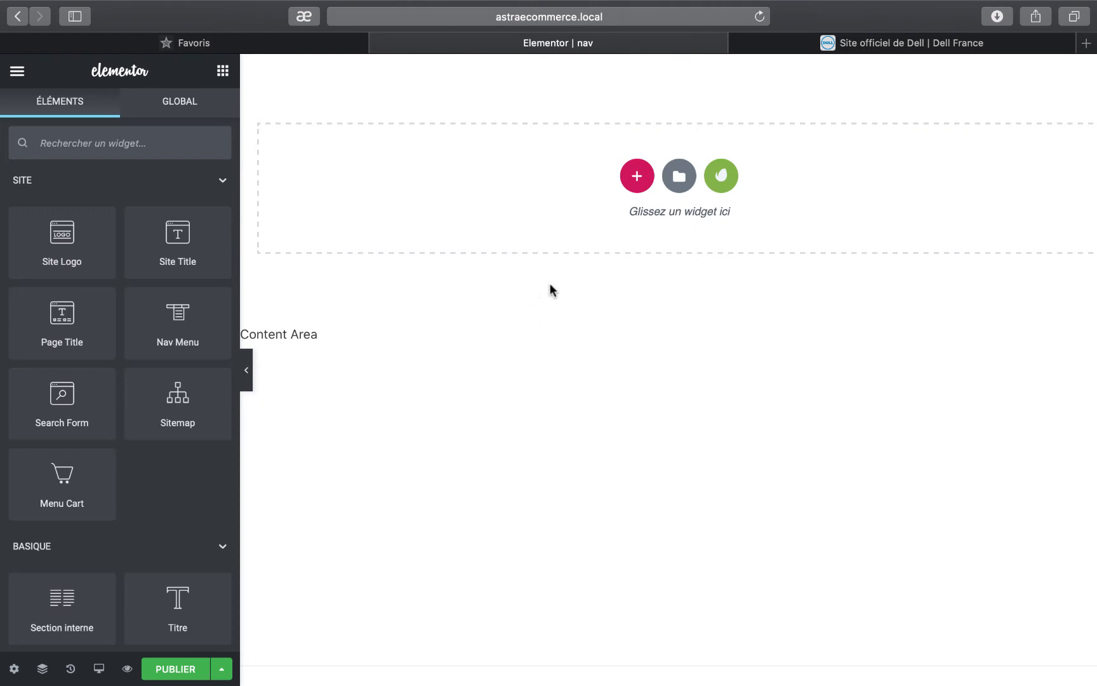
pyautogui.click(637, 181)
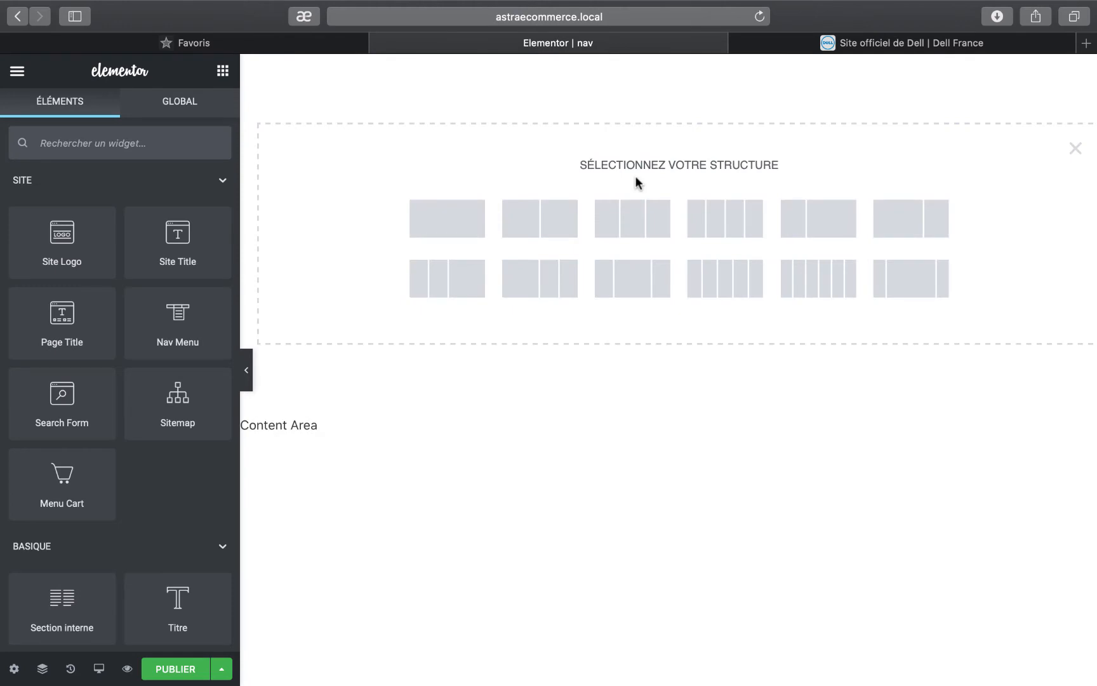
pyautogui.click(815, 244)
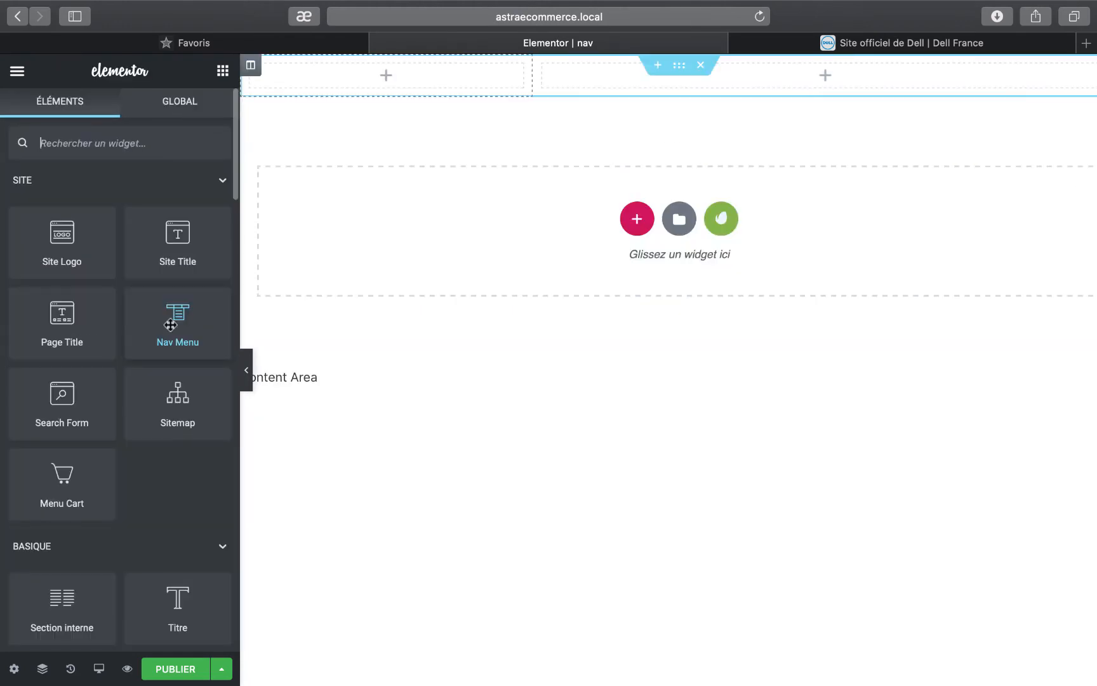
# Add a Nav Menu widget to the two-thirds column and have it use the "main" menu
pyautogui.moveTo(173, 319); pyautogui.dragTo(752, 76)
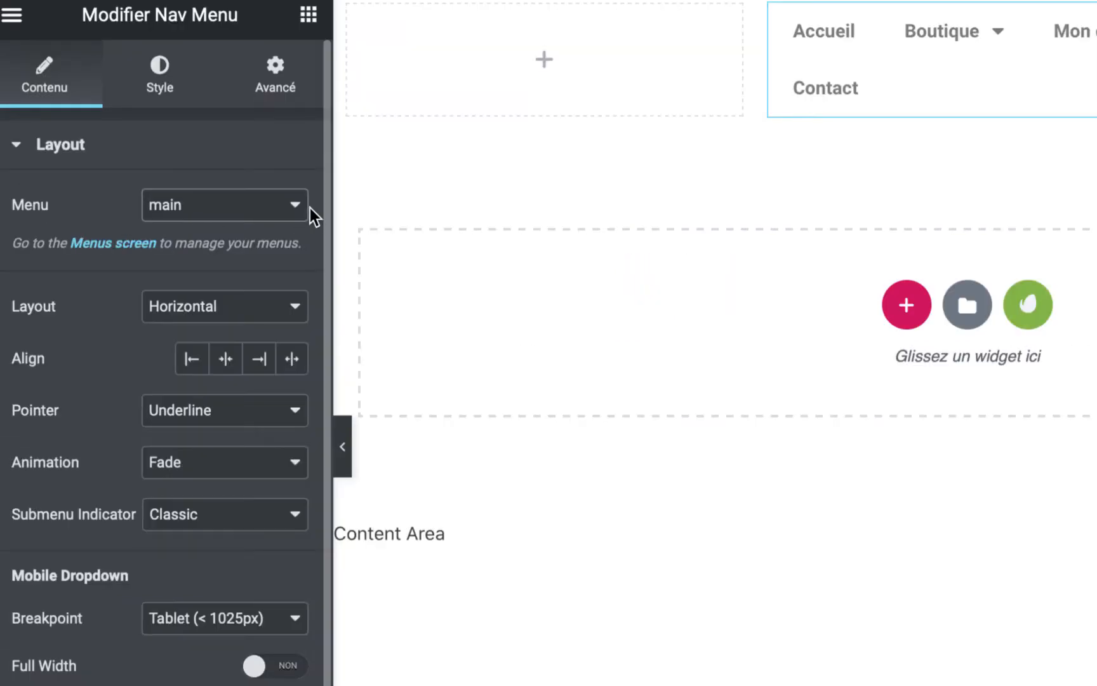
pyautogui.click(305, 208)
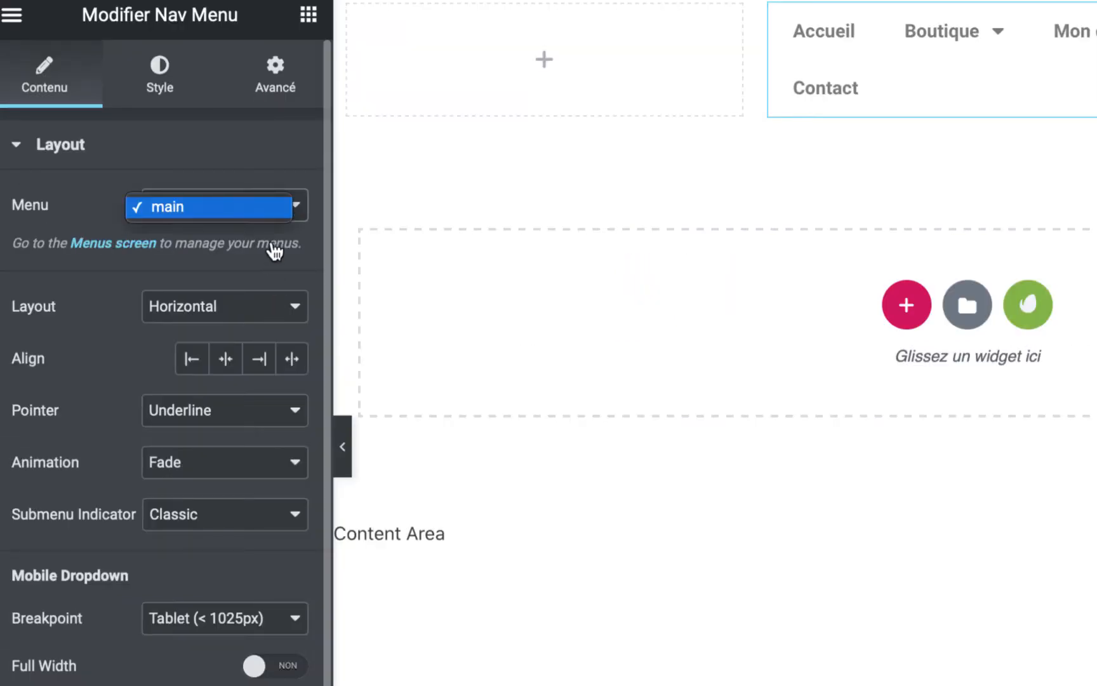
pyautogui.click(242, 209)
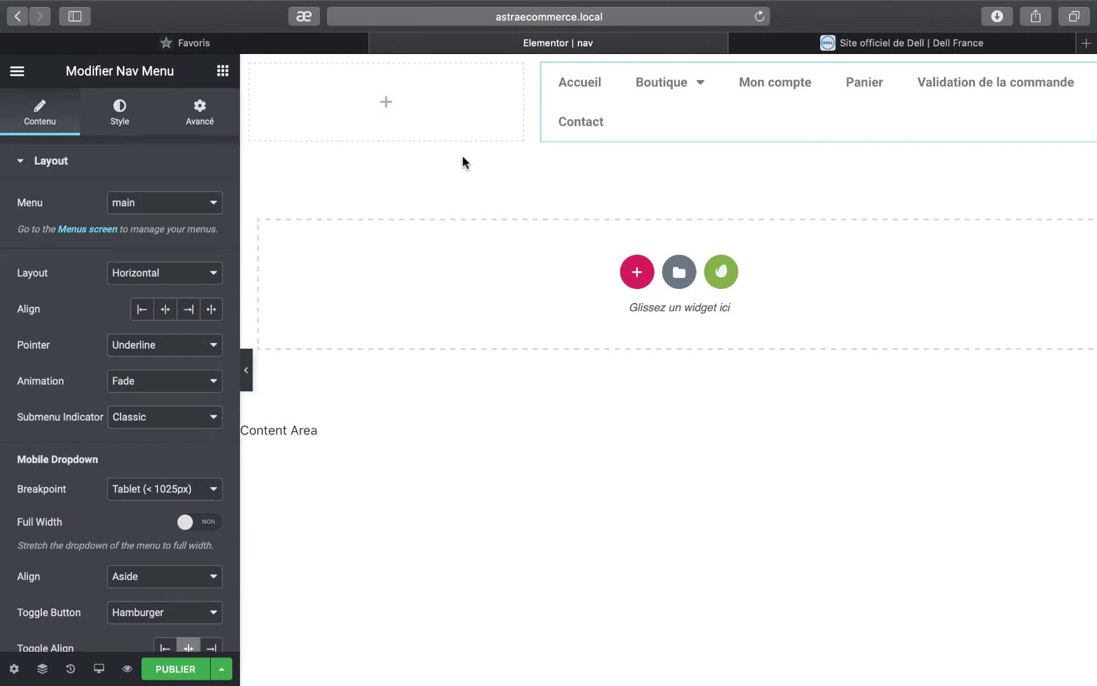
# Find the Image widget and add it to the empty one-third column
pyautogui.click(387, 103)
pyautogui.write('image')
pyautogui.moveTo(62, 235); pyautogui.dragTo(387, 90)
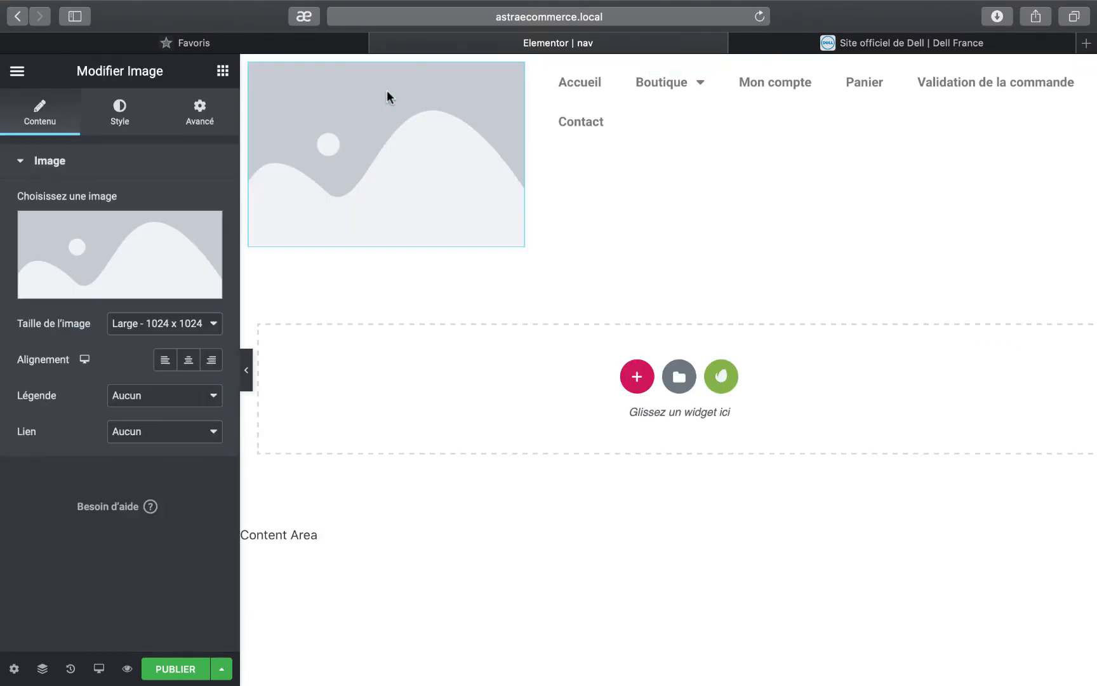
# Insert the Dell logo from the media library into the image widget and set its width to 23 %
pyautogui.click(114, 248)
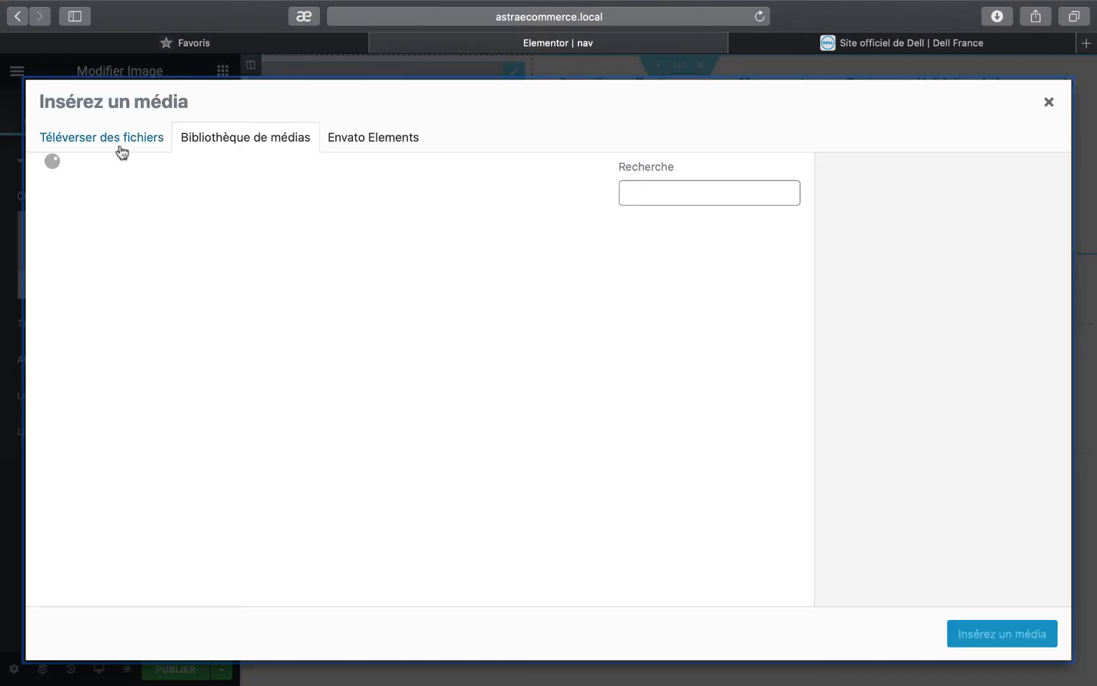
pyautogui.click(239, 257)
pyautogui.click(966, 634)
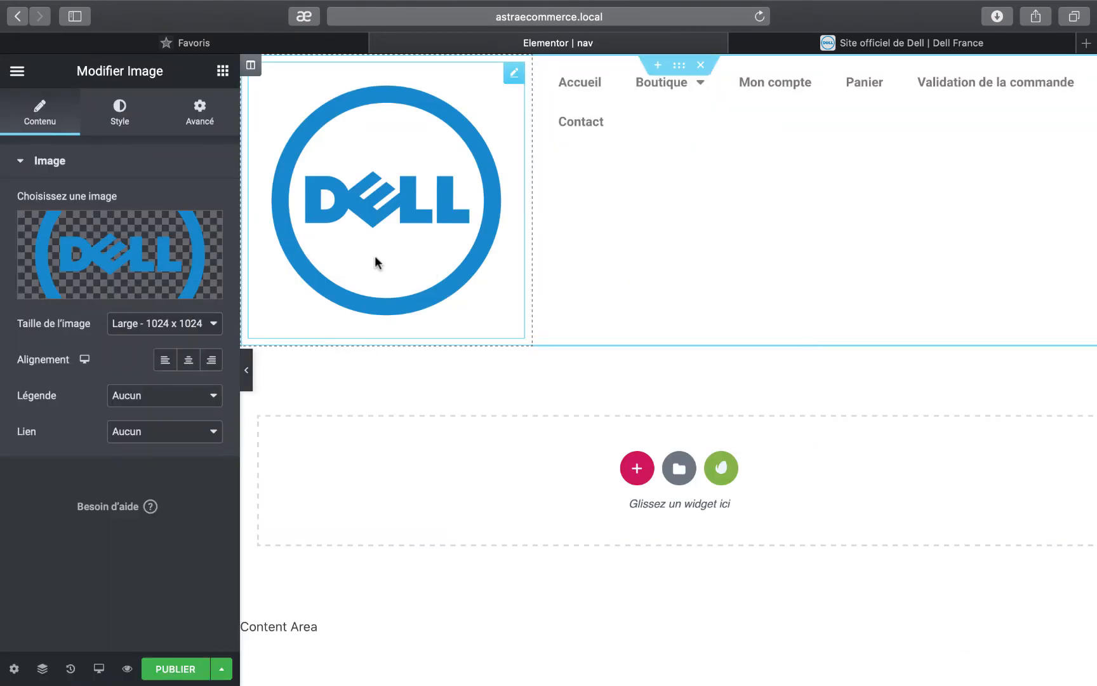
pyautogui.click(121, 109)
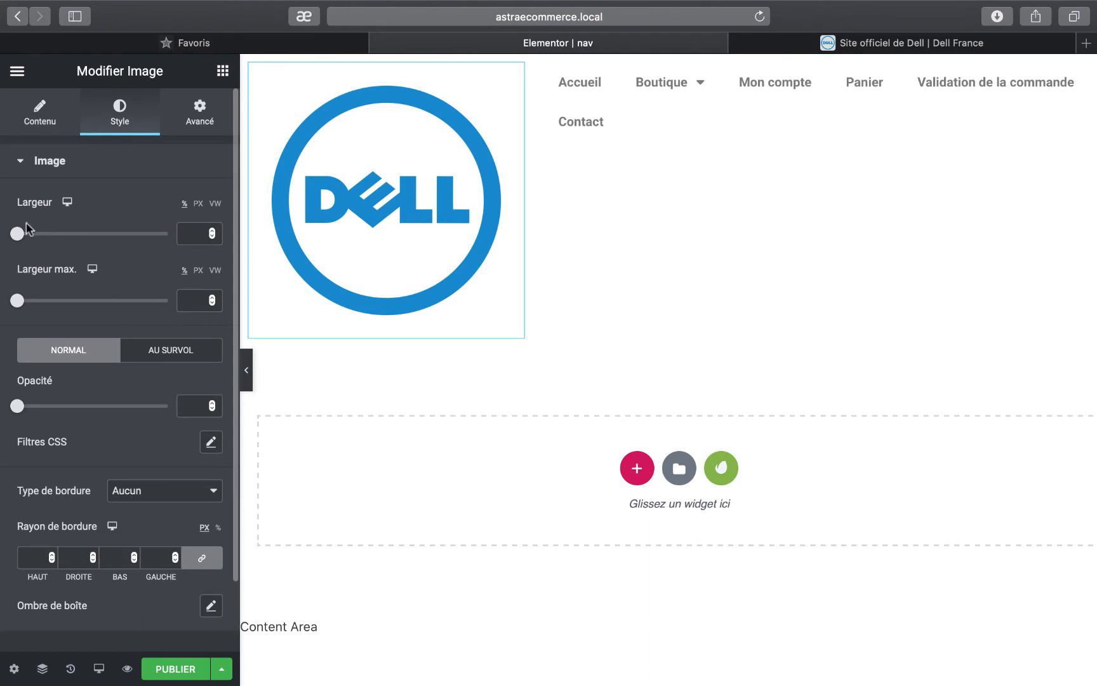
pyautogui.moveTo(17, 233); pyautogui.dragTo(50, 239)
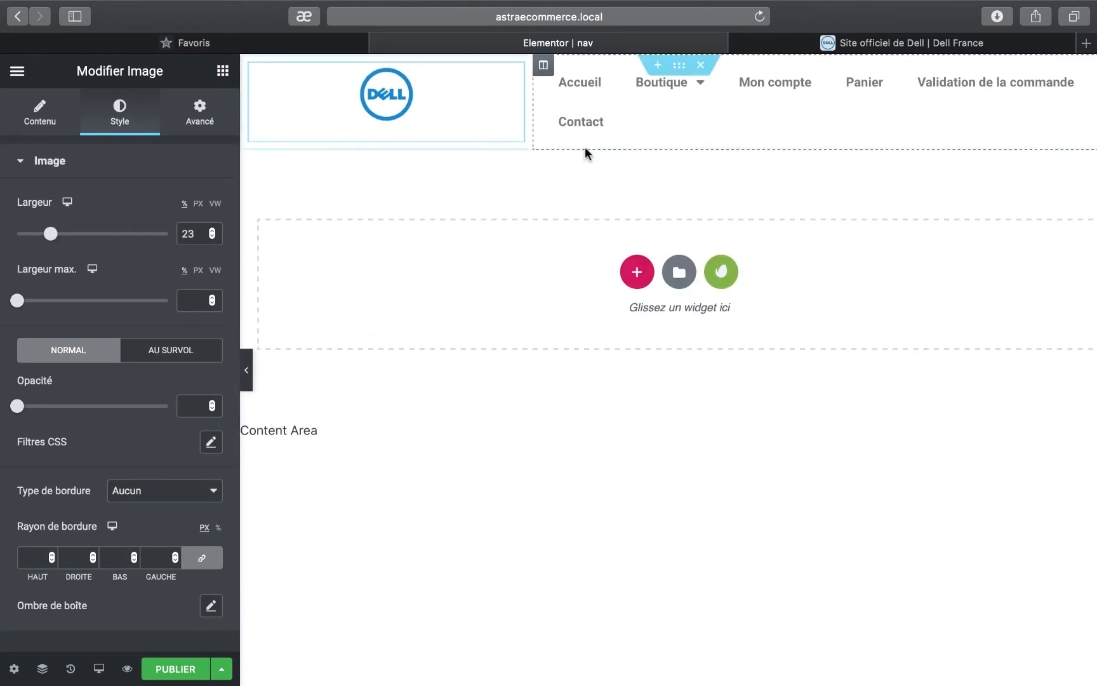
# Try the Overline, Framed and Background pointer styles on the navigation menu and restore Underline
pyautogui.click(691, 105)
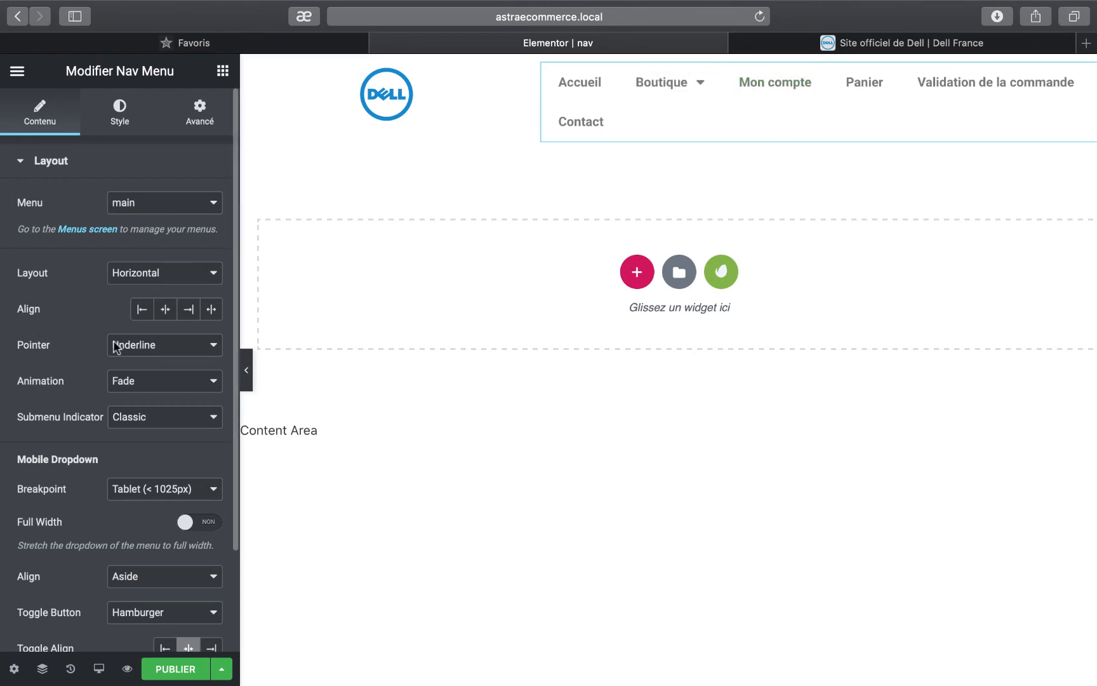
pyautogui.click(177, 350)
pyautogui.click(167, 361)
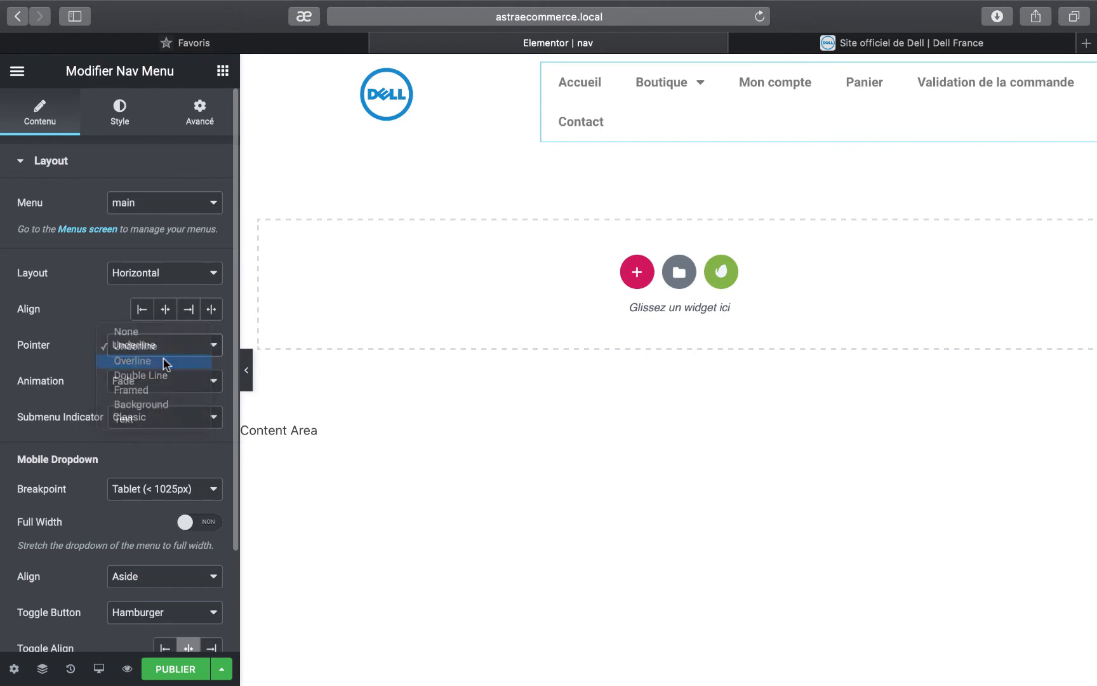
pyautogui.click(165, 345)
pyautogui.click(180, 374)
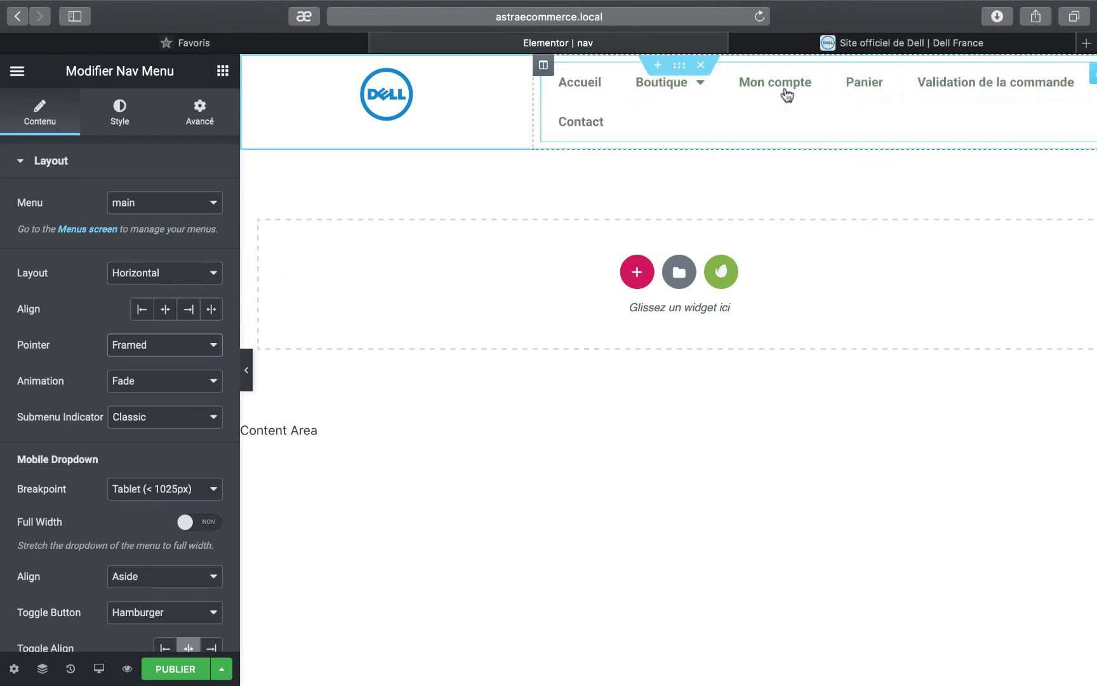
pyautogui.click(172, 345)
pyautogui.click(179, 361)
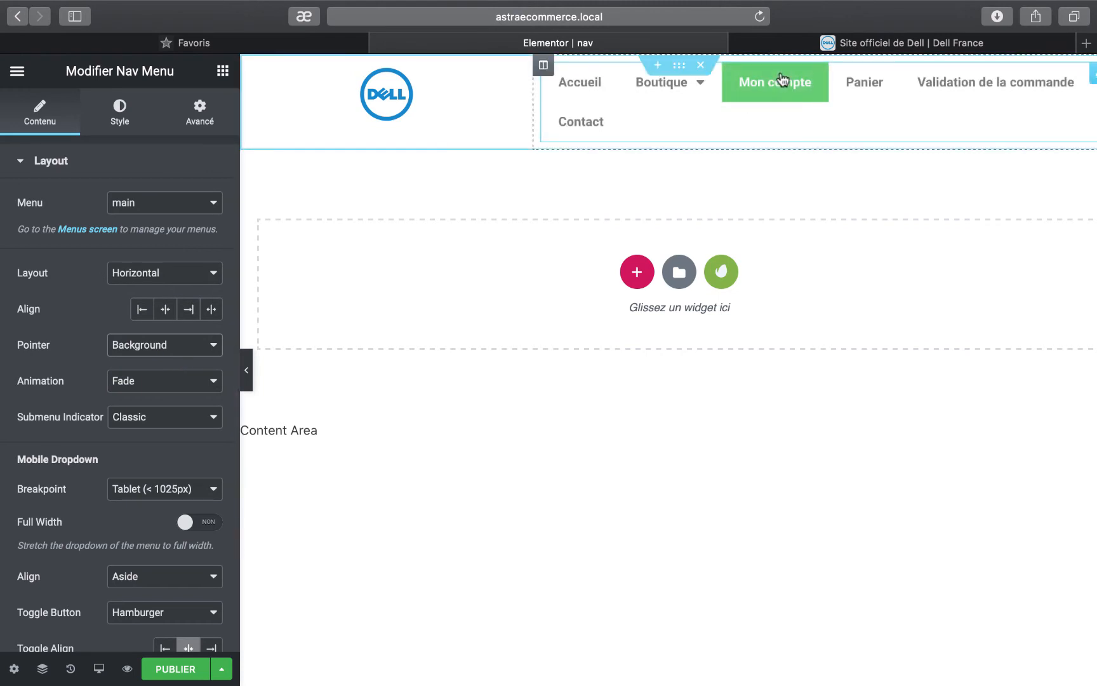
pyautogui.click(184, 346)
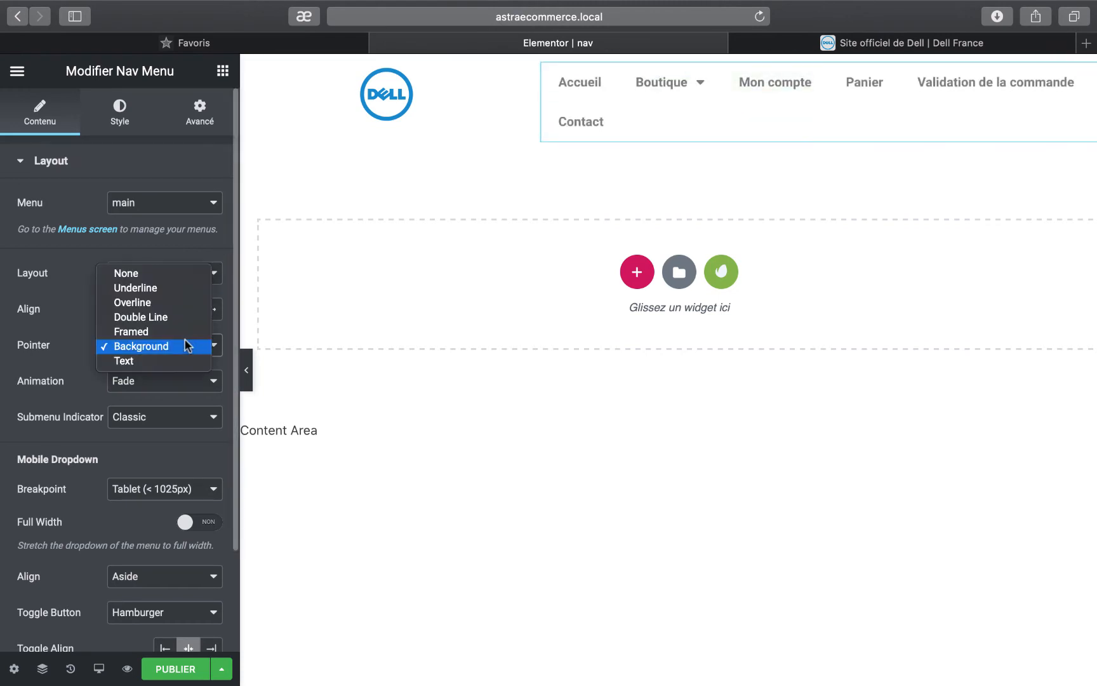
pyautogui.click(153, 287)
# Set the navigation menu's submenu indicator to Chevron
pyautogui.scroll(-2, 154, 402)
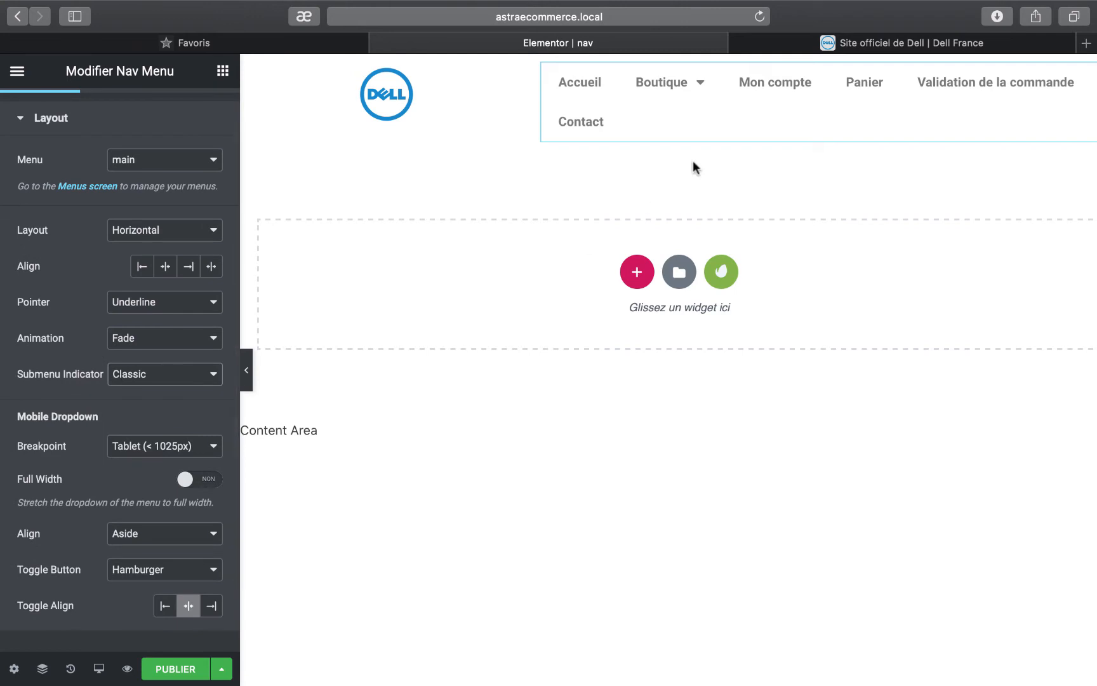
pyautogui.click(203, 381)
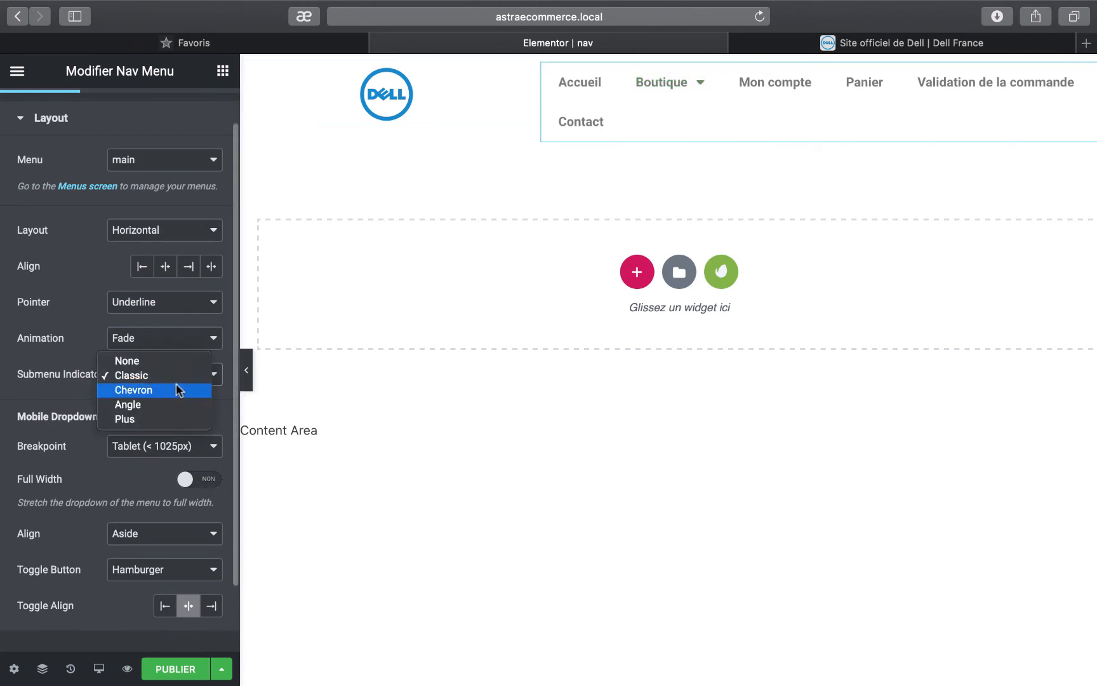
pyautogui.click(177, 390)
pyautogui.scroll(2, 52, 453)
pyautogui.scroll(-2, 74, 532)
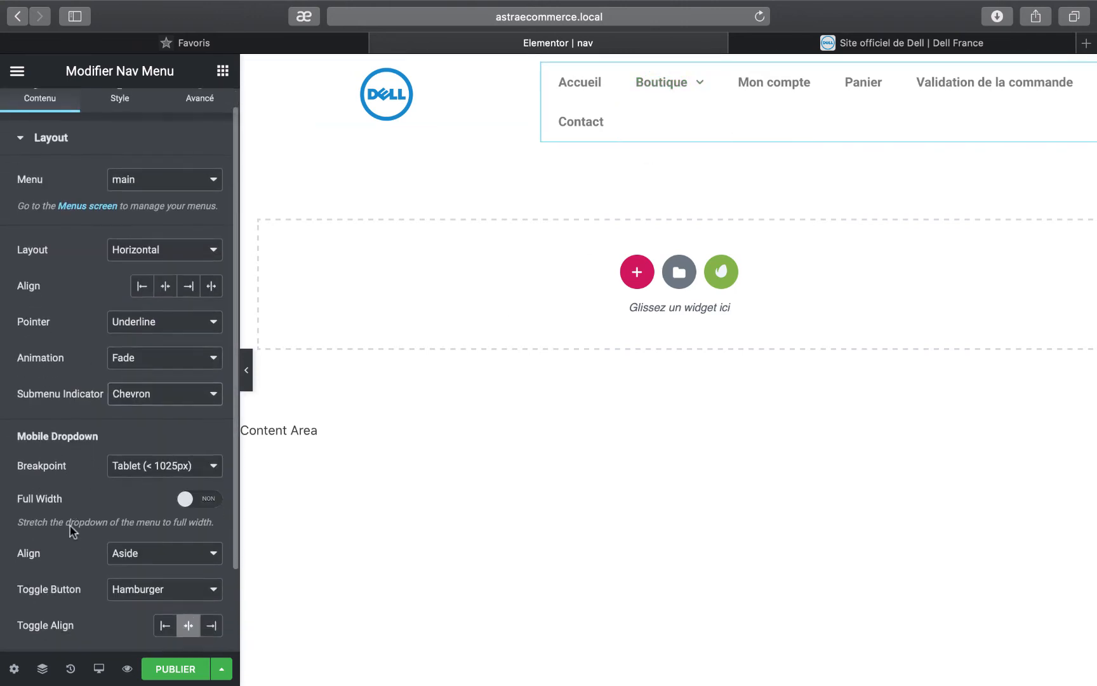
pyautogui.scroll(2, 73, 532)
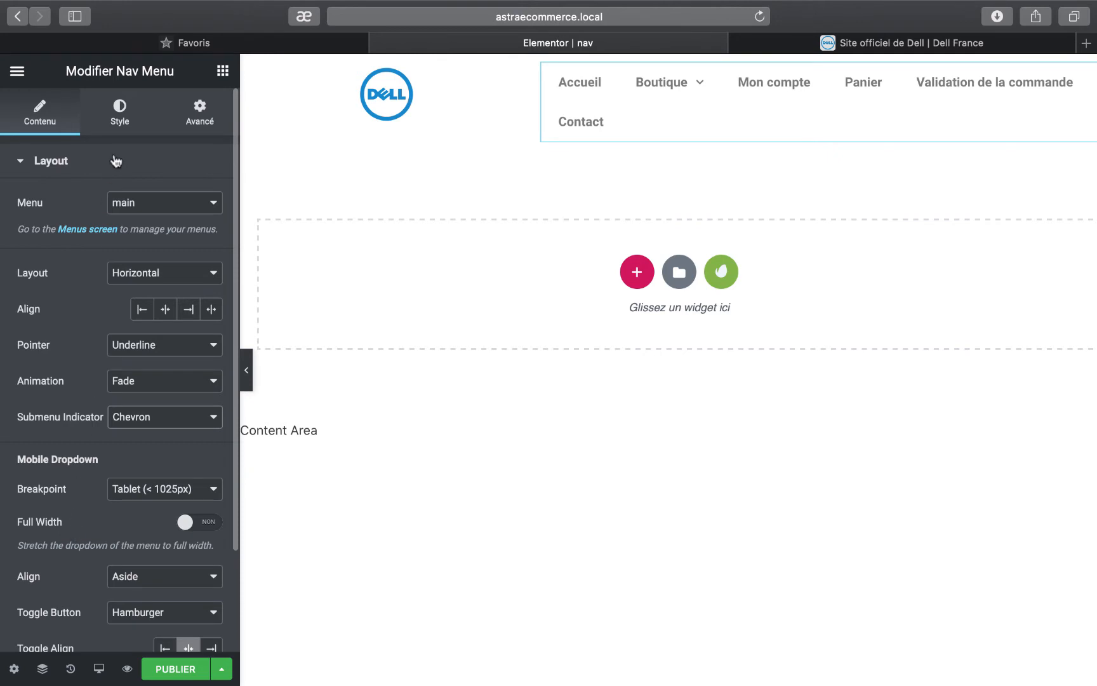
# Set the main menu's normal text color to the blue #3E85D8 and save that color as a swatch
pyautogui.click(120, 113)
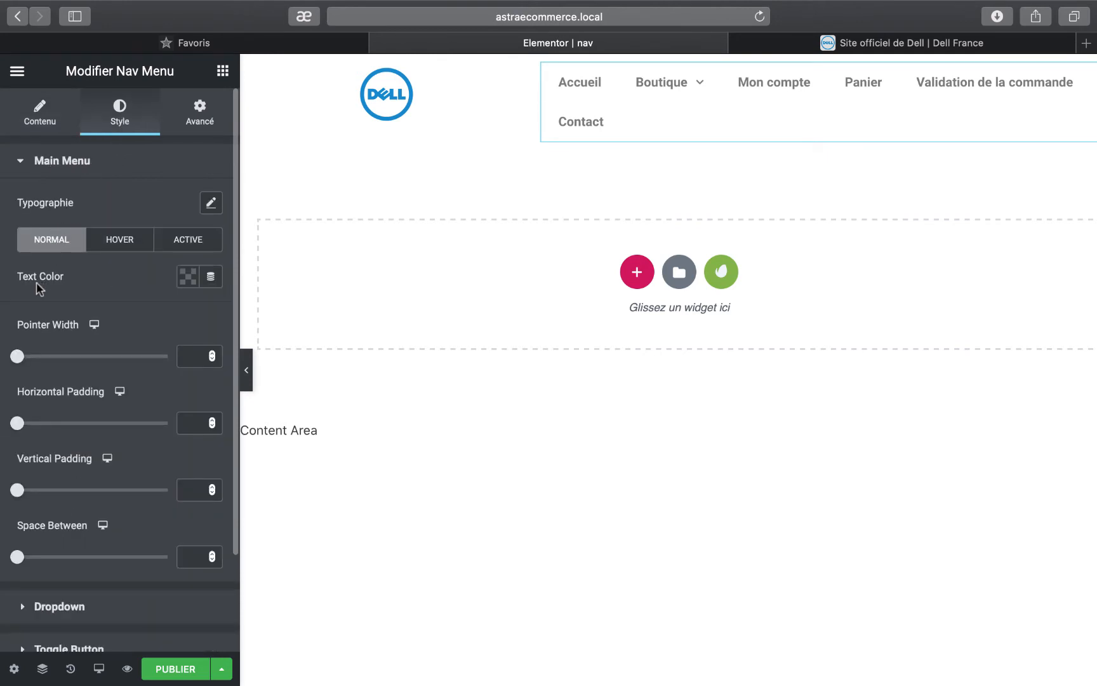
pyautogui.click(188, 277)
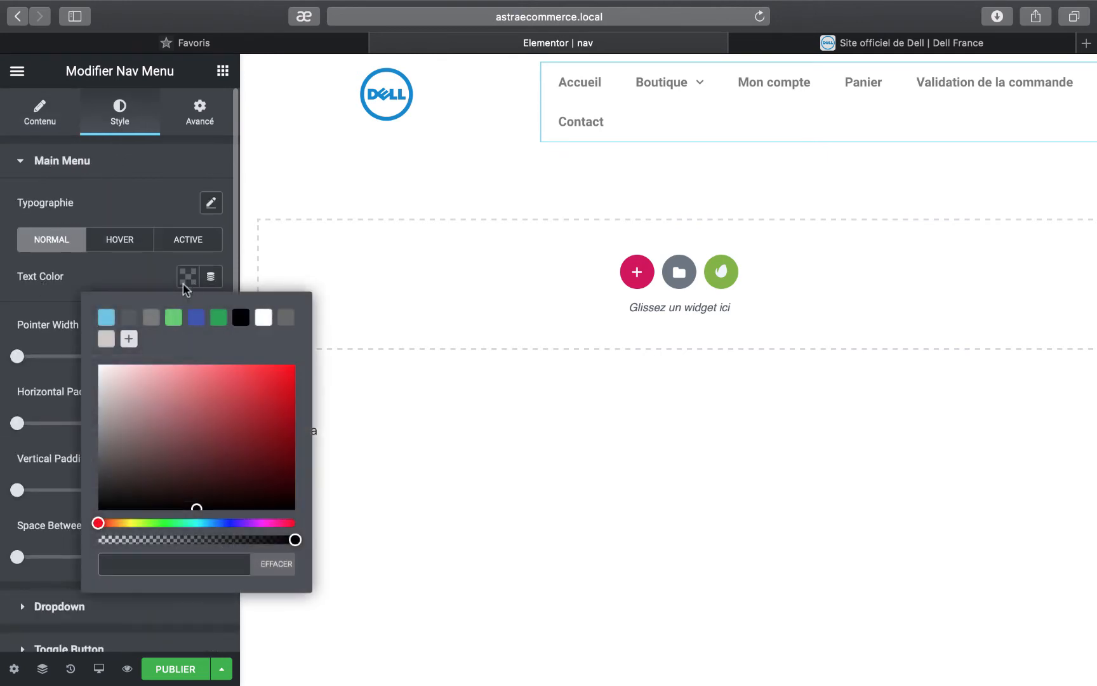
pyautogui.click(196, 317)
pyautogui.click(147, 287)
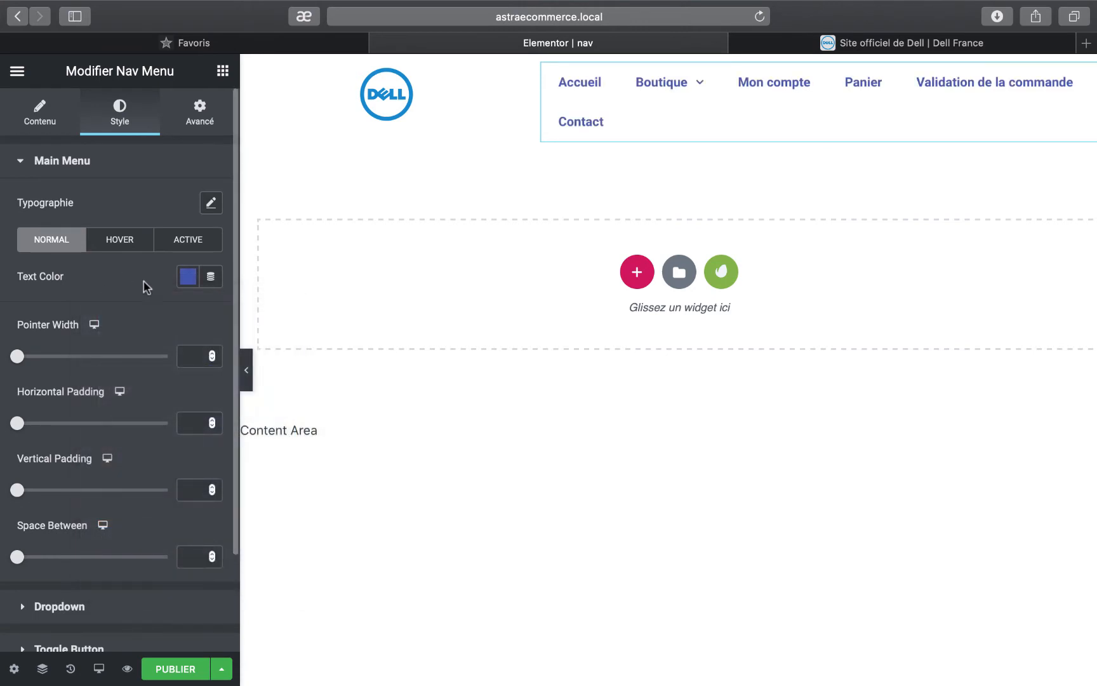
pyautogui.click(188, 277)
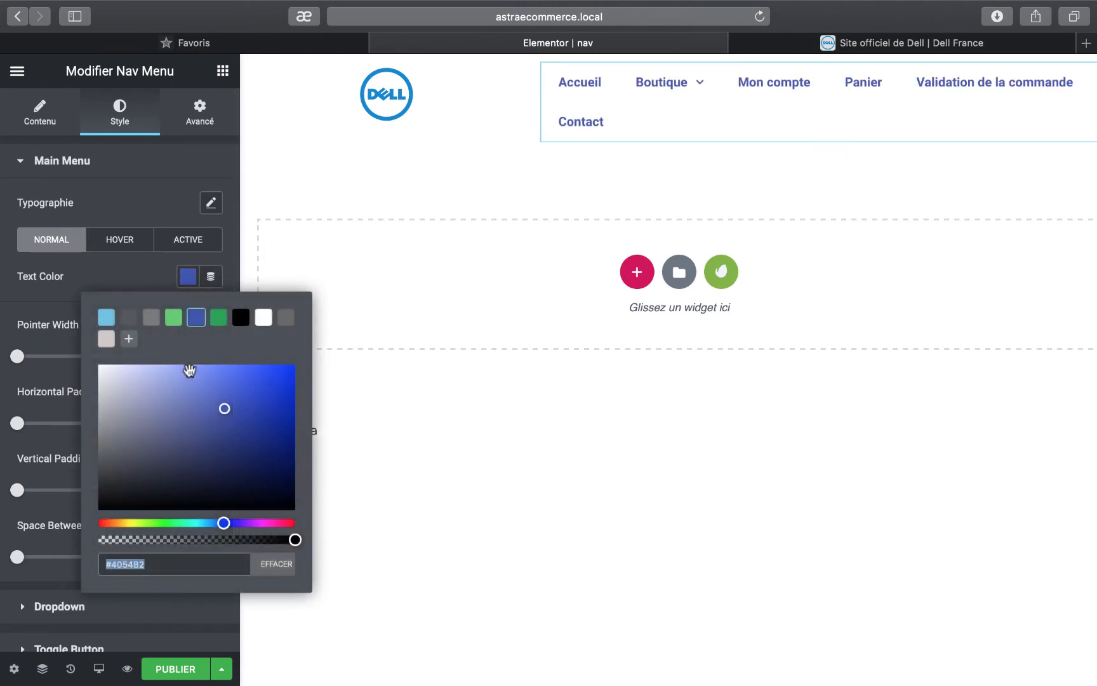
pyautogui.moveTo(222, 397); pyautogui.dragTo(240, 390)
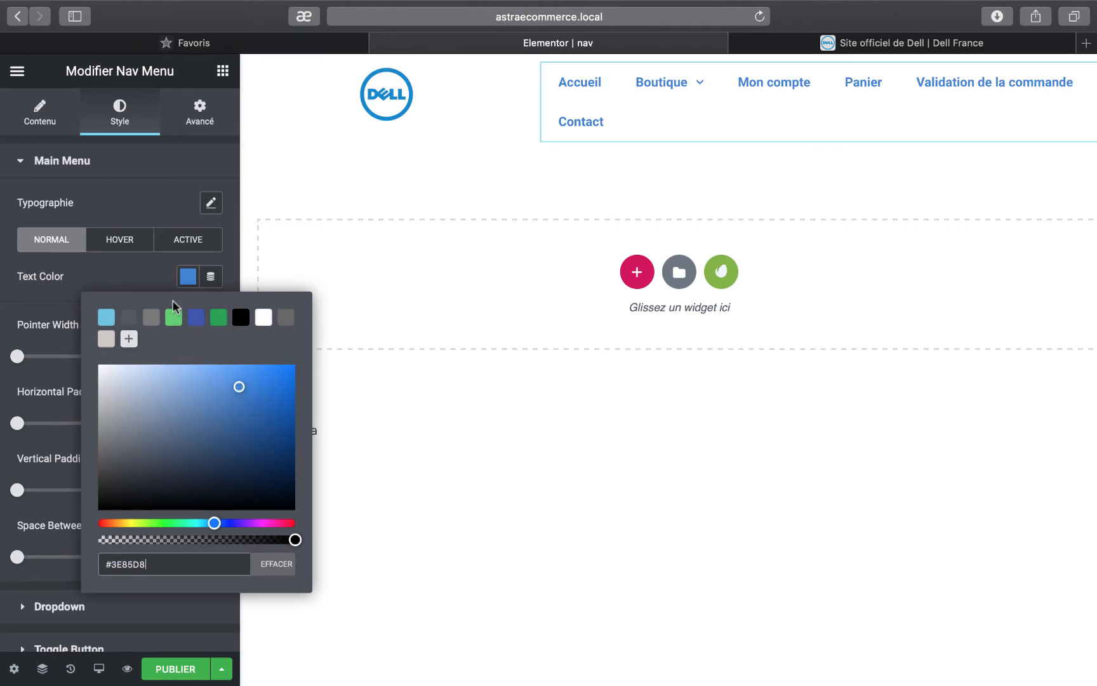
pyautogui.click(129, 339)
pyautogui.click(593, 92)
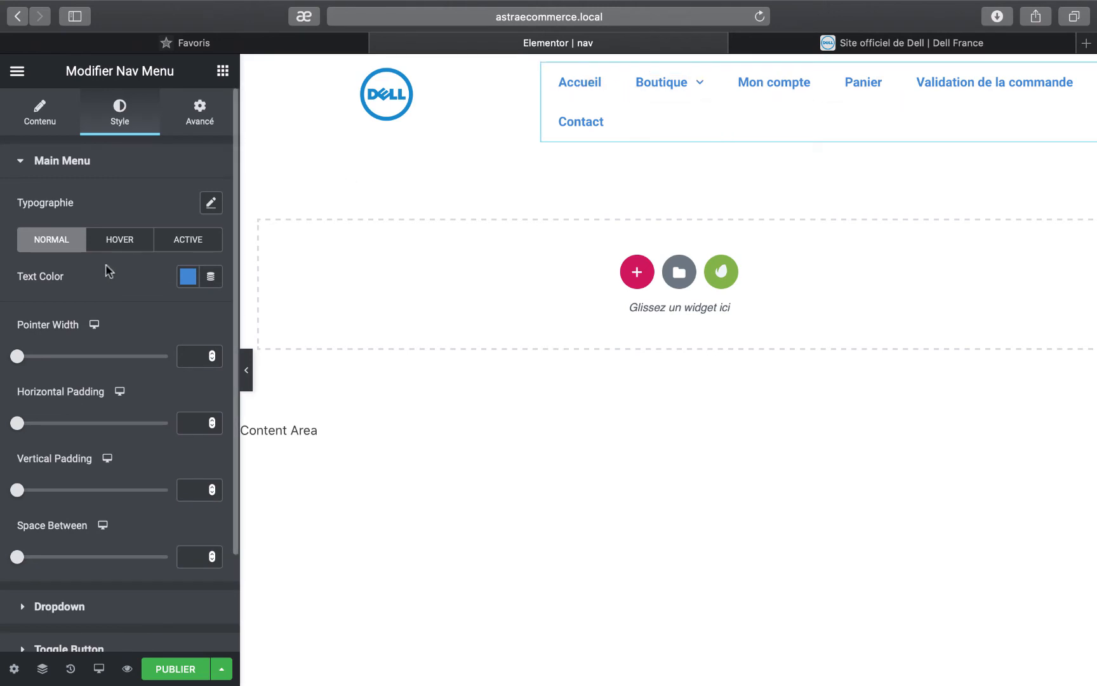
# Set the main menu's hover pointer color to the orange #FC8A13
pyautogui.click(118, 242)
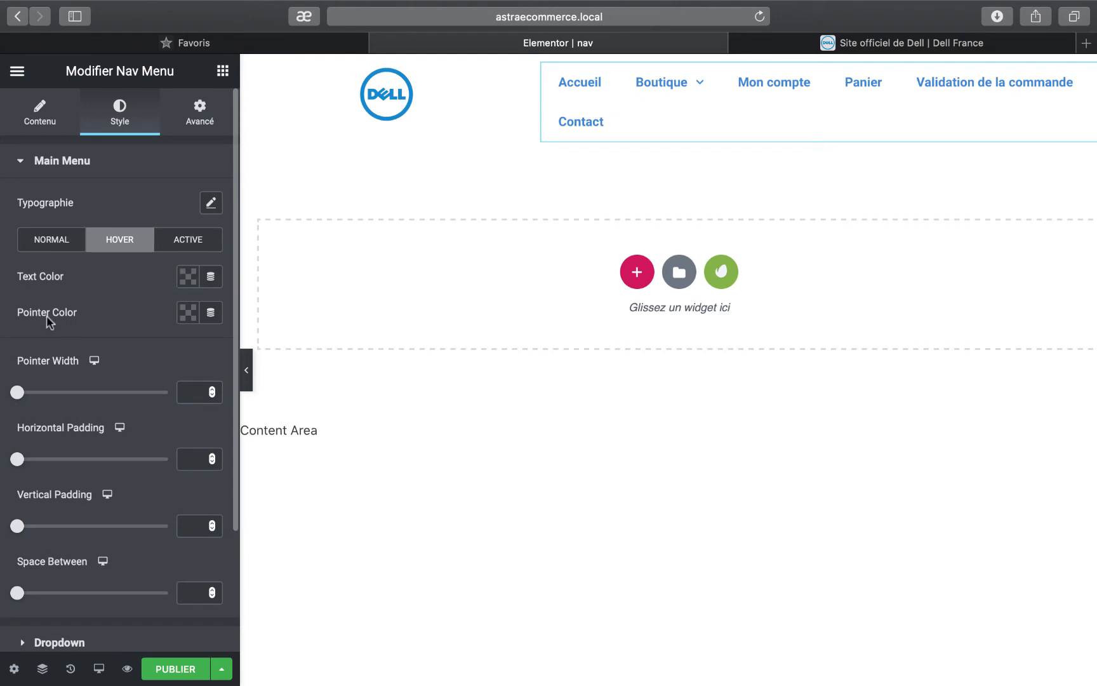
pyautogui.click(188, 313)
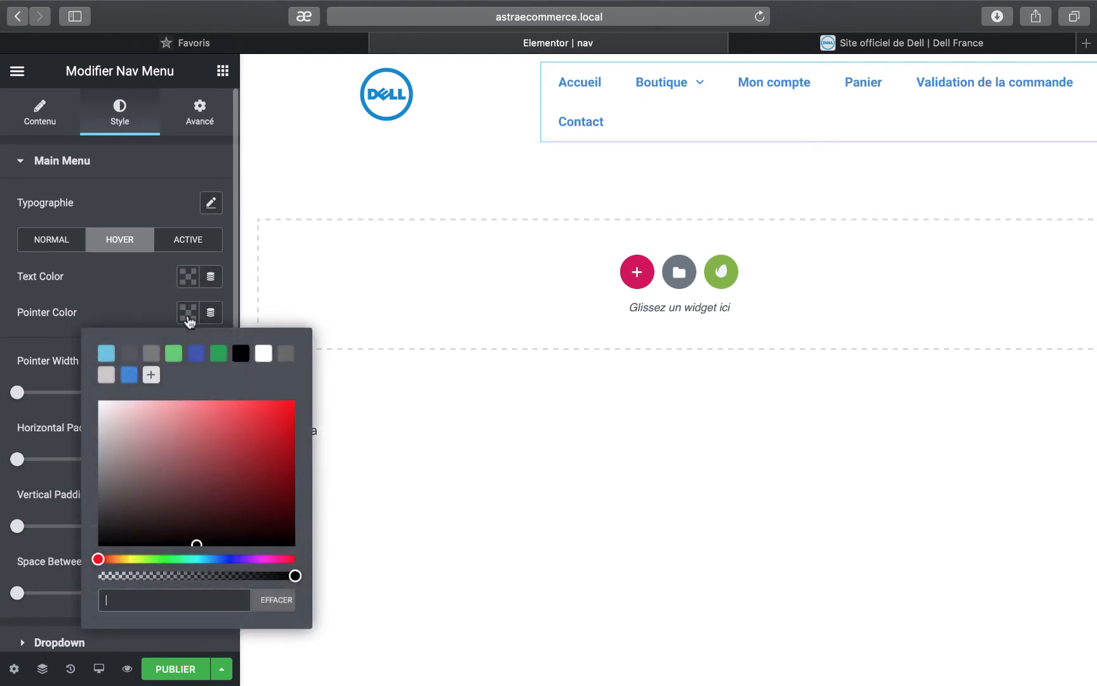
pyautogui.click(114, 559)
pyautogui.click(280, 402)
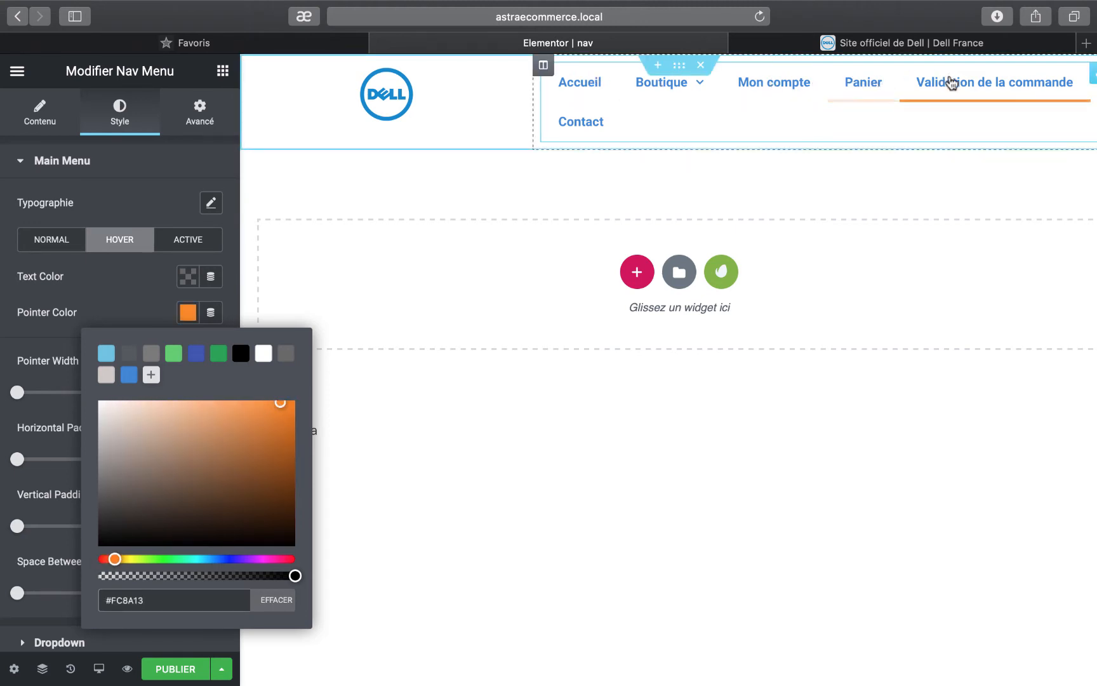
# Set the main menu's font family to Raleway in its typography settings
pyautogui.click(67, 164)
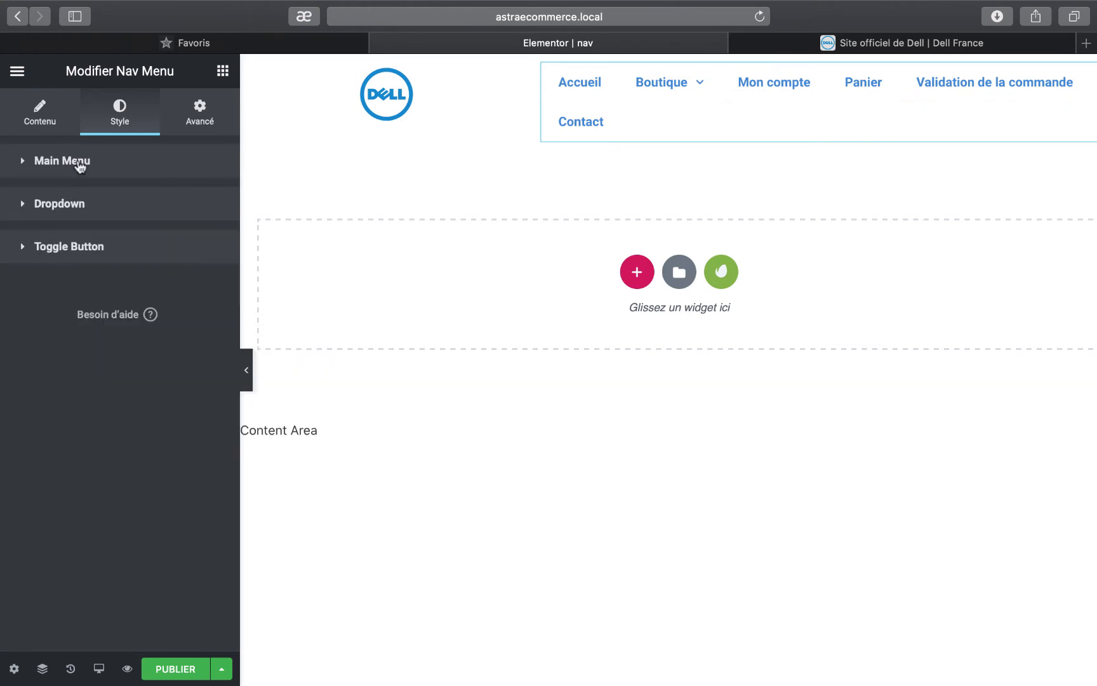
pyautogui.click(63, 164)
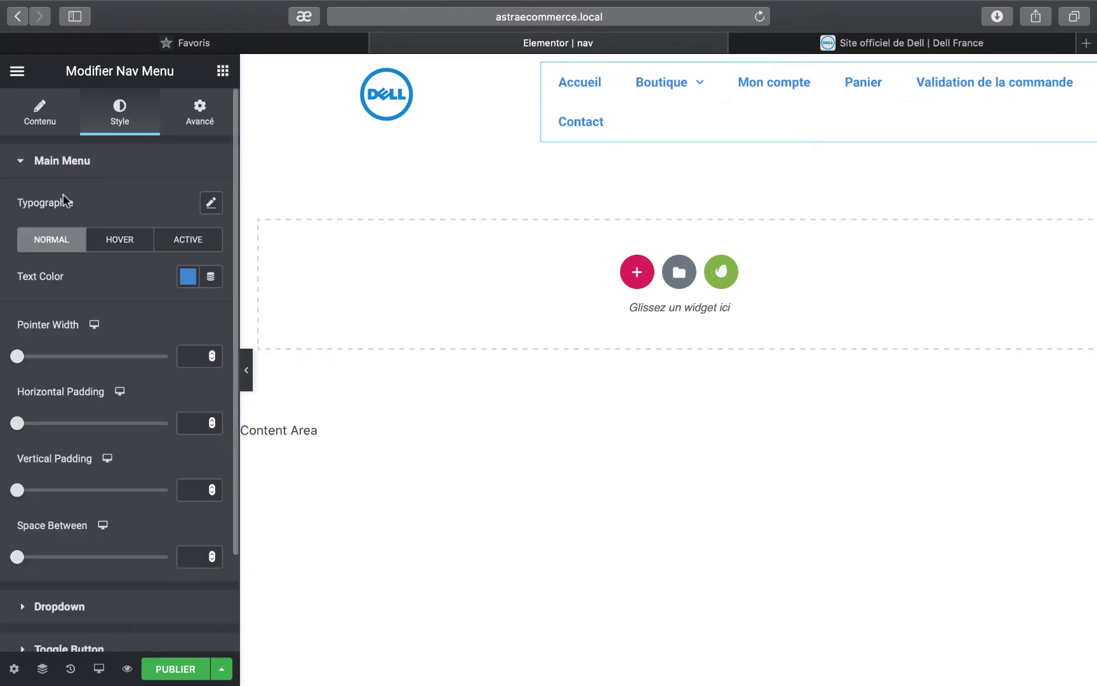
pyautogui.click(211, 203)
pyautogui.click(147, 249)
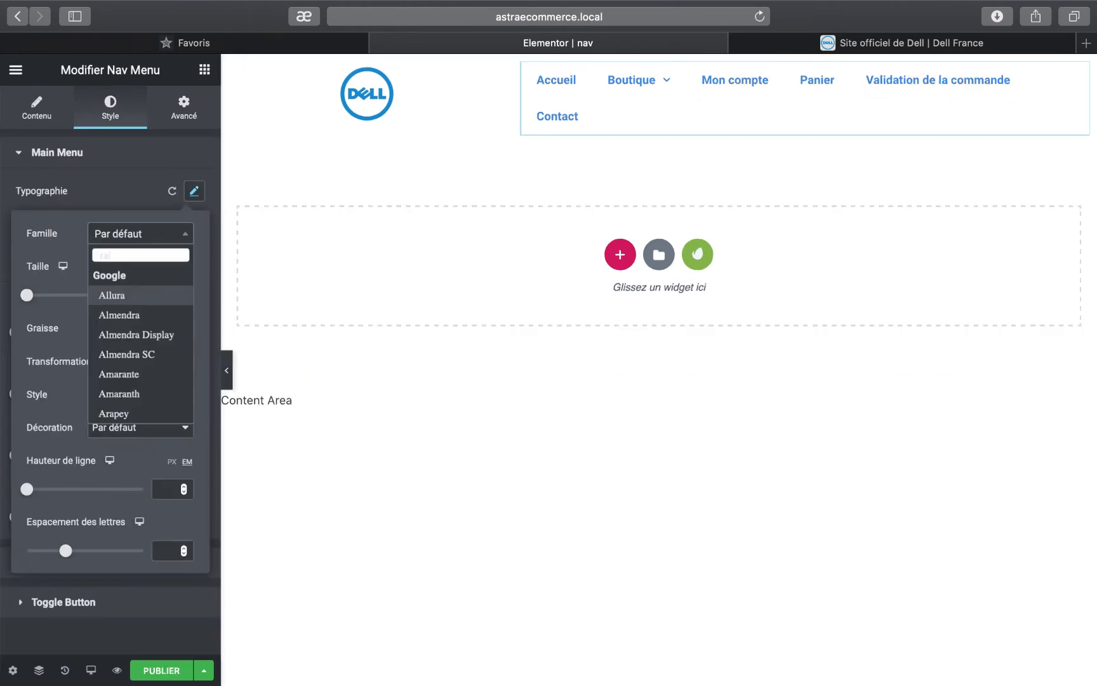
pyautogui.write('rale')
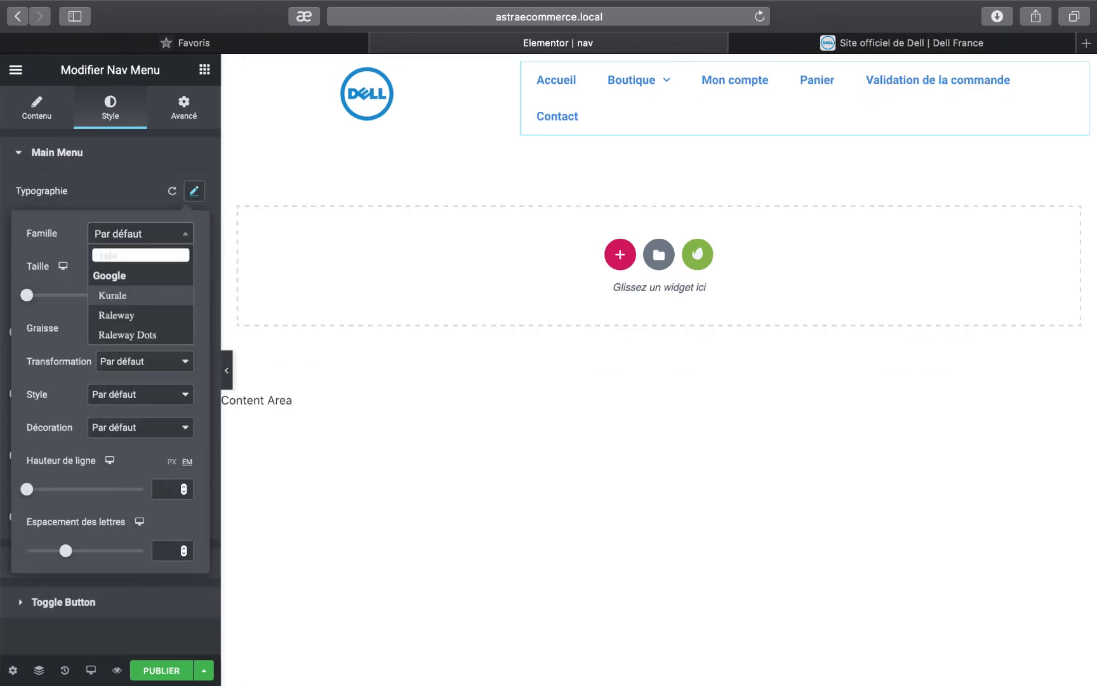
pyautogui.click(145, 318)
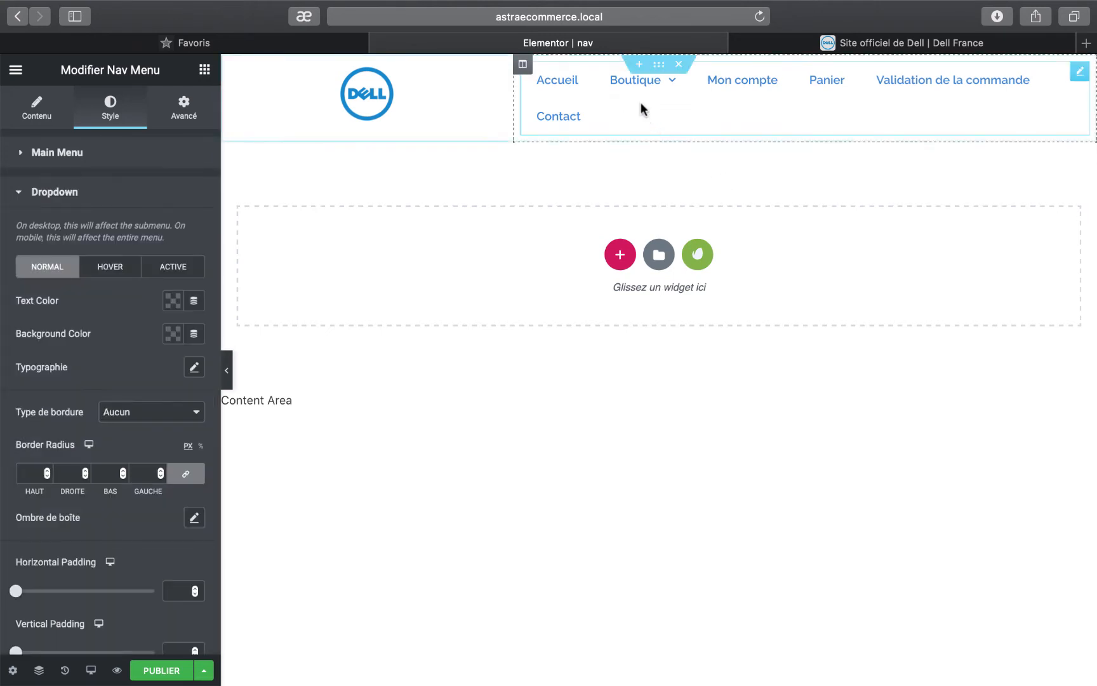
# Color the dropdown's normal-state text with the saved blue #3E85D8 and adjust it to a darker shade
pyautogui.moveTo(641, 85)
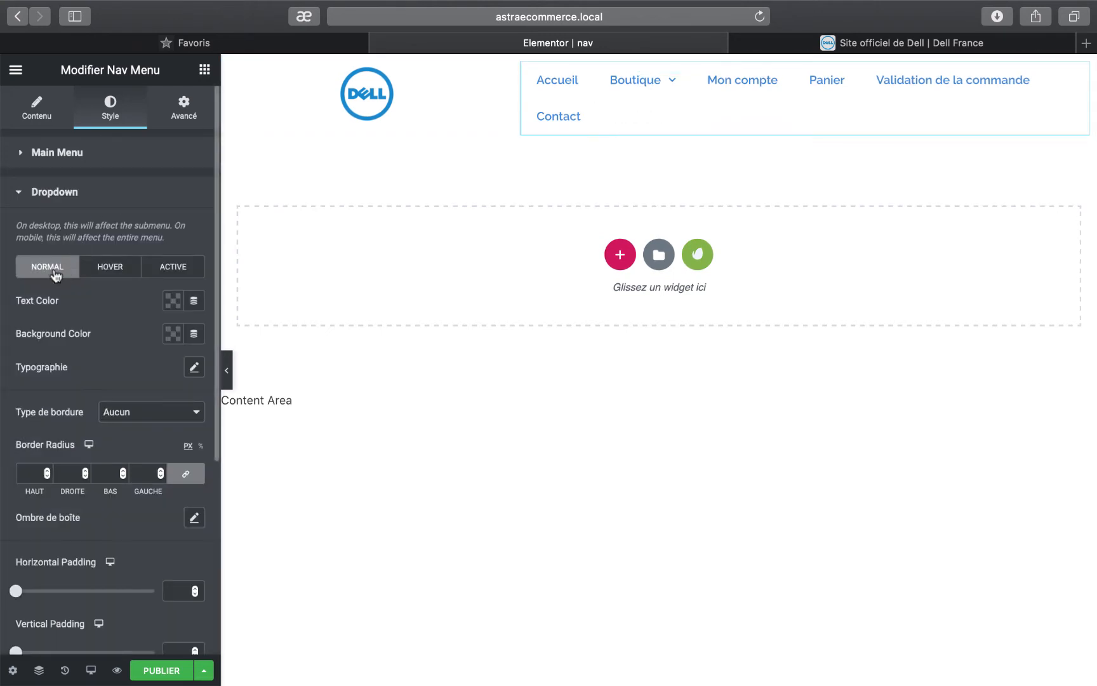
pyautogui.click(171, 301)
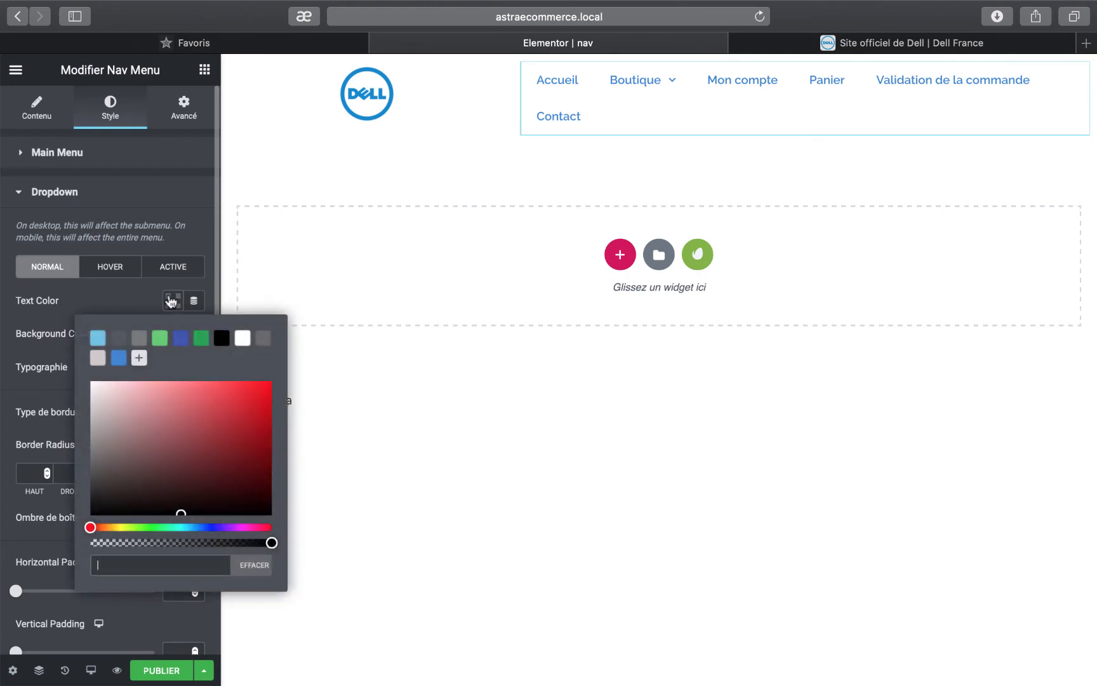
pyautogui.click(118, 358)
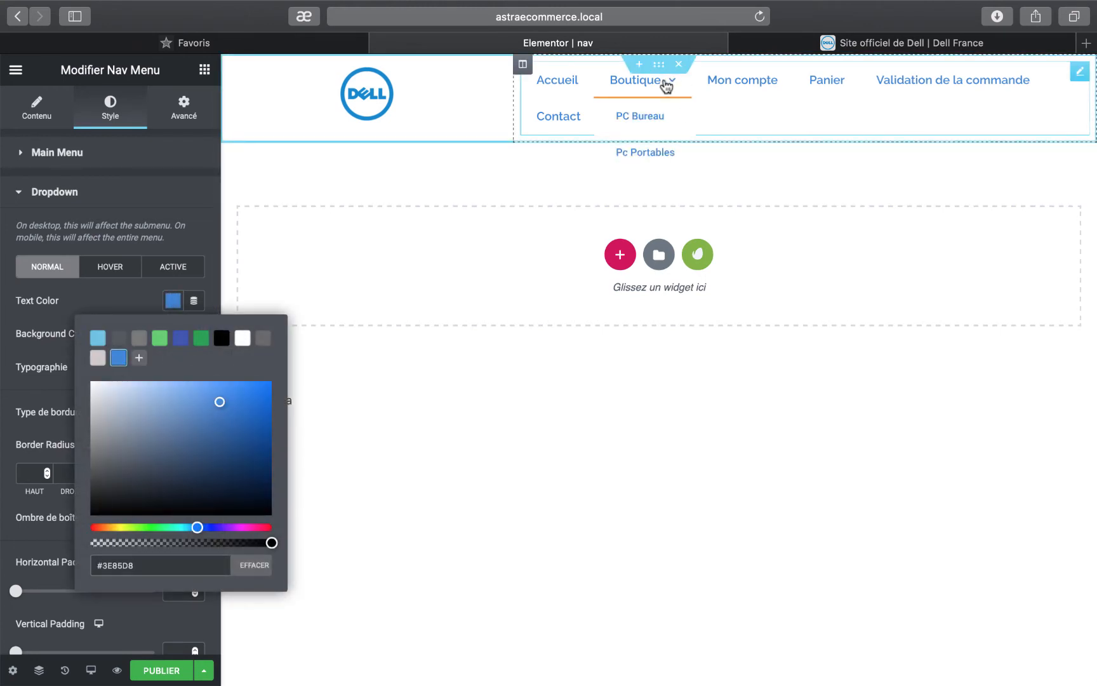
pyautogui.moveTo(225, 394); pyautogui.dragTo(242, 432)
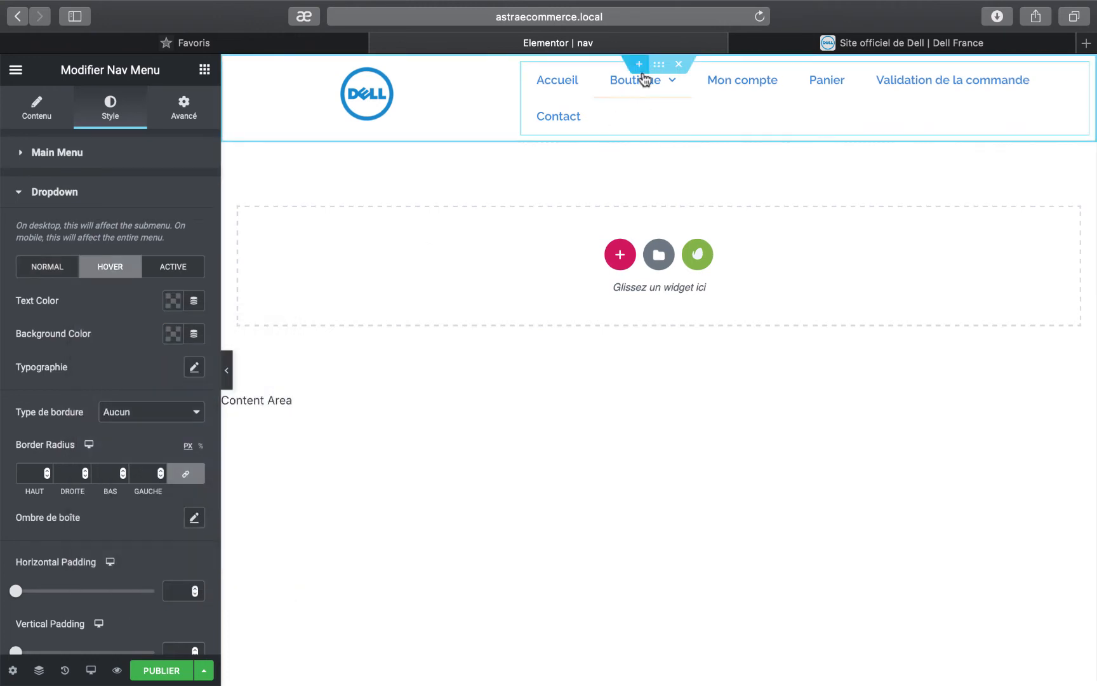
# Make the dropdown's hover background fully transparent and set its hover text color to a dark navy blue
pyautogui.moveTo(643, 81)
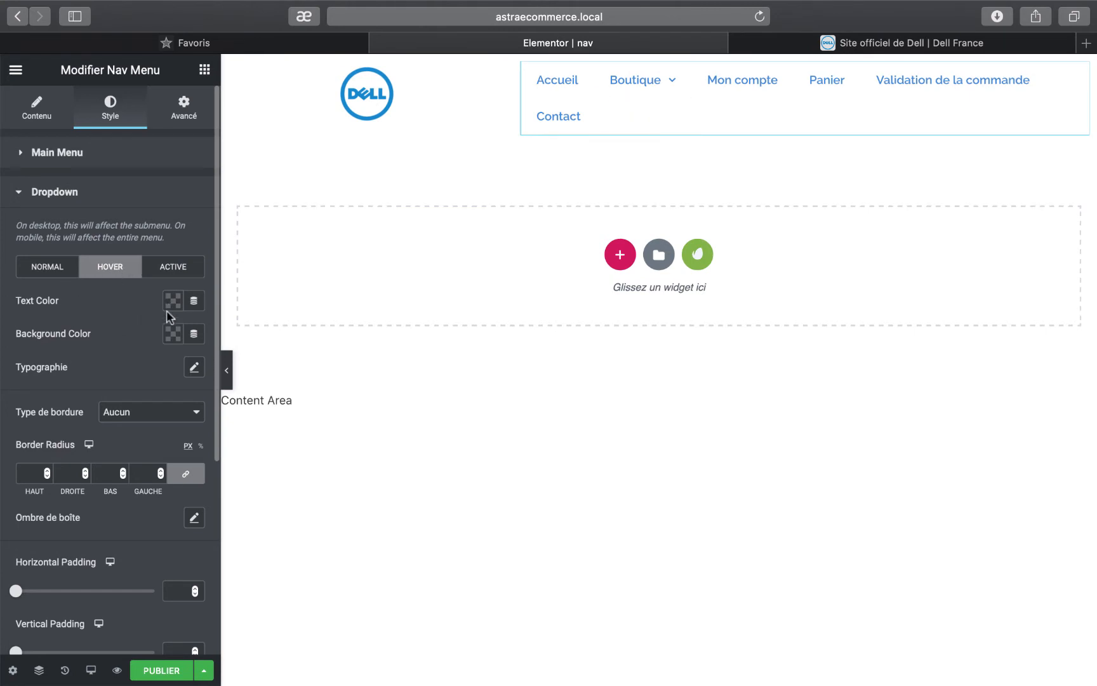
pyautogui.click(173, 335)
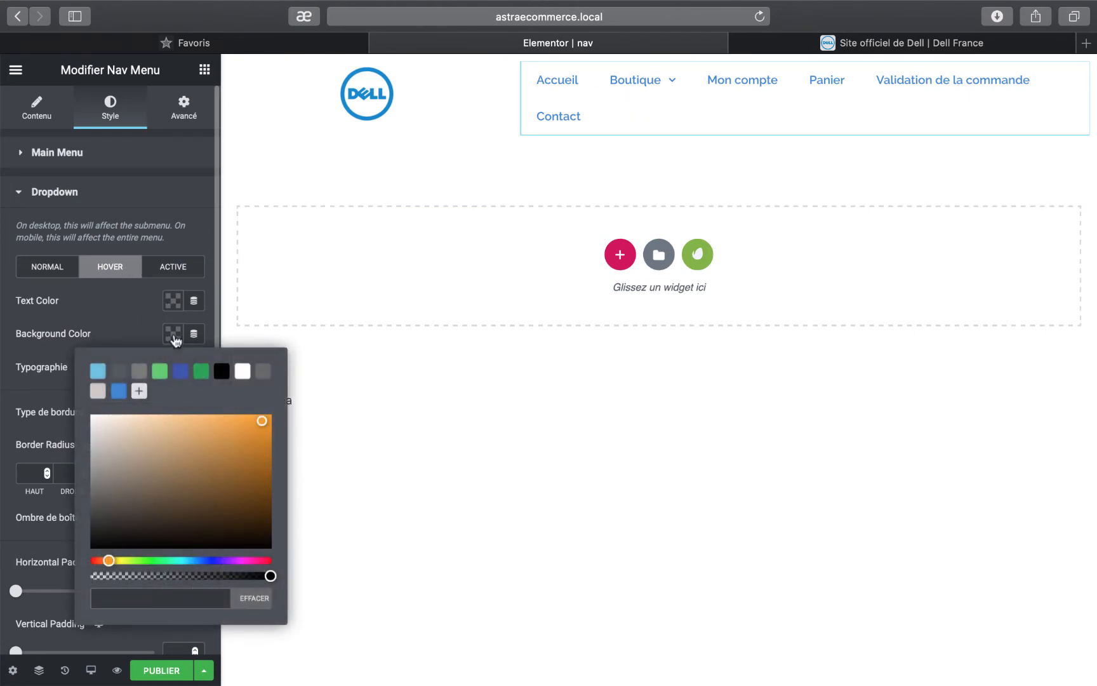
pyautogui.moveTo(270, 576); pyautogui.dragTo(90, 576)
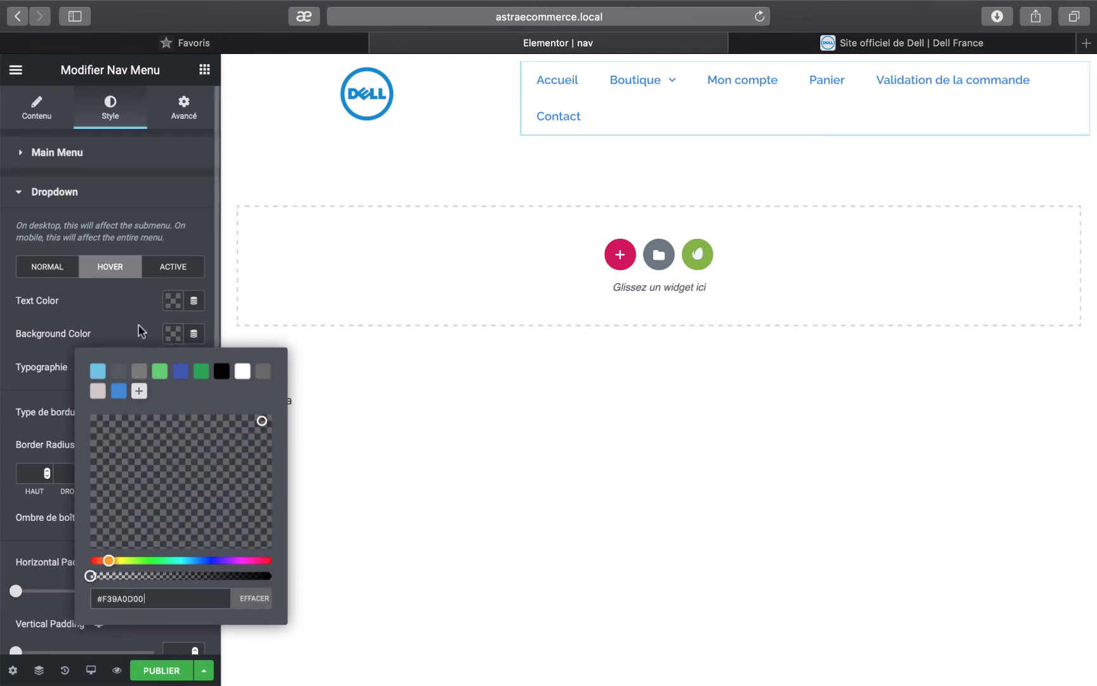
pyautogui.click(127, 309)
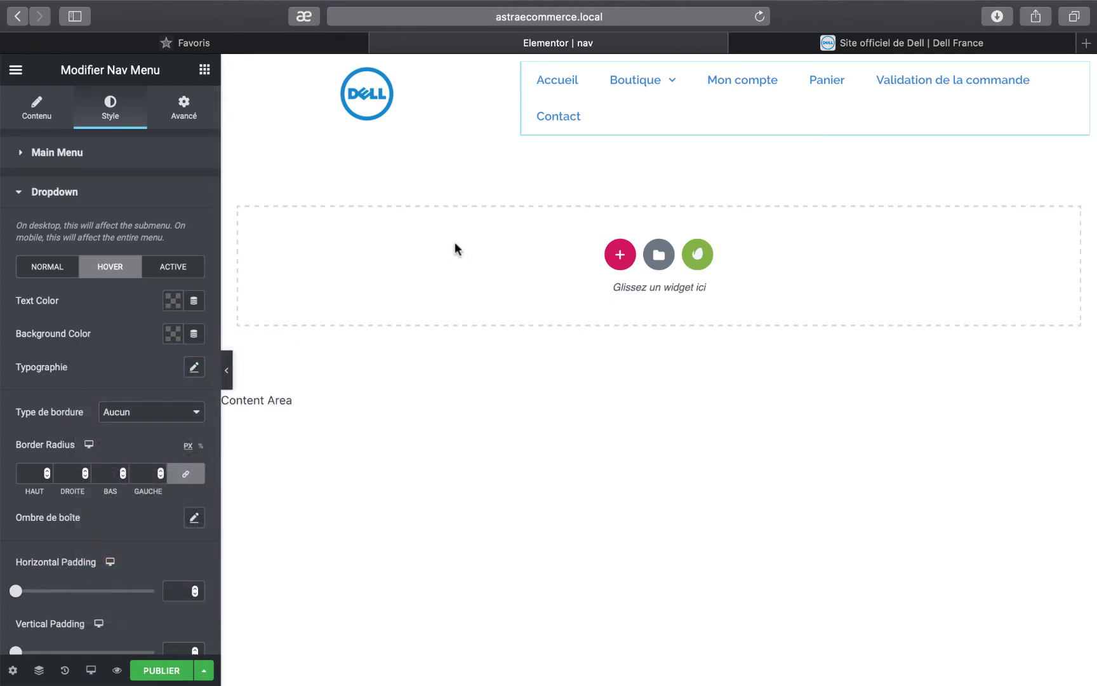
pyautogui.click(173, 302)
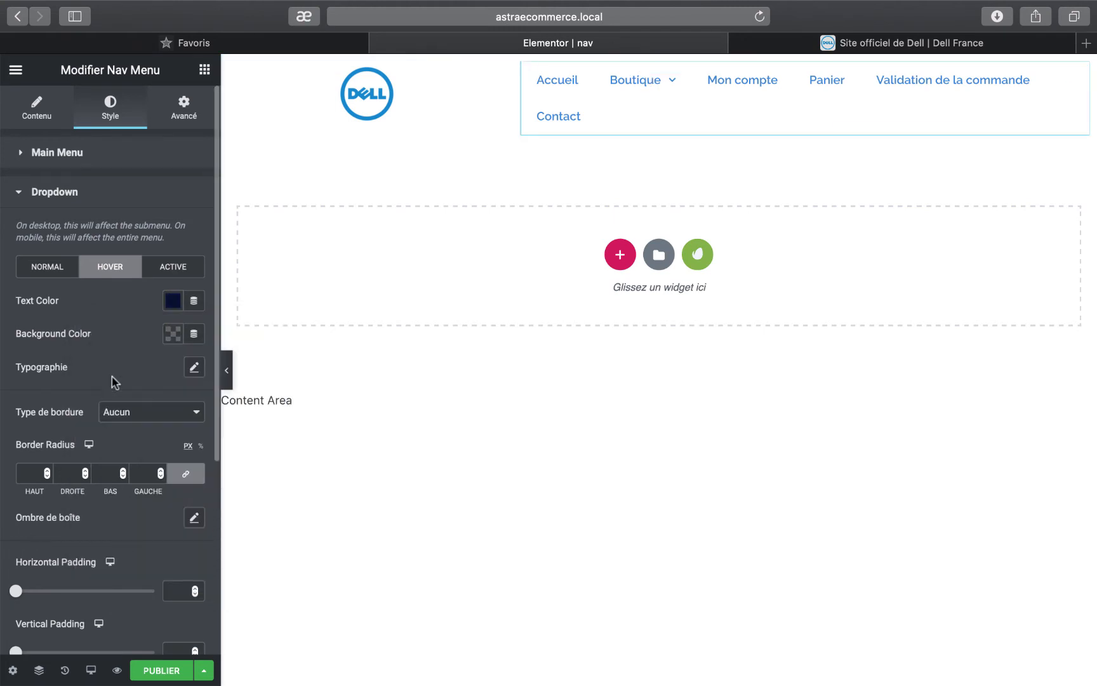
pyautogui.scroll(-3, 113, 381)
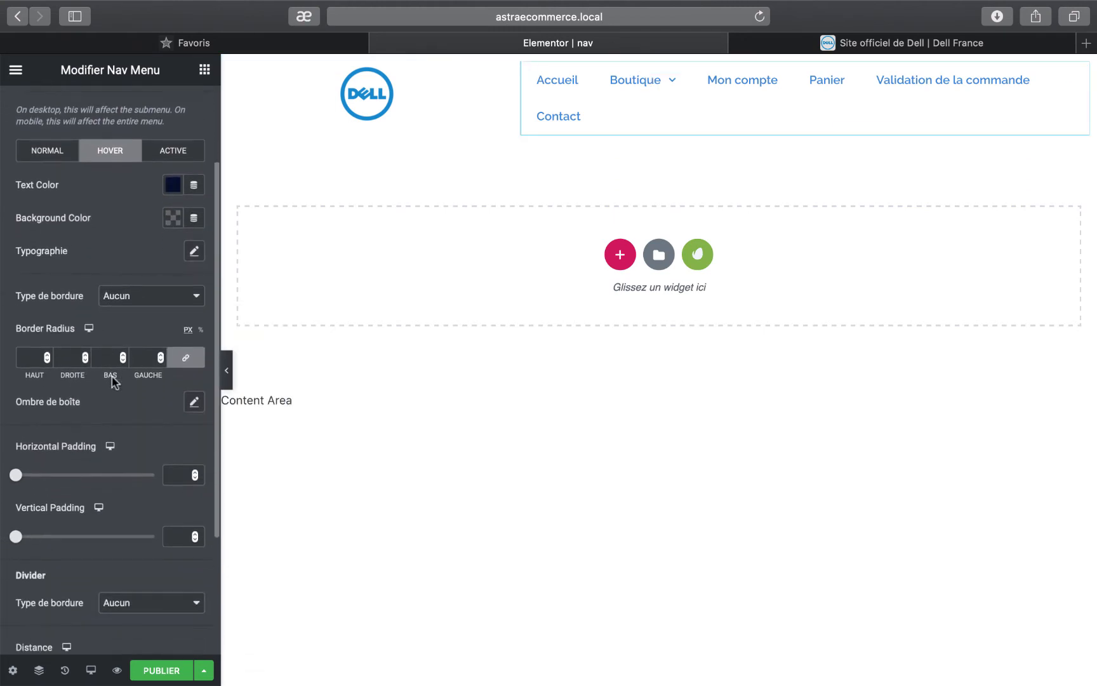
pyautogui.scroll(3, 113, 381)
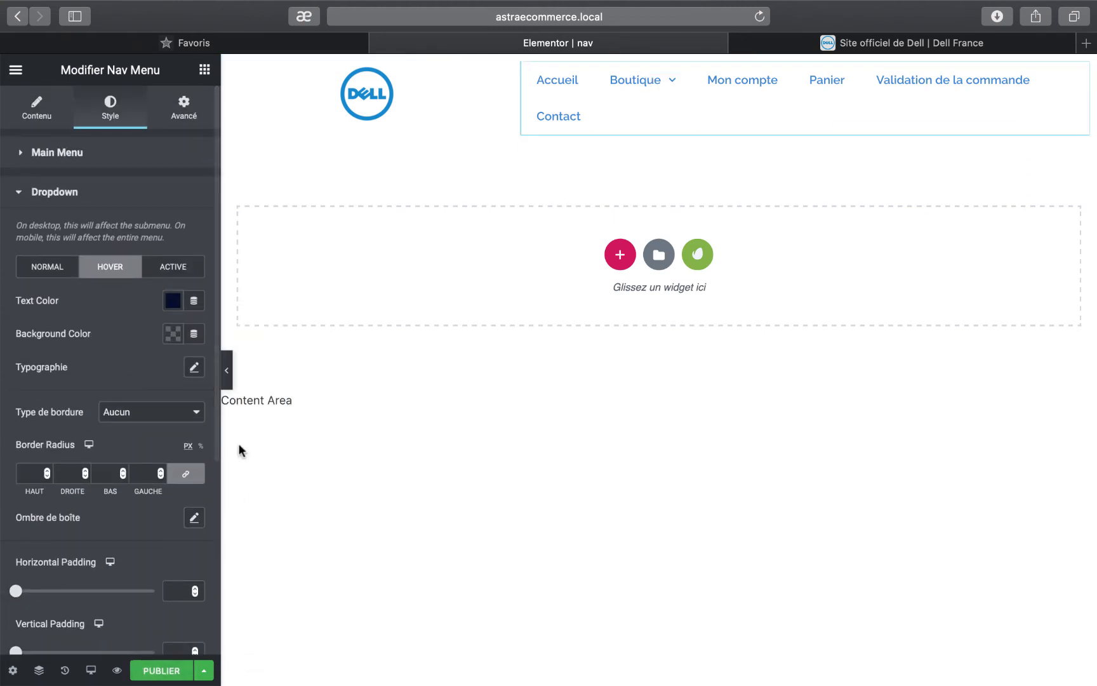
# Narrow the logo column so the navigation menu fits on one line and set the Dell logo's width to 30%
pyautogui.click(228, 379)
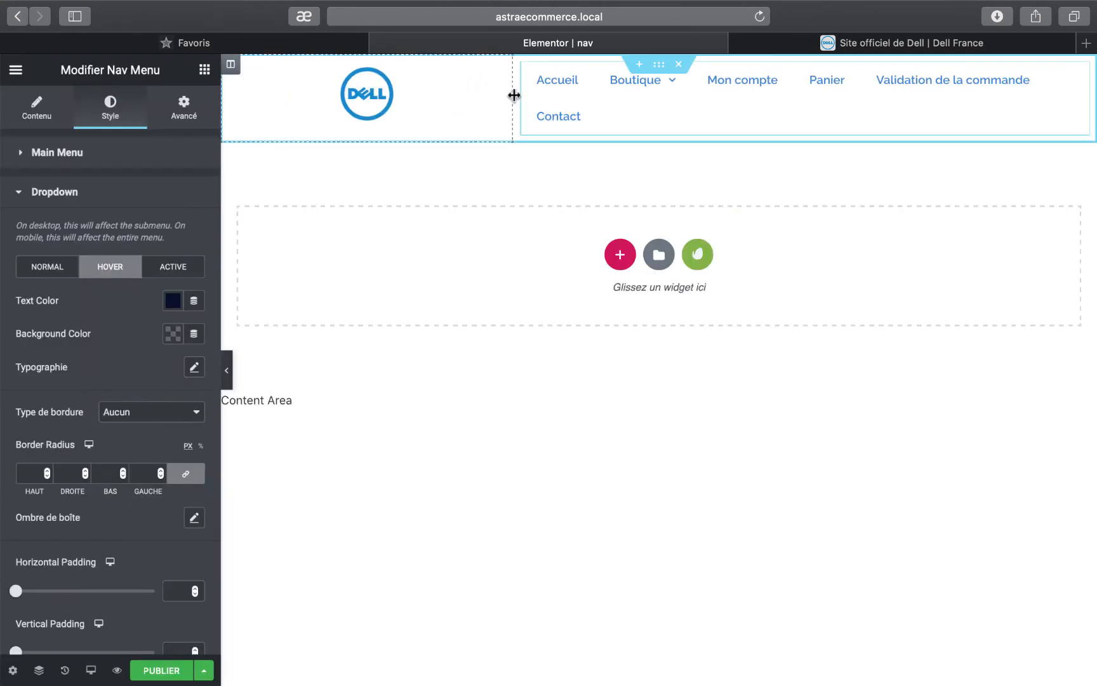
pyautogui.moveTo(514, 95); pyautogui.dragTo(431, 74)
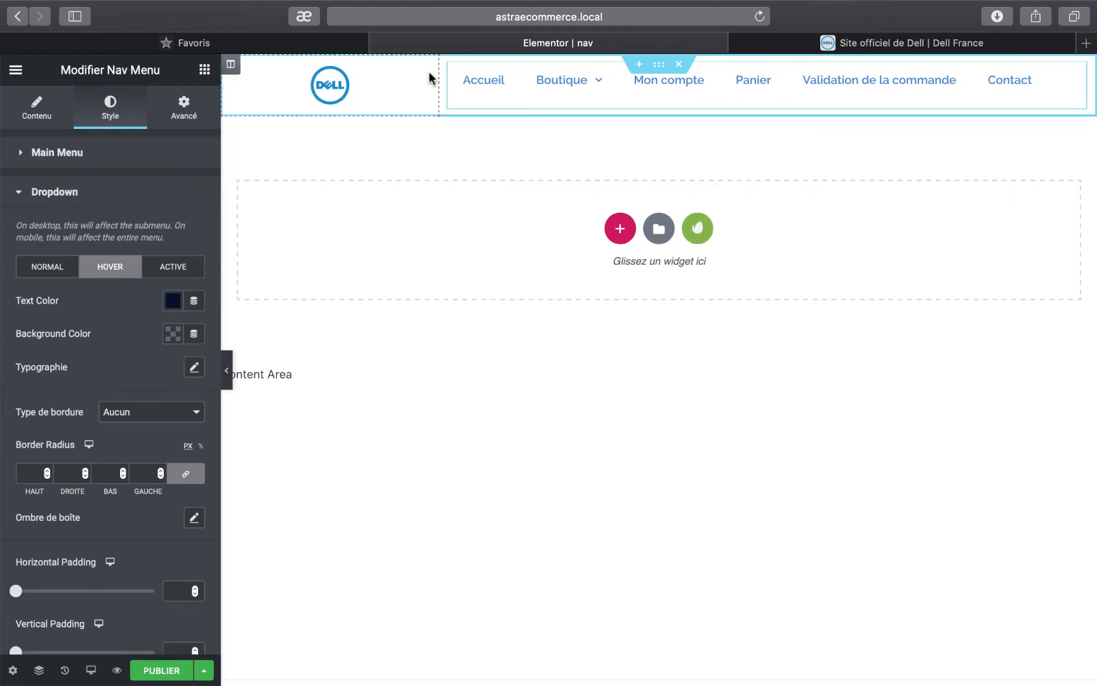
pyautogui.click(384, 101)
pyautogui.moveTo(47, 220); pyautogui.dragTo(57, 220)
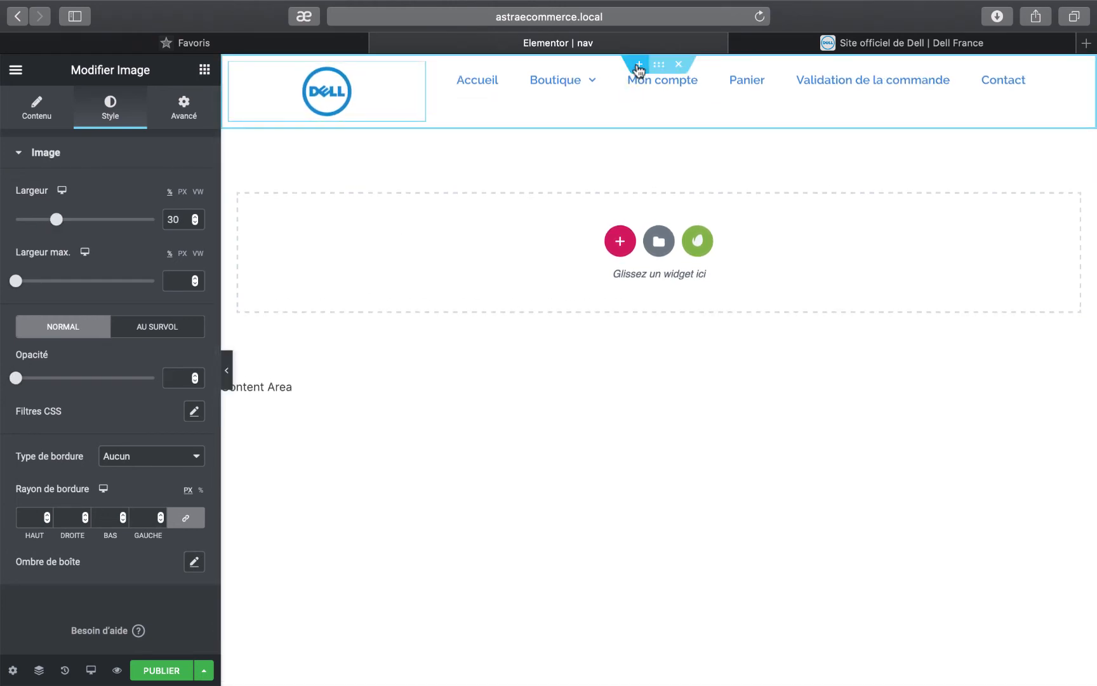
# Insert a new section with two equal columns above the logo and menu section
pyautogui.click(639, 66)
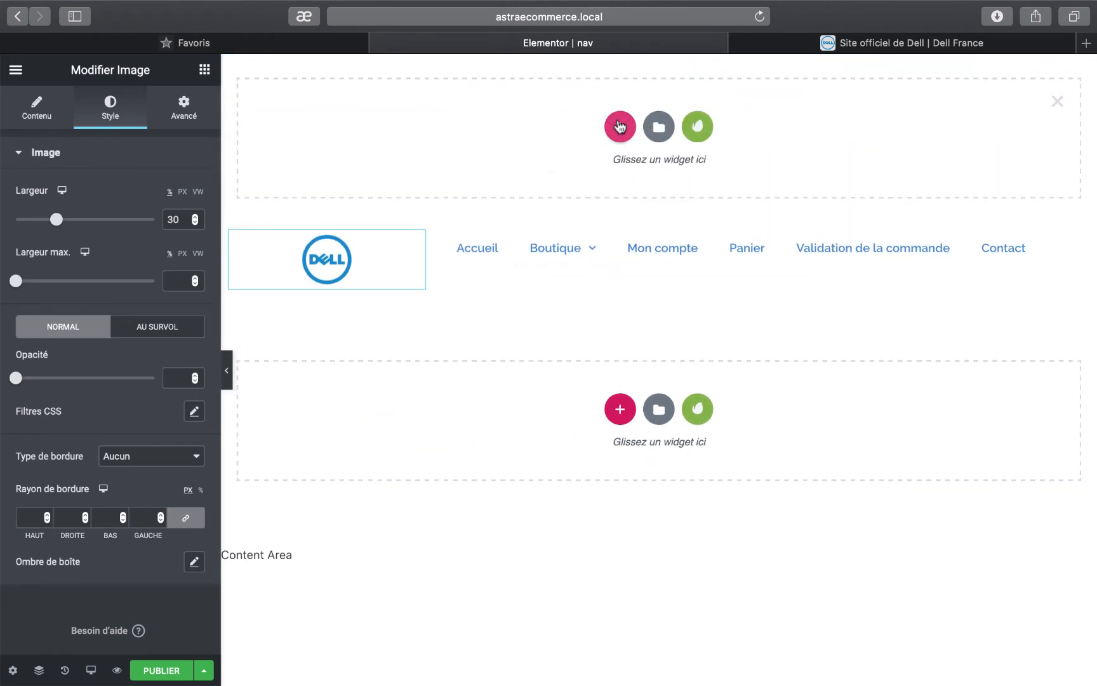
pyautogui.click(620, 127)
pyautogui.click(529, 169)
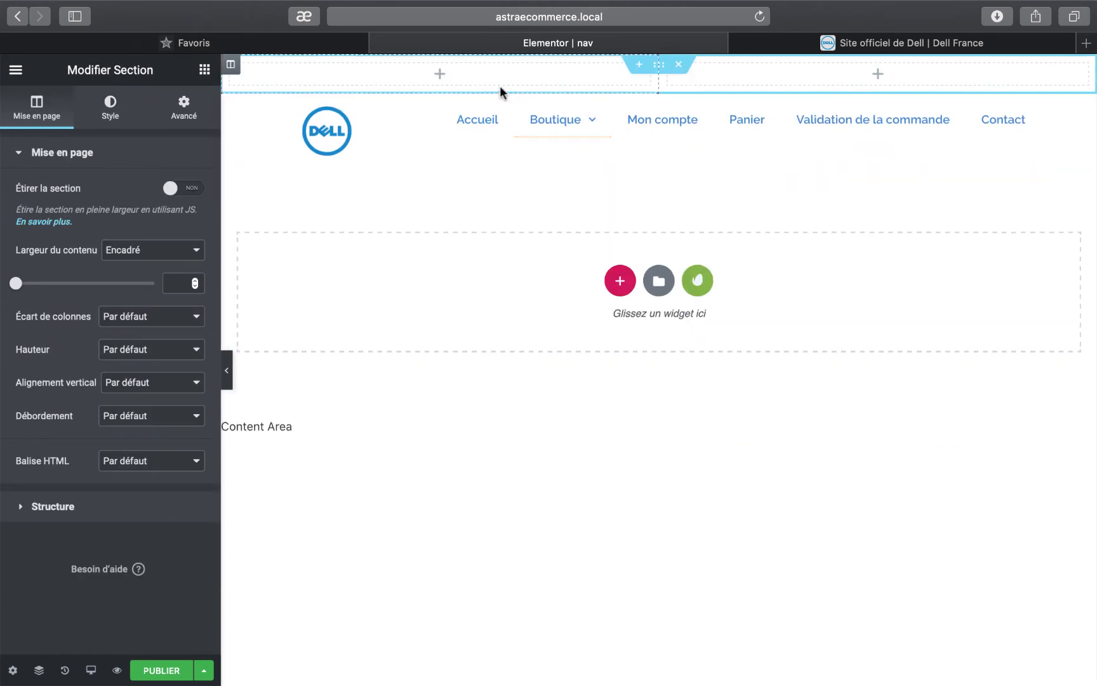
# Find the "Rechercher un produit" widget and place it in the right column of the new section
pyautogui.click(489, 68)
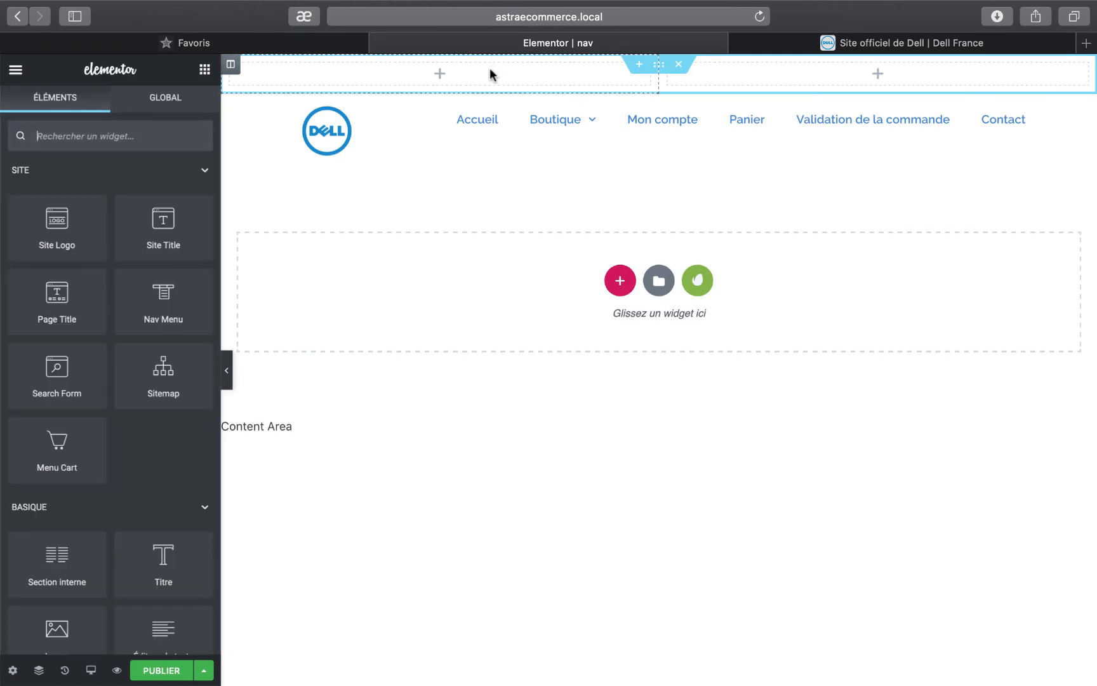
pyautogui.click(114, 136)
pyautogui.write('rech')
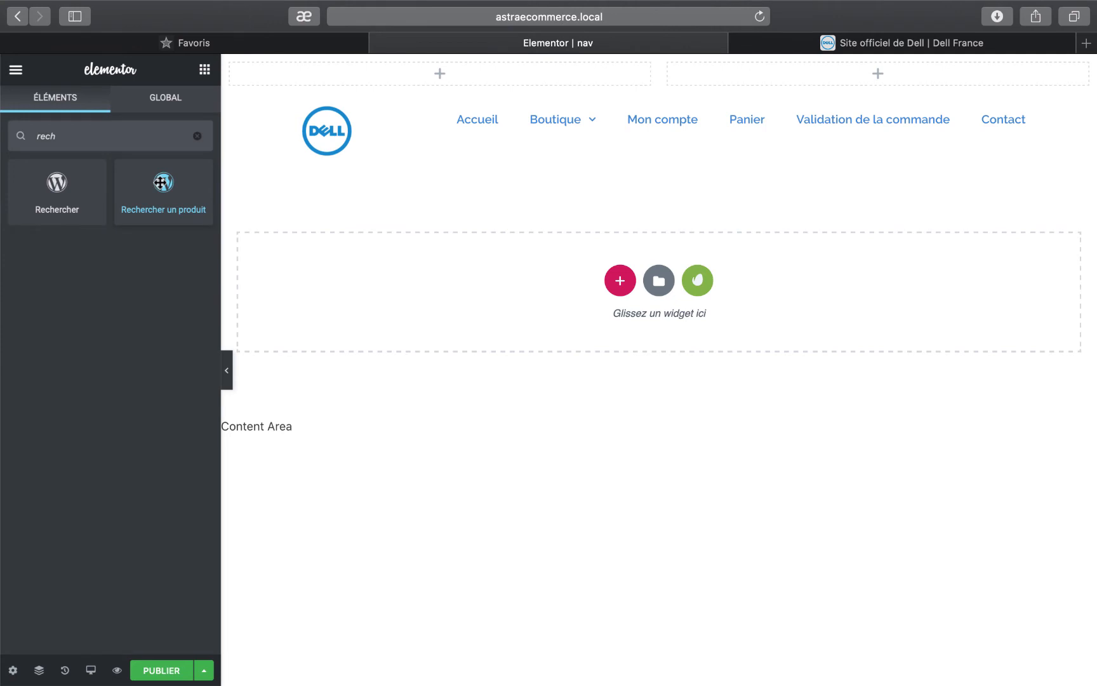
pyautogui.moveTo(161, 182); pyautogui.dragTo(754, 63)
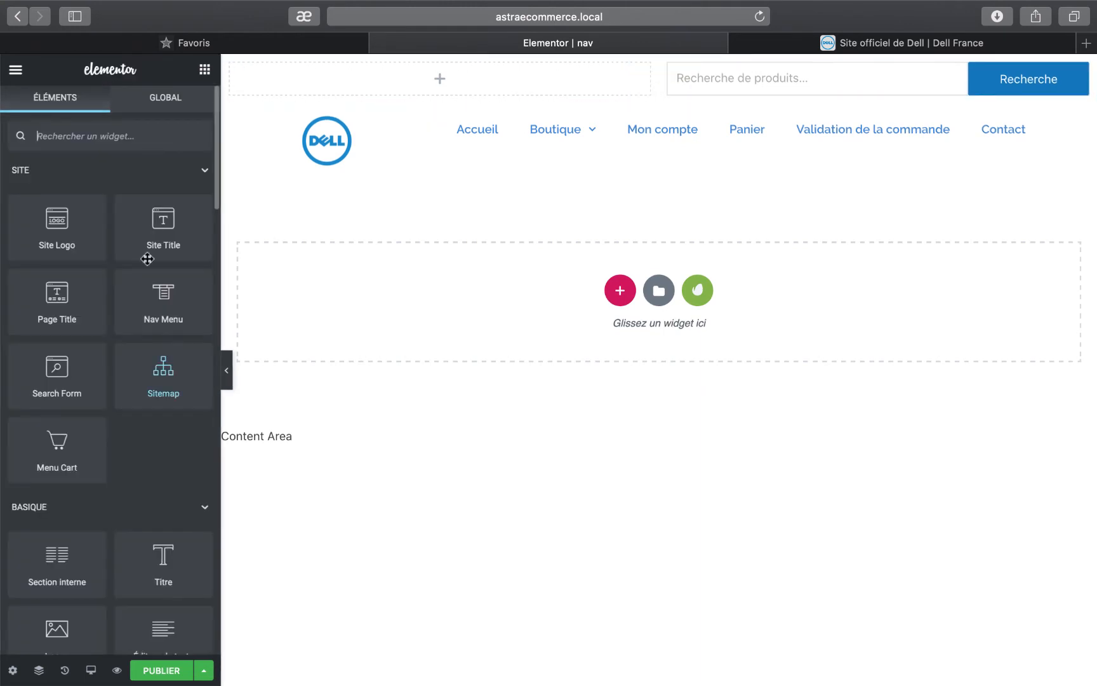
# Find the Share Buttons widget and place it in the empty left column beside the product search
pyautogui.click(89, 131)
pyautogui.write('share')
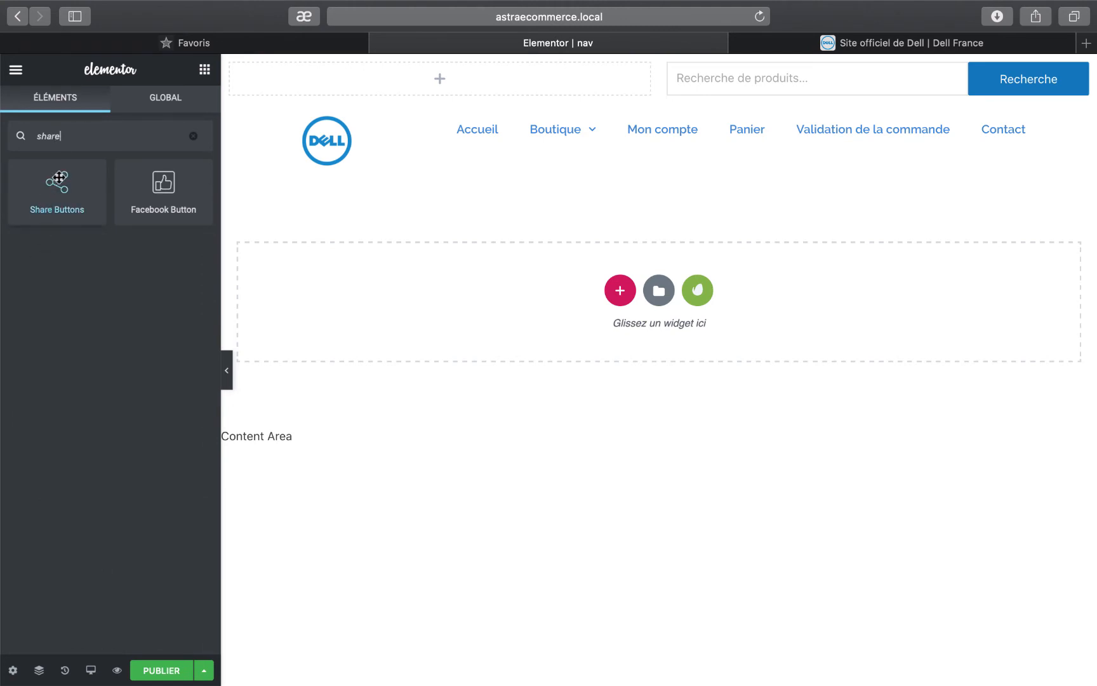
pyautogui.moveTo(56, 189); pyautogui.dragTo(359, 70)
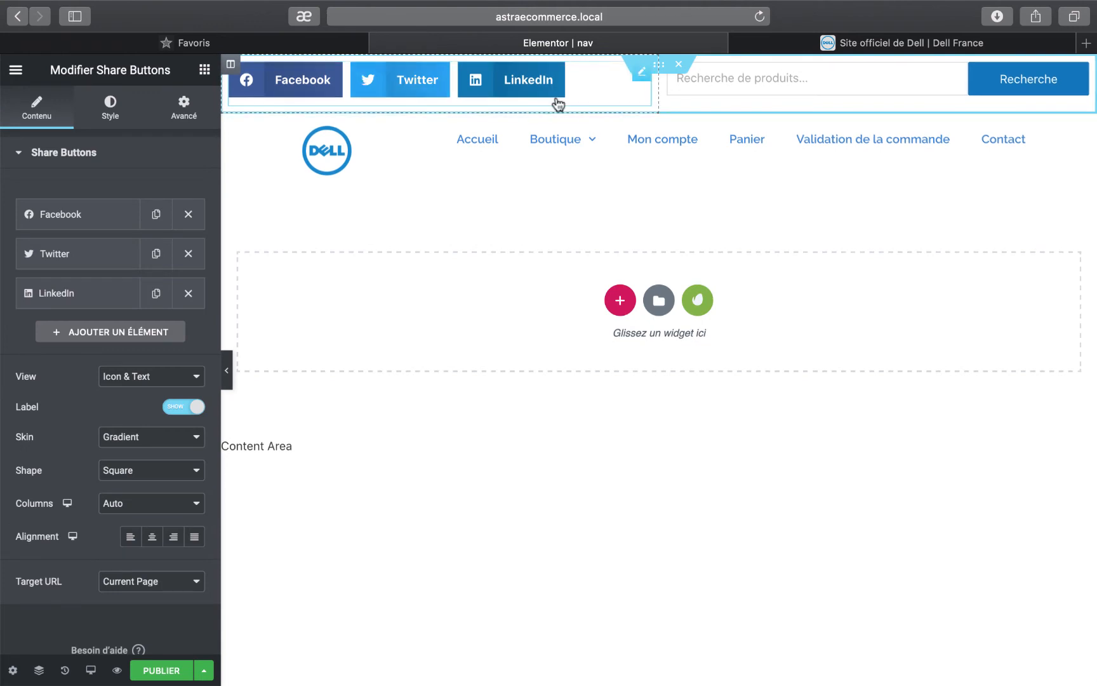
# Try the Icon and Text views on the share buttons and return them to Icon & Text
pyautogui.click(152, 377)
pyautogui.click(142, 392)
pyautogui.click(152, 381)
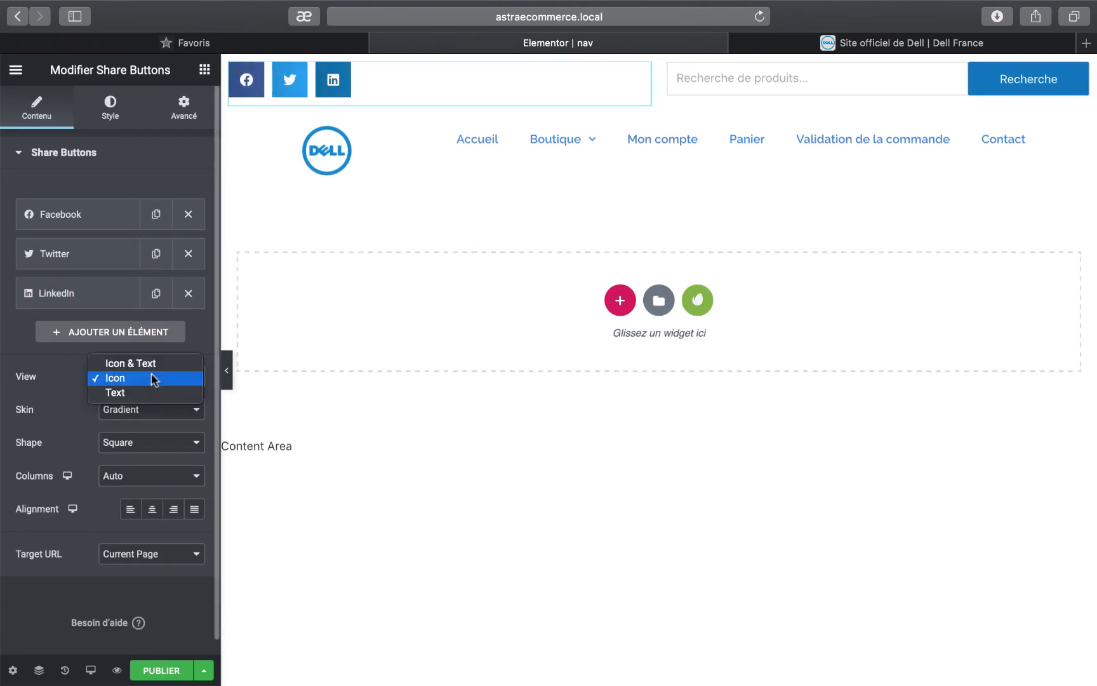
pyautogui.press('Escape')
pyautogui.click(148, 394)
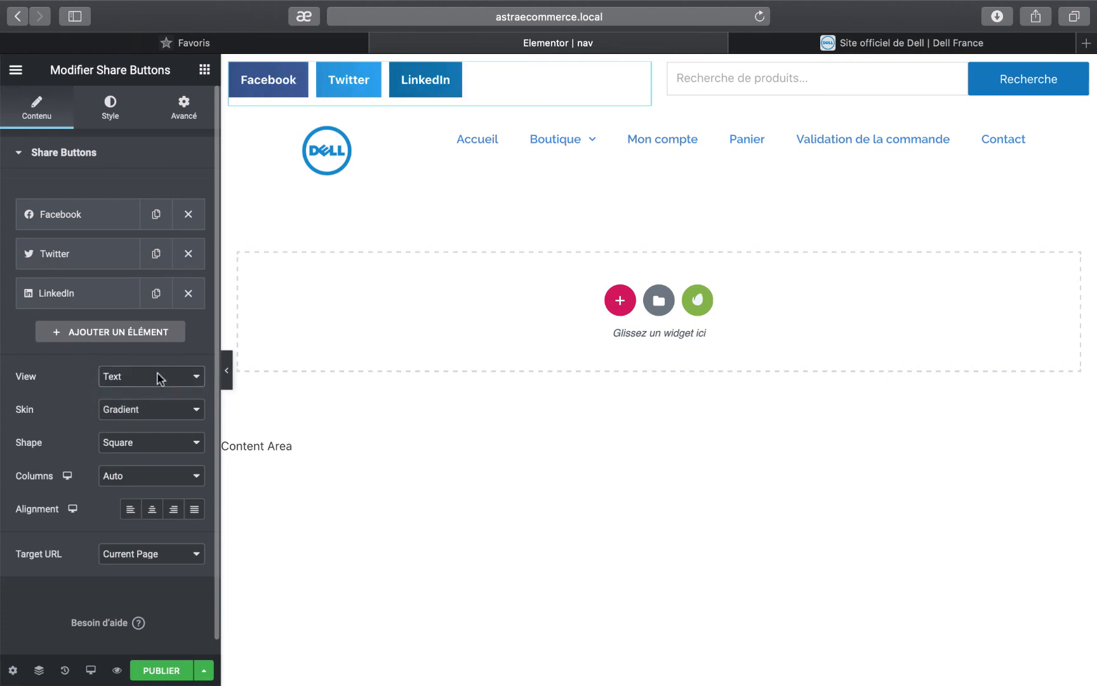
pyautogui.click(159, 377)
pyautogui.click(153, 348)
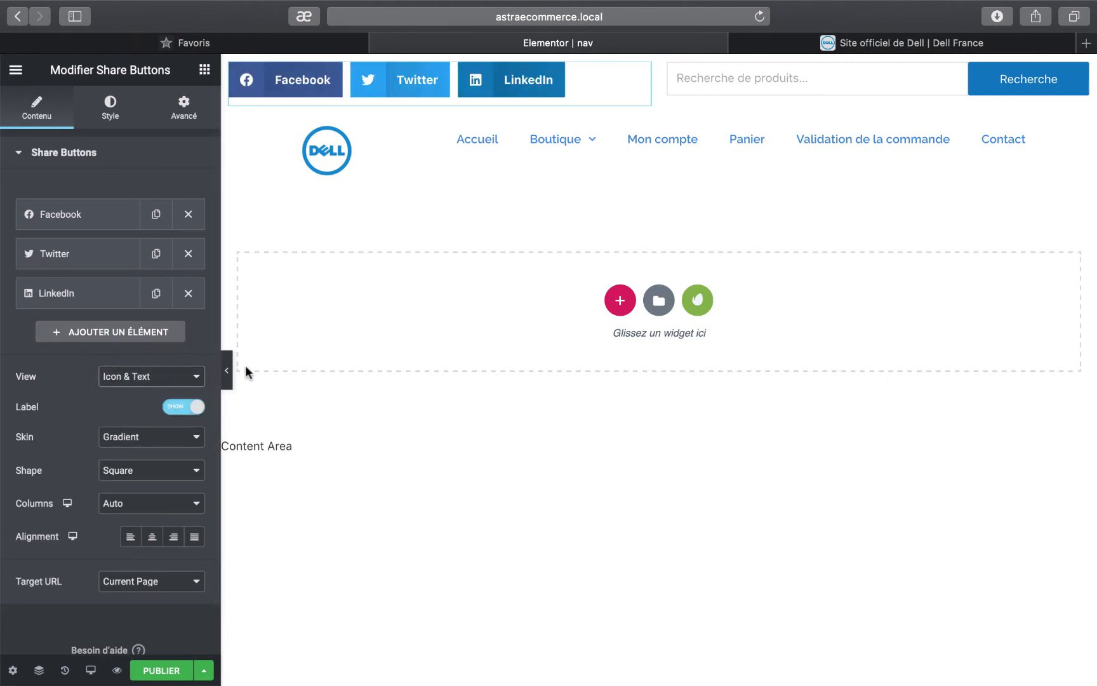
# Preview the header without the editing panel and publish the template without adding a display condition
pyautogui.click(227, 372)
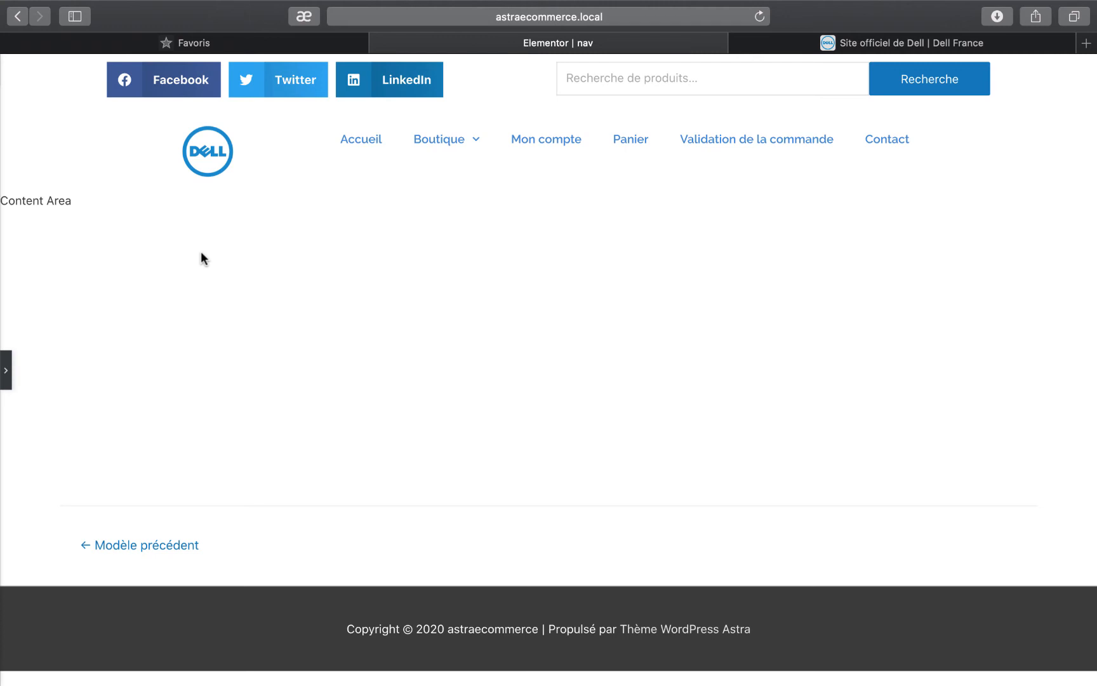
pyautogui.press('super+p')
pyautogui.click(159, 671)
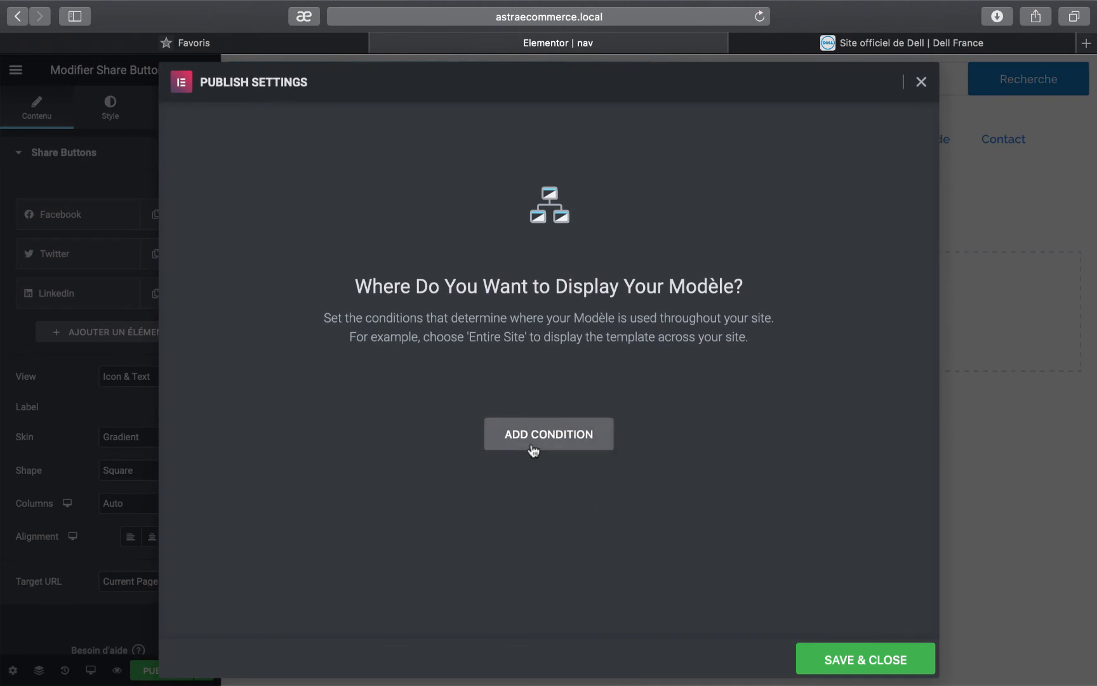
pyautogui.click(869, 662)
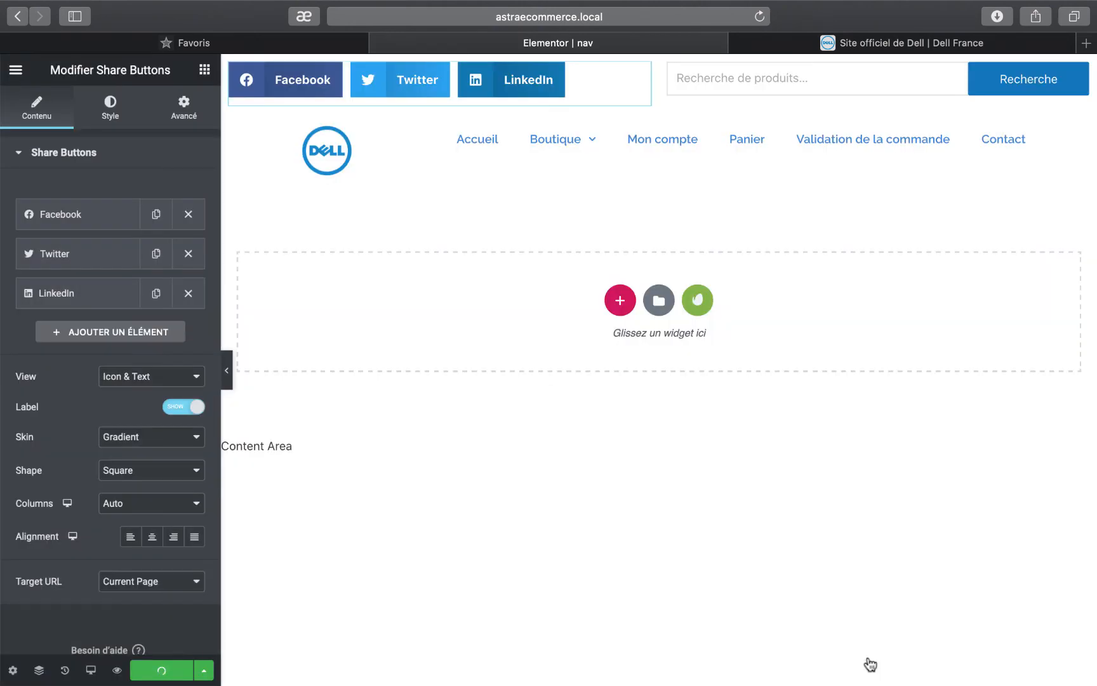
# Return to the WordPress theme builder and create an unnamed Single Product template
pyautogui.click(18, 73)
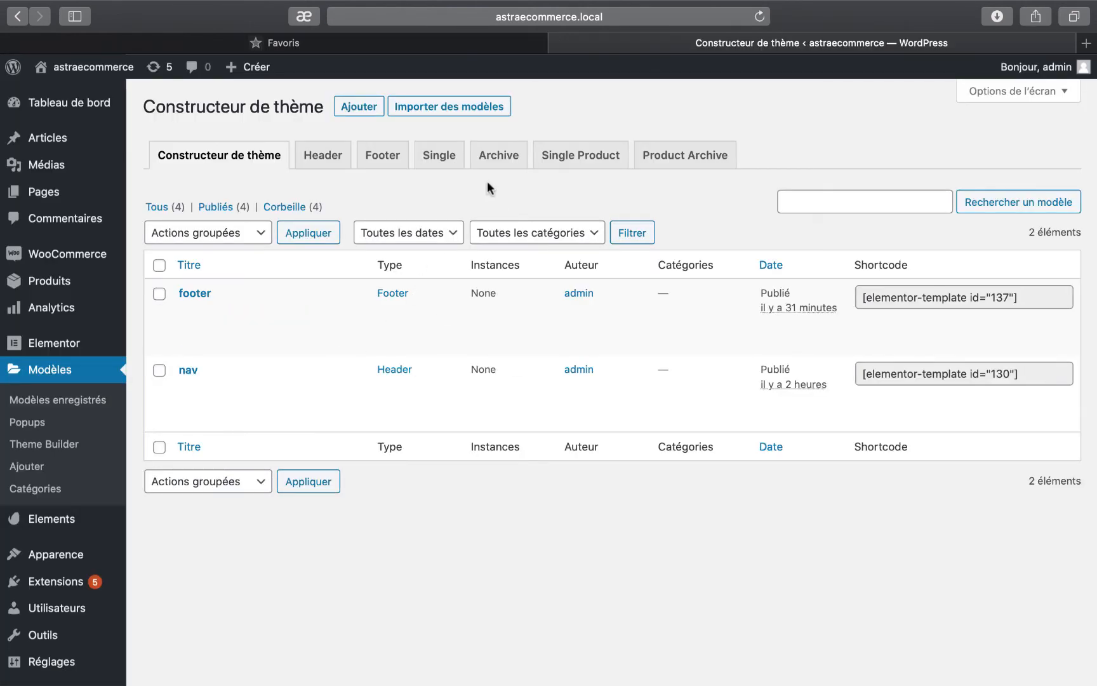
pyautogui.click(571, 162)
pyautogui.click(623, 510)
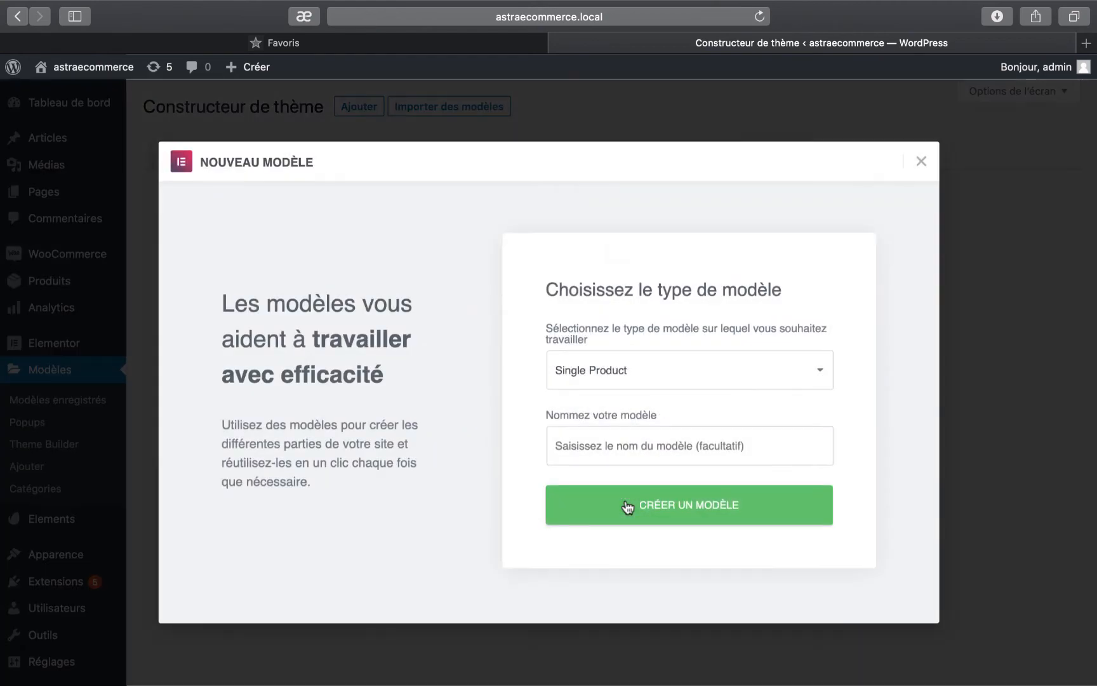
pyautogui.click(691, 515)
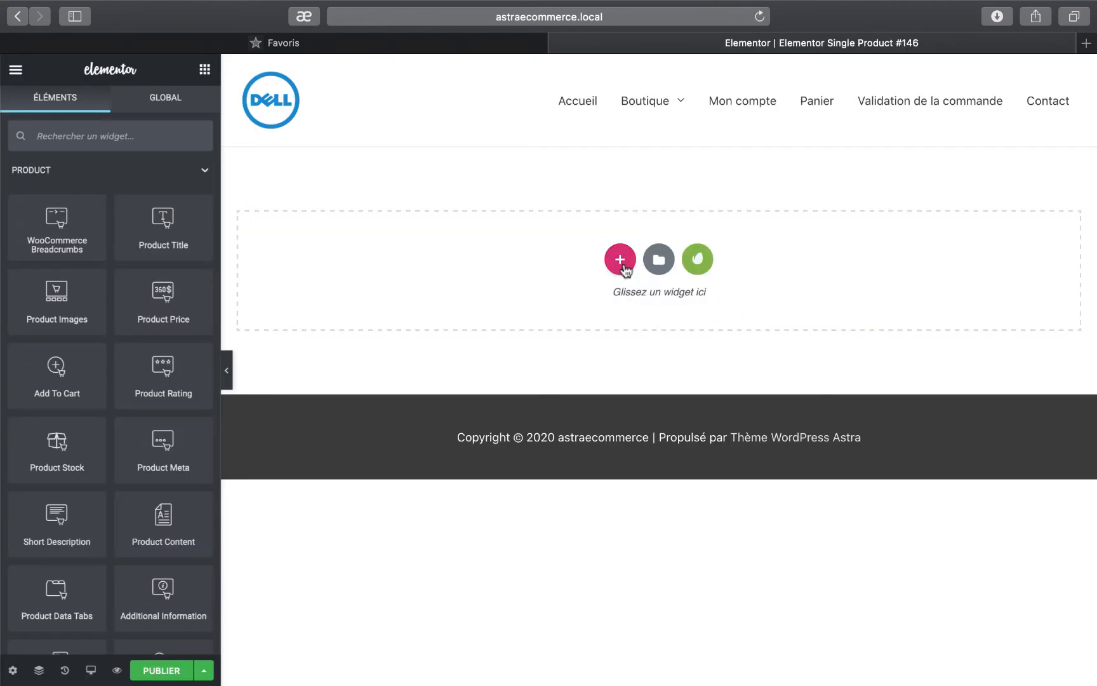
# Add a section with two equal columns to the product template and place the Product Images widget in its left column
pyautogui.click(622, 257)
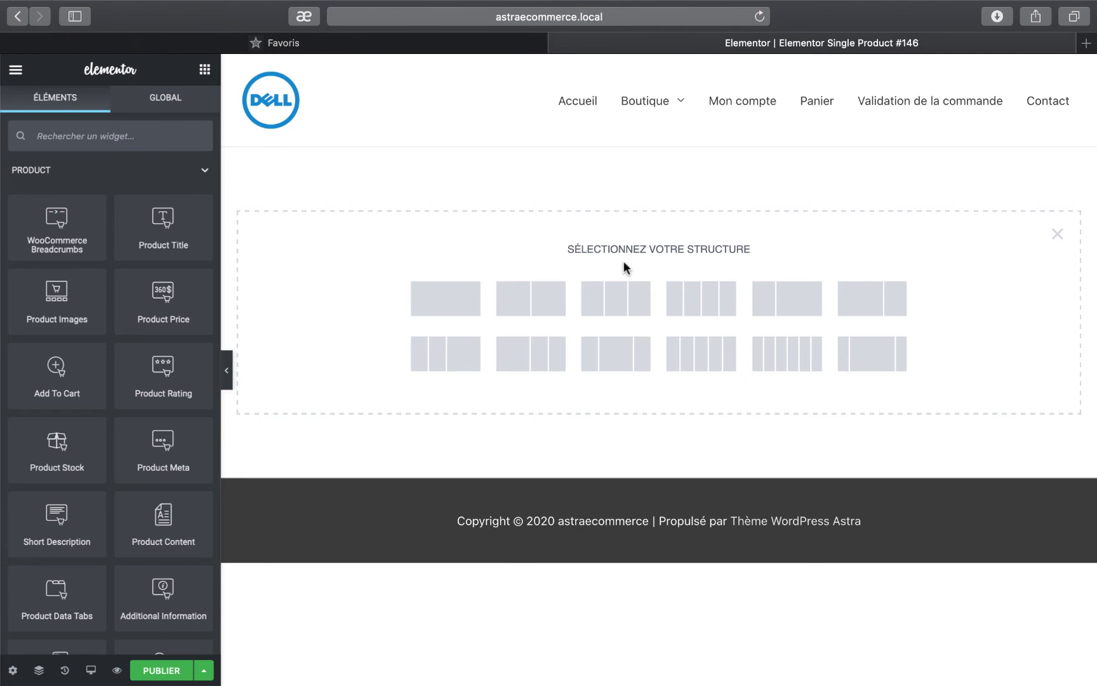
pyautogui.click(532, 297)
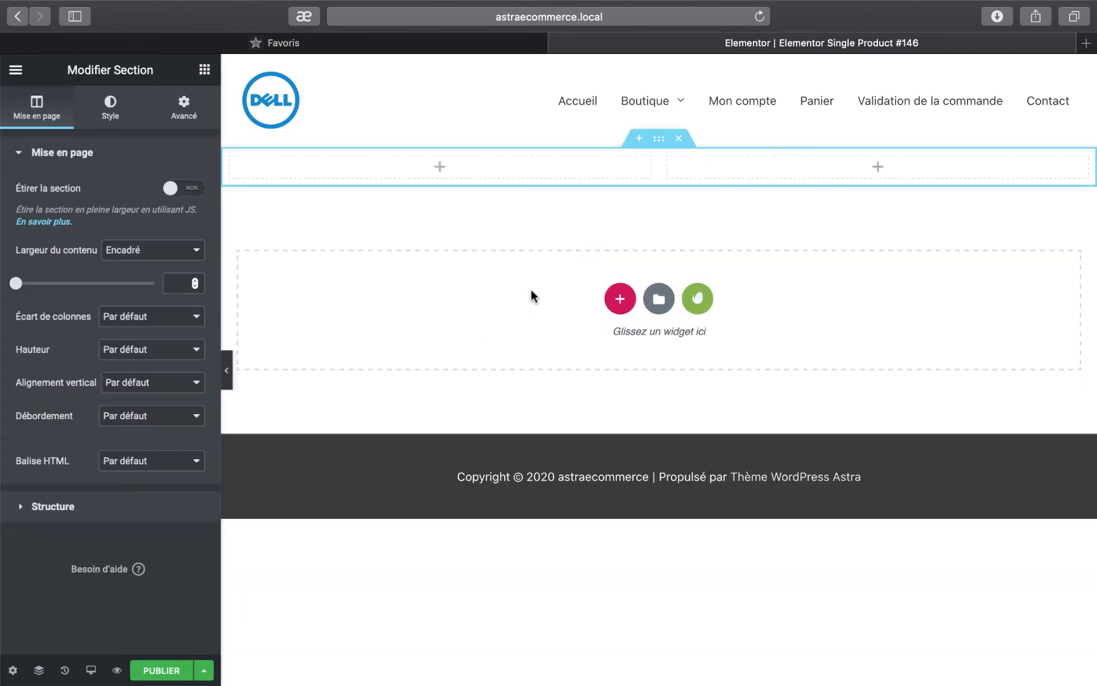
pyautogui.click(204, 70)
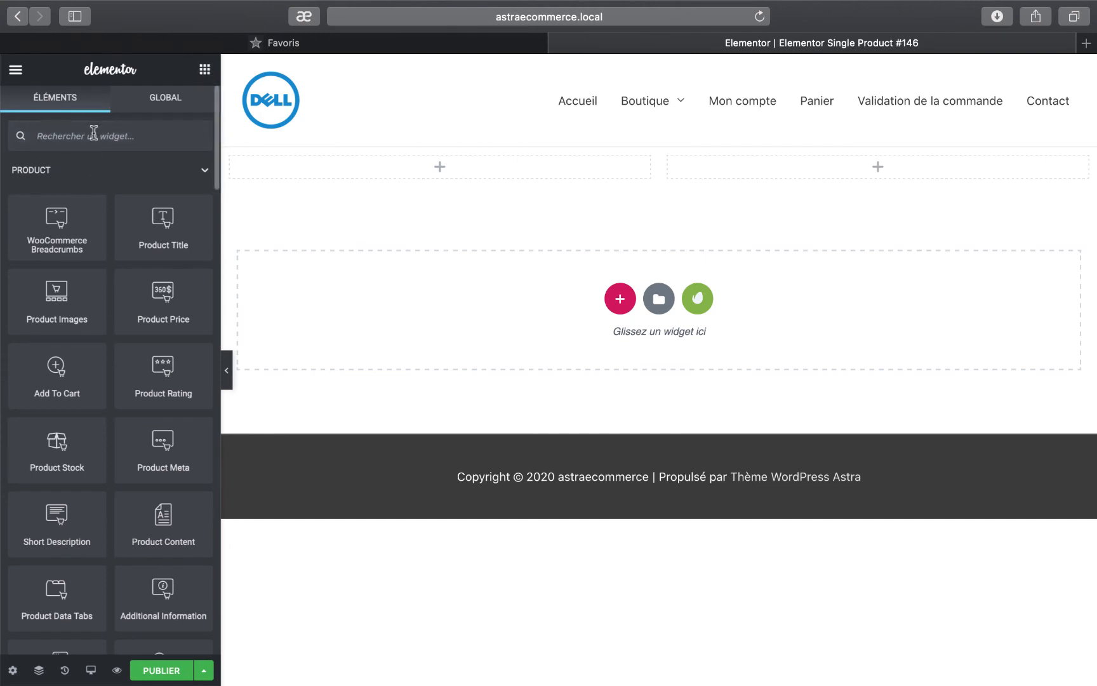
pyautogui.write('product')
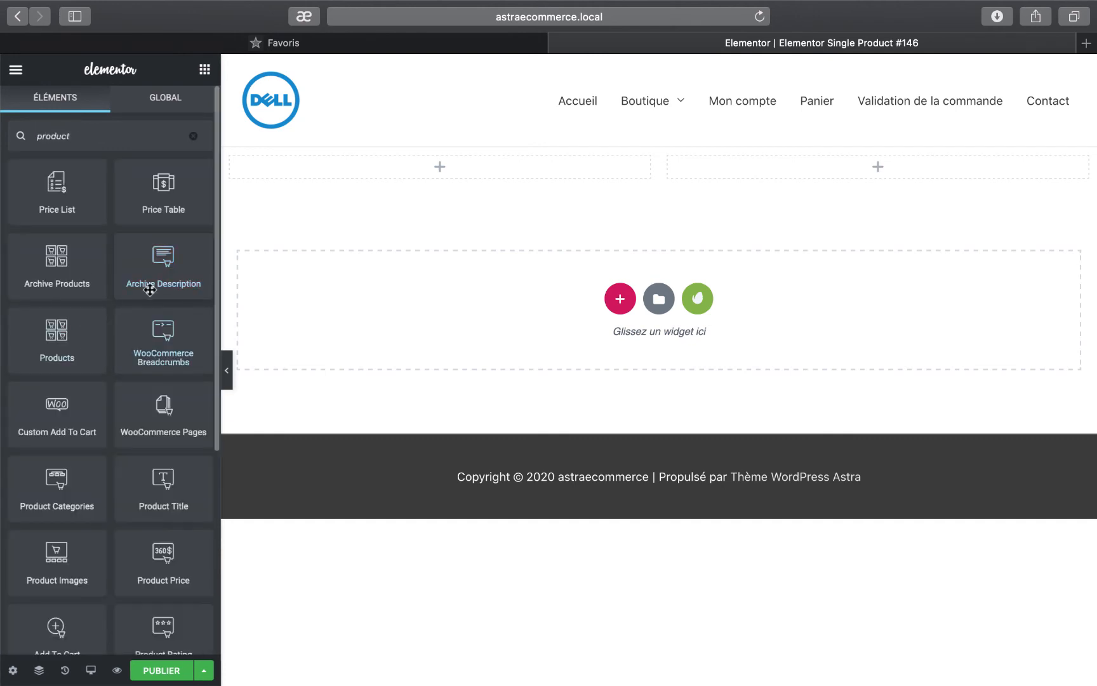
pyautogui.scroll(-2, 106, 488)
pyautogui.scroll(2, 105, 487)
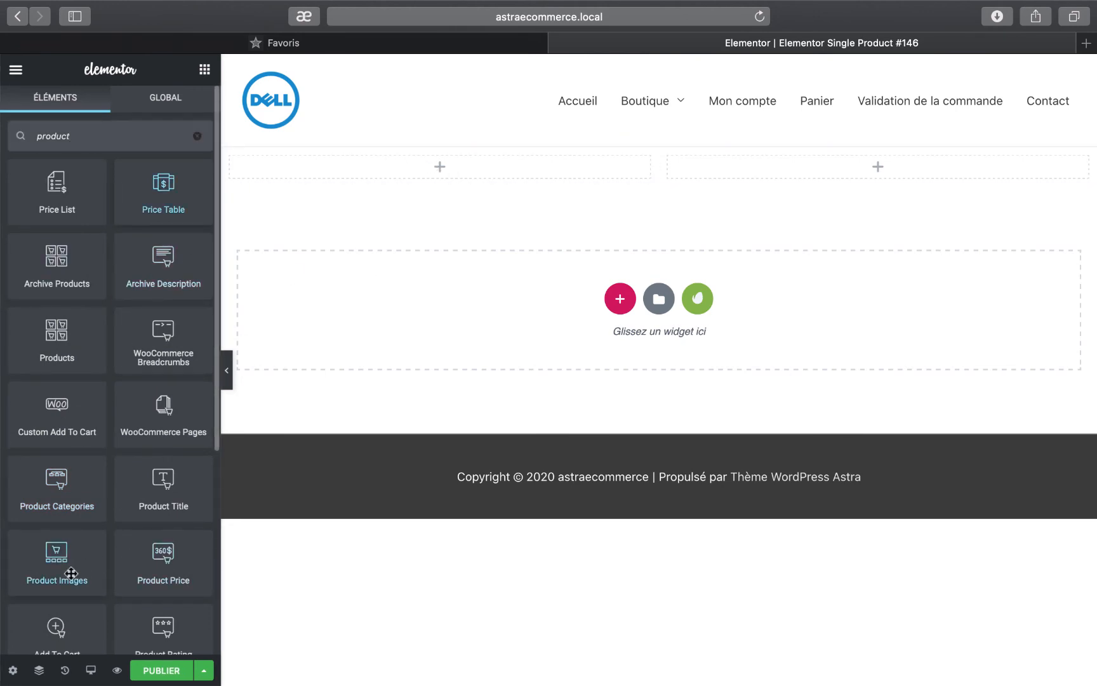
pyautogui.moveTo(50, 573); pyautogui.dragTo(436, 157)
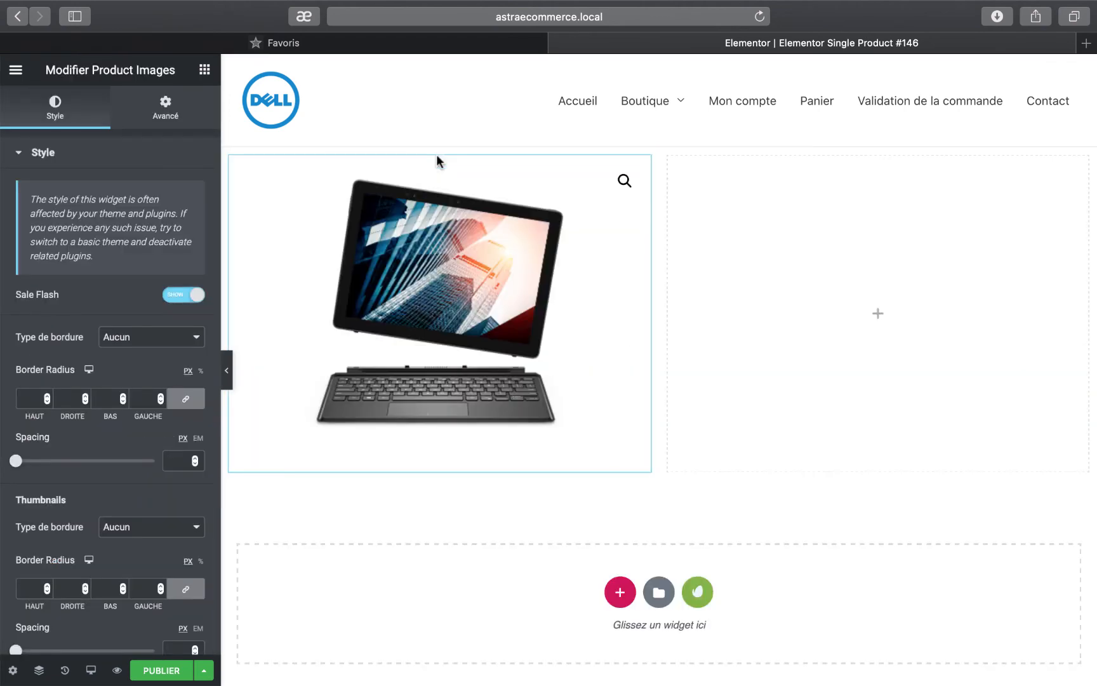
# Place the Product Title widget in the right column beside the product image and open its style settings
pyautogui.click(204, 70)
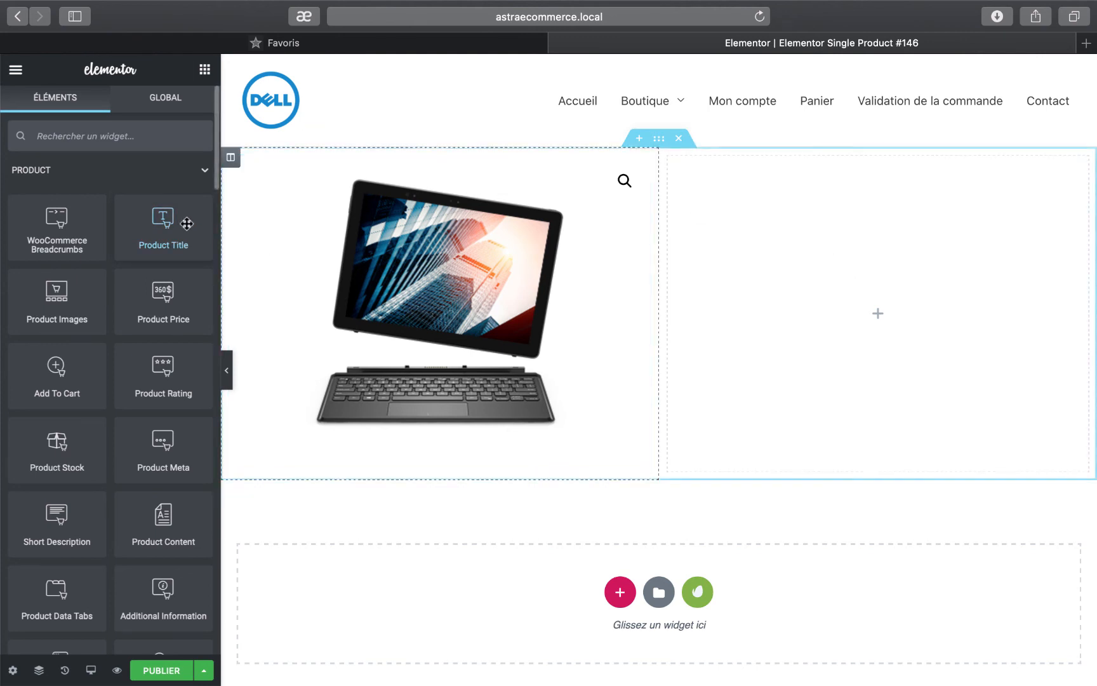
pyautogui.moveTo(151, 224); pyautogui.dragTo(708, 170)
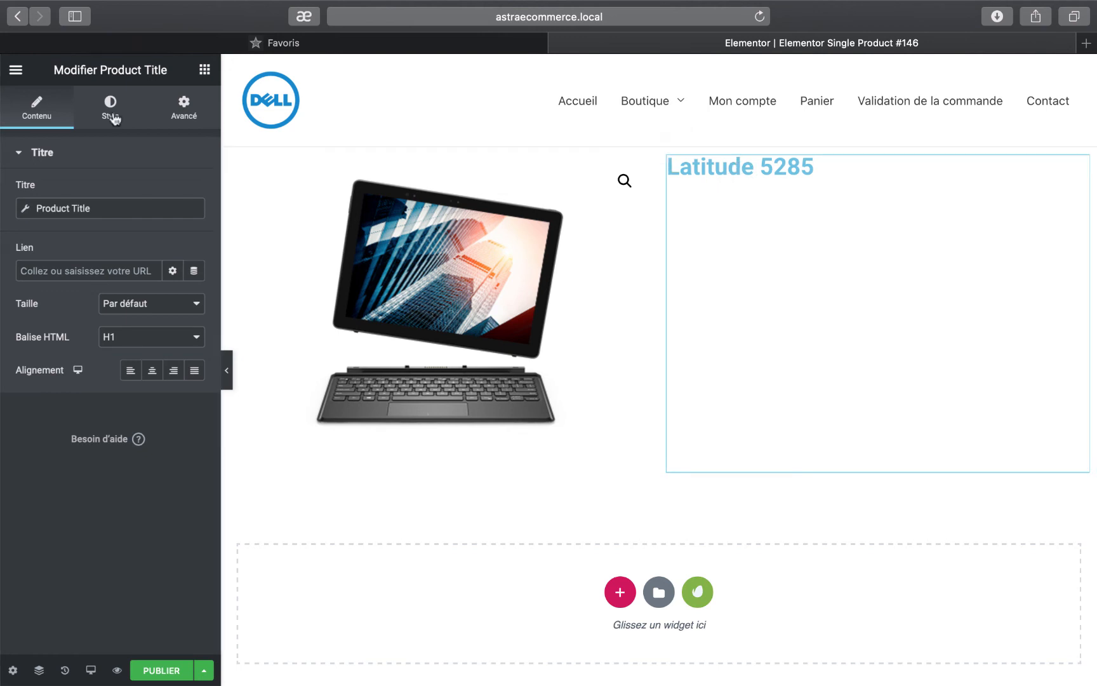
pyautogui.click(113, 118)
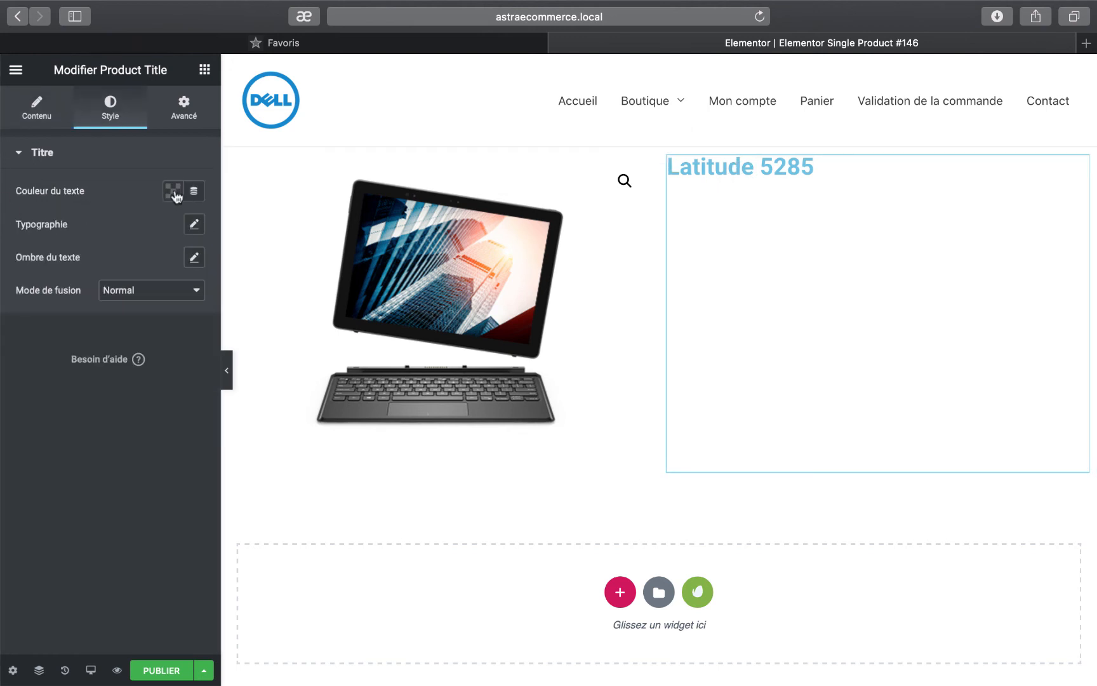
# Change the product title's text color to dark navy blue
pyautogui.click(173, 192)
pyautogui.click(221, 232)
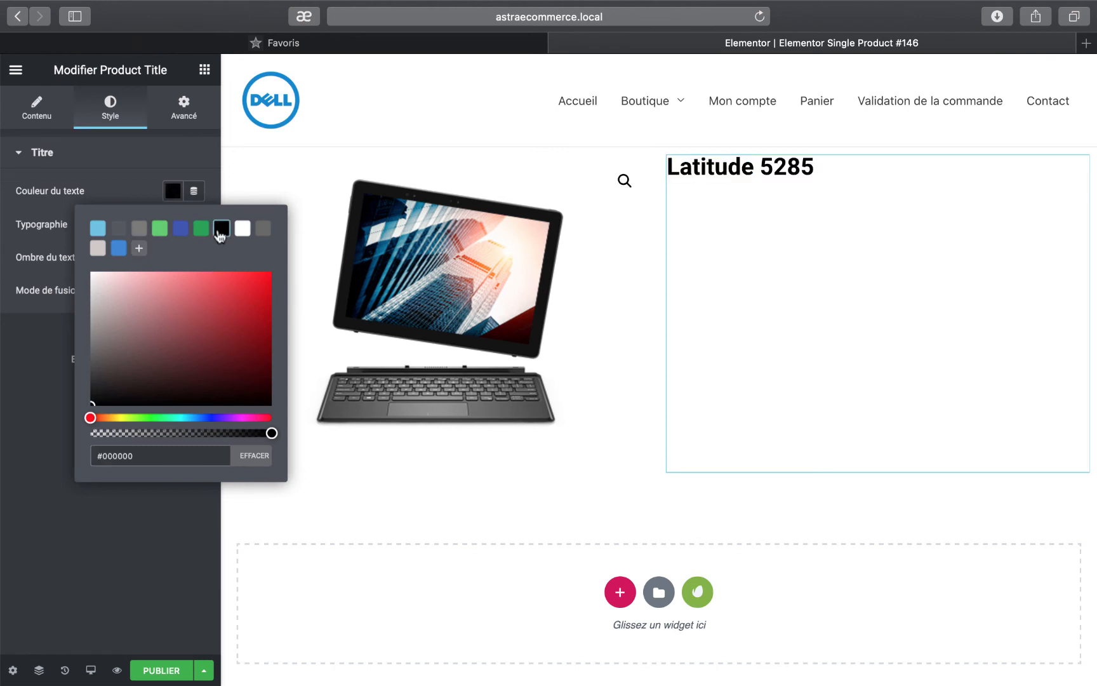
pyautogui.click(127, 170)
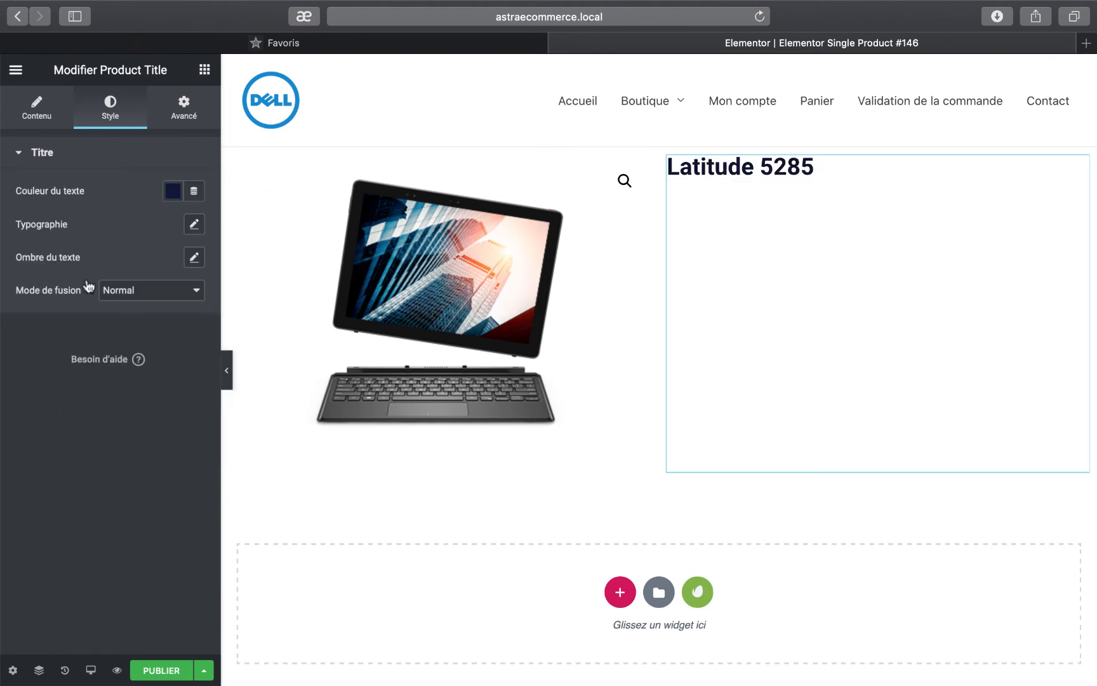
# Set the product title's typography to Montserrat with a size of about 3 em and a weight of 600
pyautogui.click(194, 225)
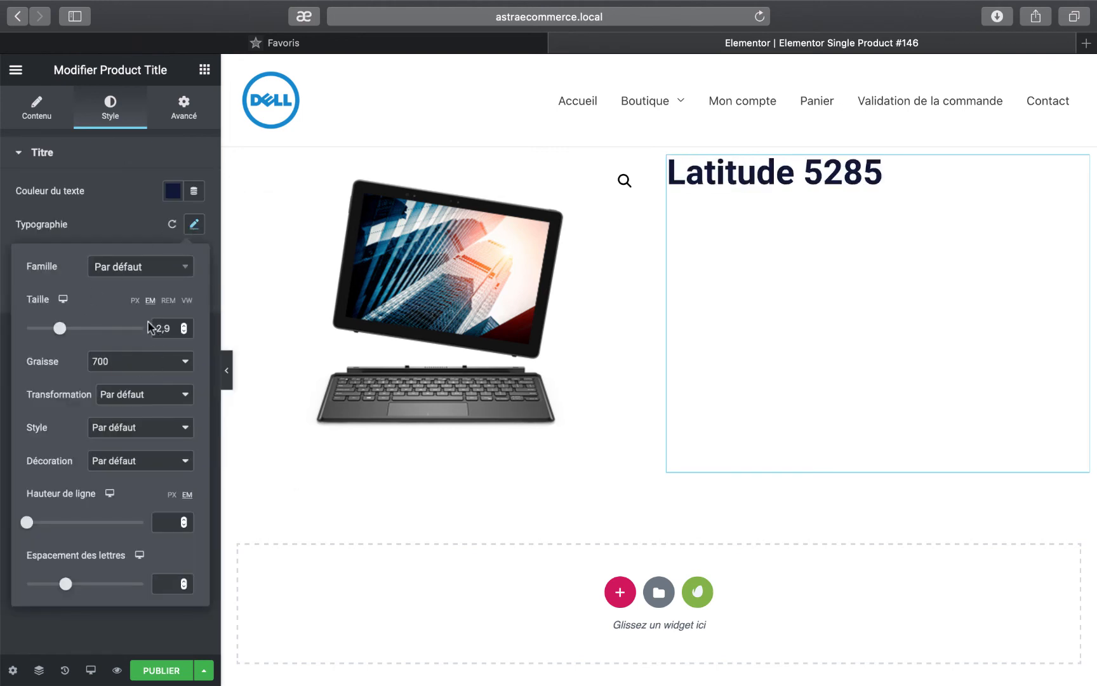
pyautogui.moveTo(57, 331); pyautogui.dragTo(62, 329)
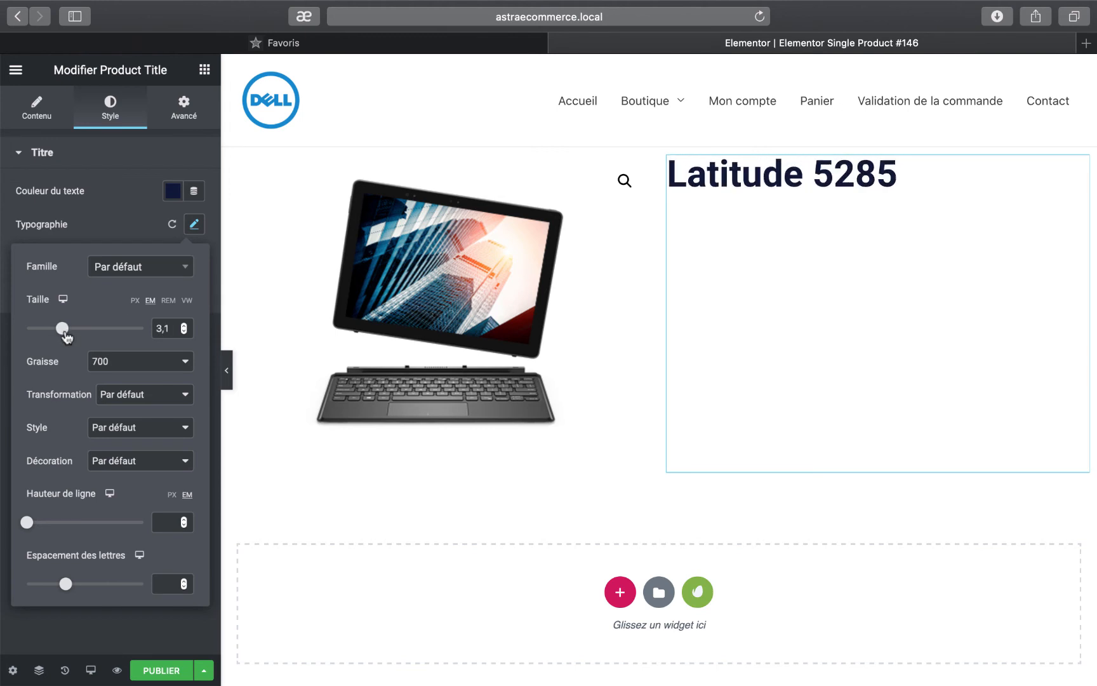
pyautogui.click(134, 267)
pyautogui.write('mon')
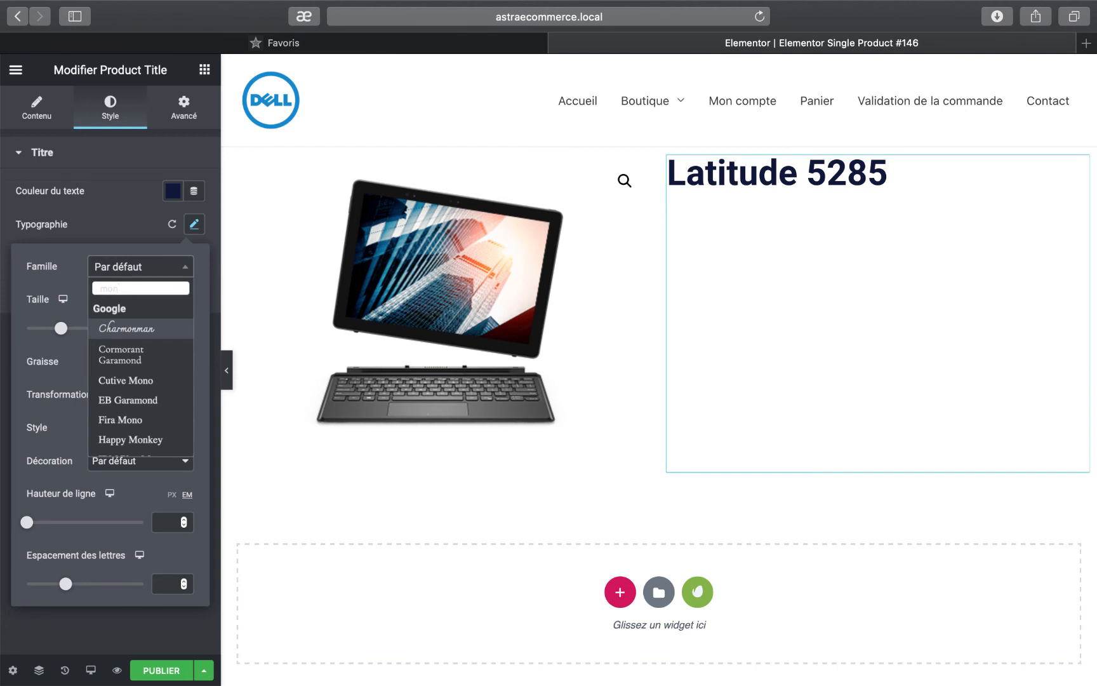
pyautogui.write('t')
pyautogui.click(115, 368)
pyautogui.click(135, 361)
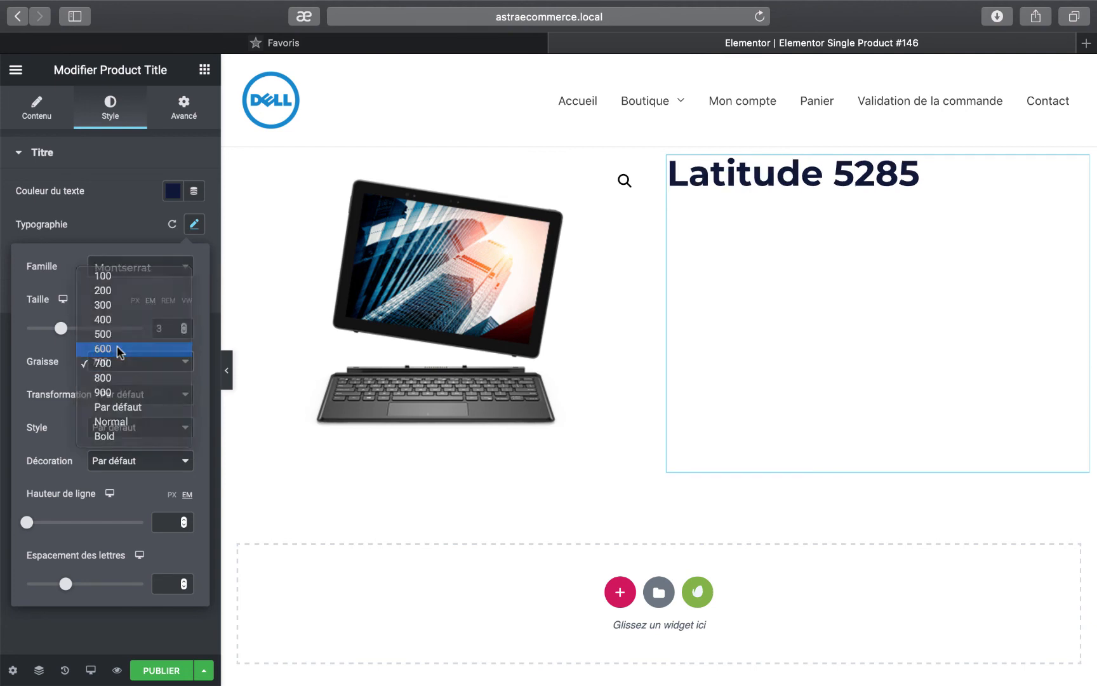
pyautogui.click(118, 349)
pyautogui.click(47, 389)
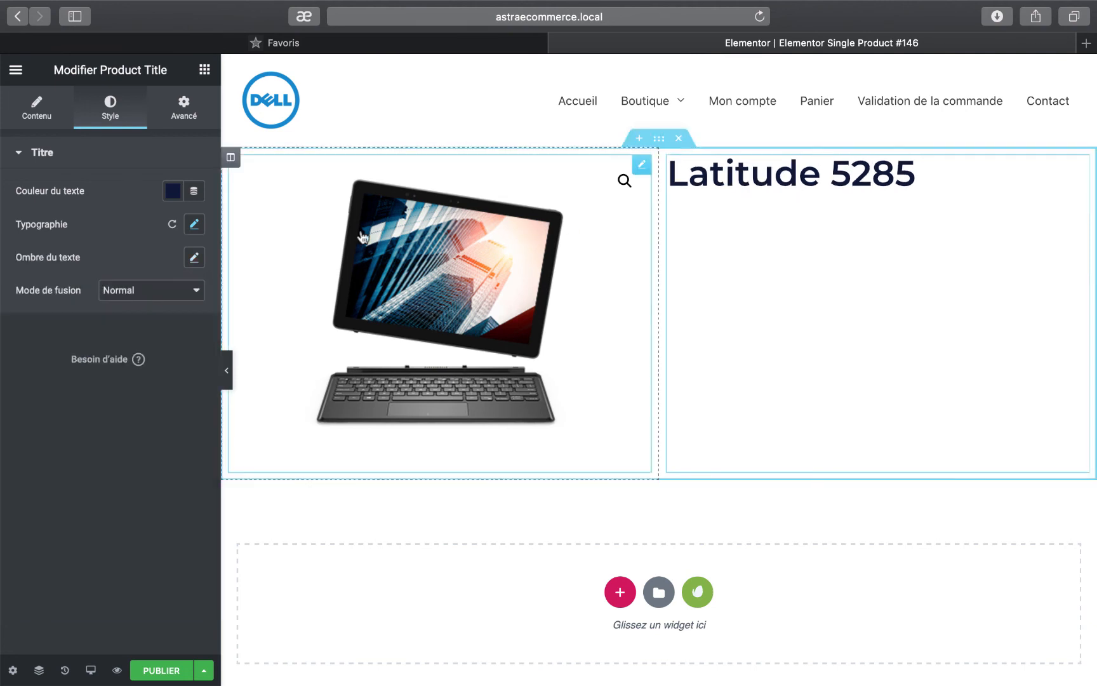
# Stack the Short Description, Product Price and Add To Cart widgets under the product title in the right column
pyautogui.click(205, 69)
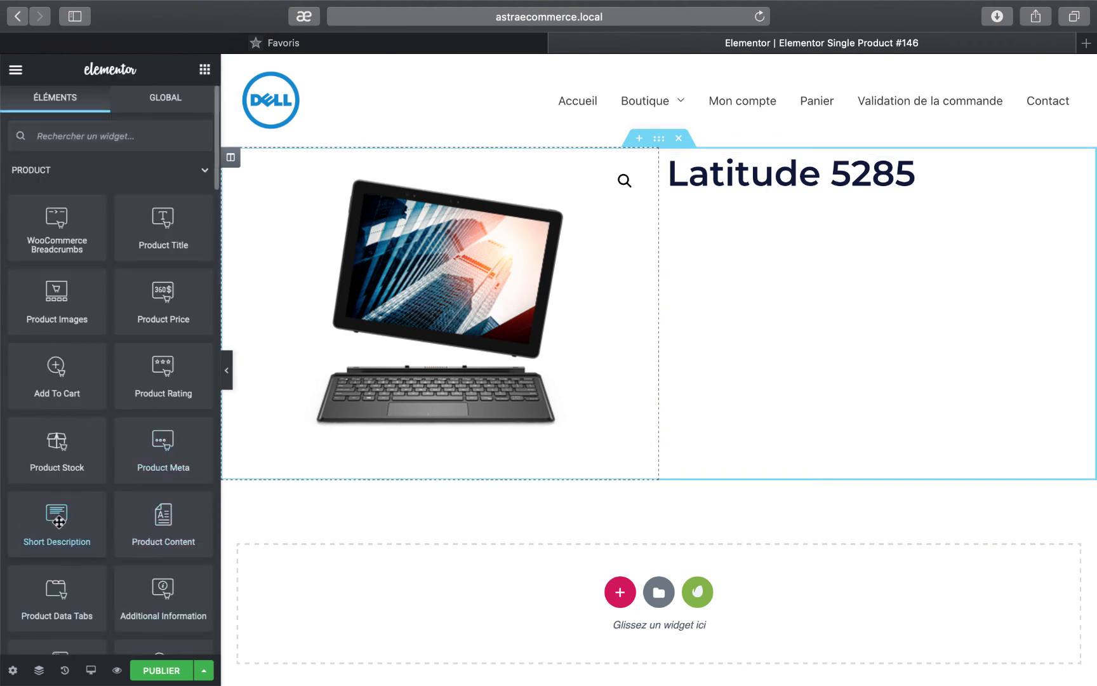
pyautogui.moveTo(76, 530); pyautogui.dragTo(782, 196)
pyautogui.moveTo(1081, 210); pyautogui.dragTo(1060, 167)
pyautogui.click(205, 70)
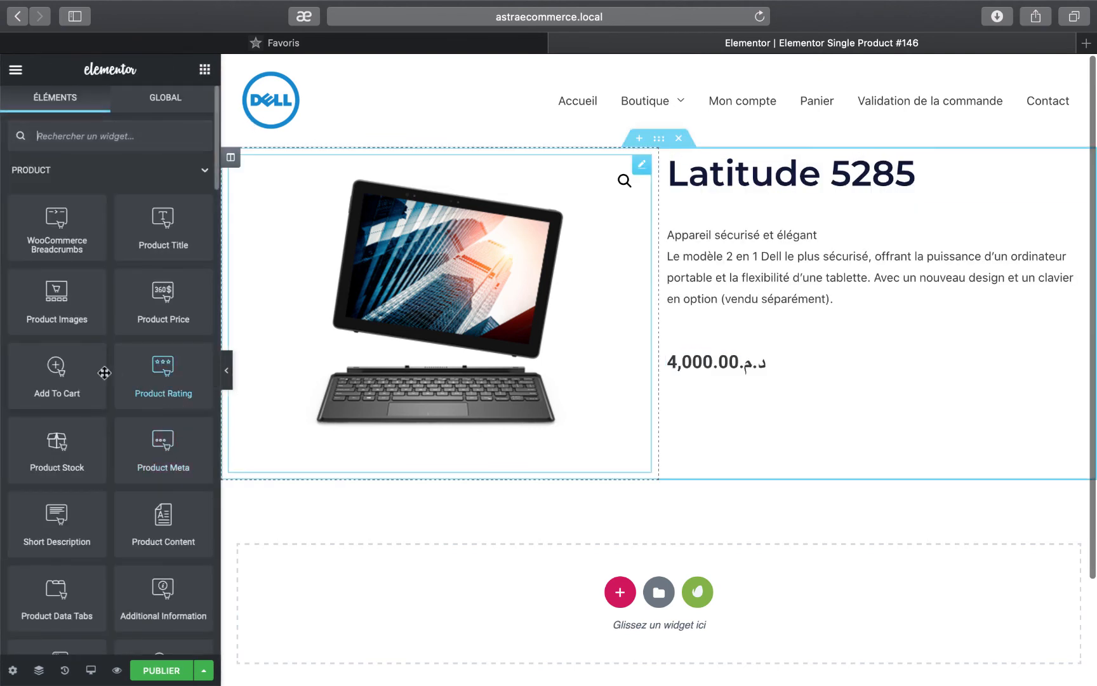
pyautogui.moveTo(99, 371); pyautogui.dragTo(724, 372)
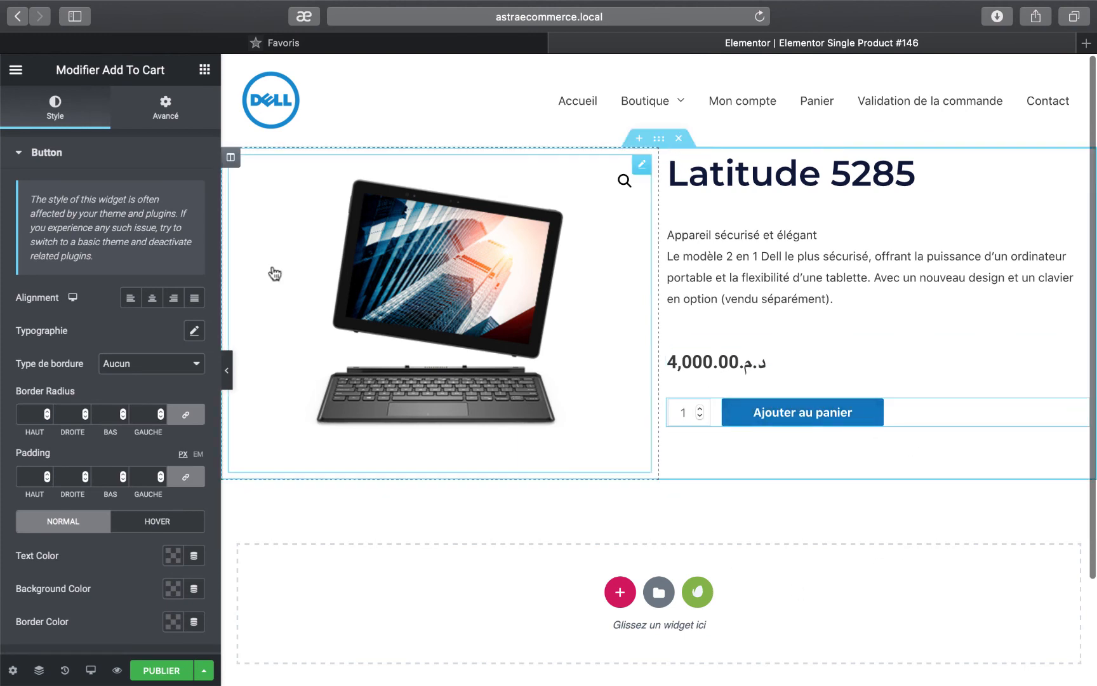
# Give the Add To Cart button an orange background color in its normal state
pyautogui.scroll(-3, 61, 188)
pyautogui.click(172, 469)
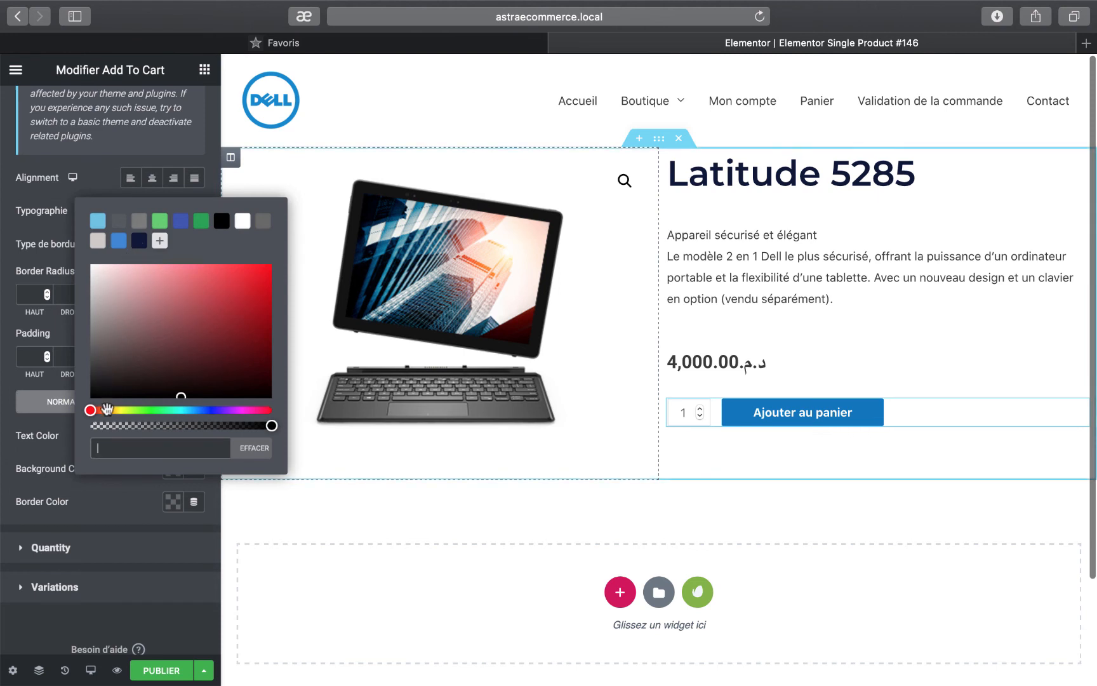
pyautogui.write('#FF7C02')
pyautogui.click(238, 267)
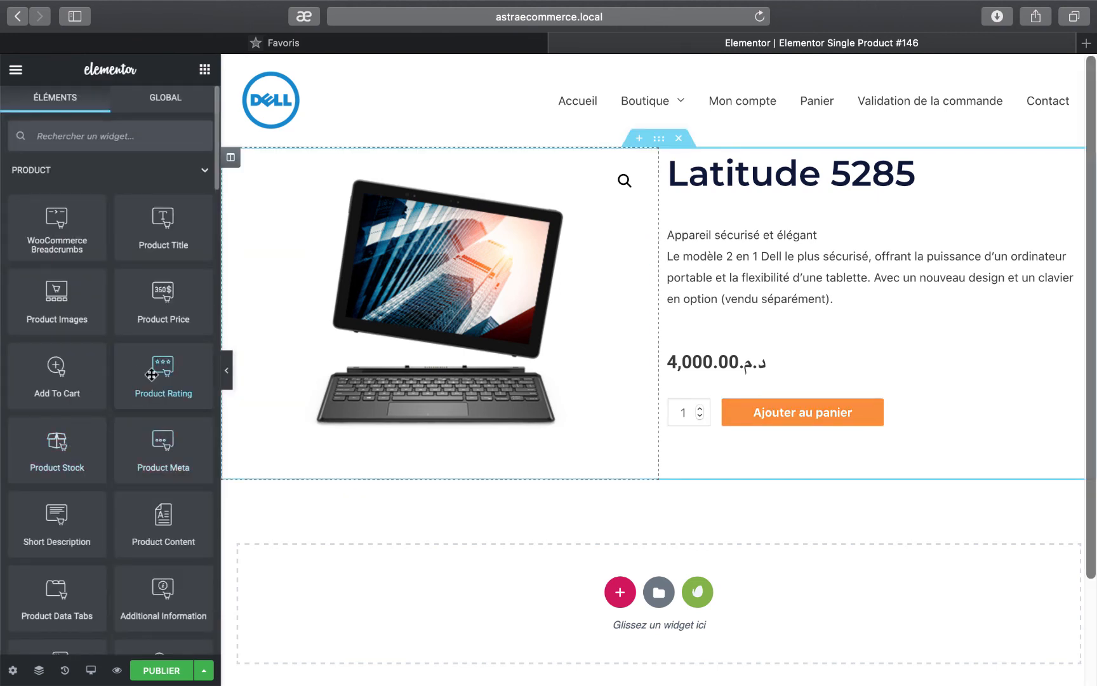
# Place the Product Rating widget directly under the title and a Share Buttons widget below the Add To Cart button
pyautogui.moveTo(152, 374); pyautogui.dragTo(718, 210)
pyautogui.click(70, 136)
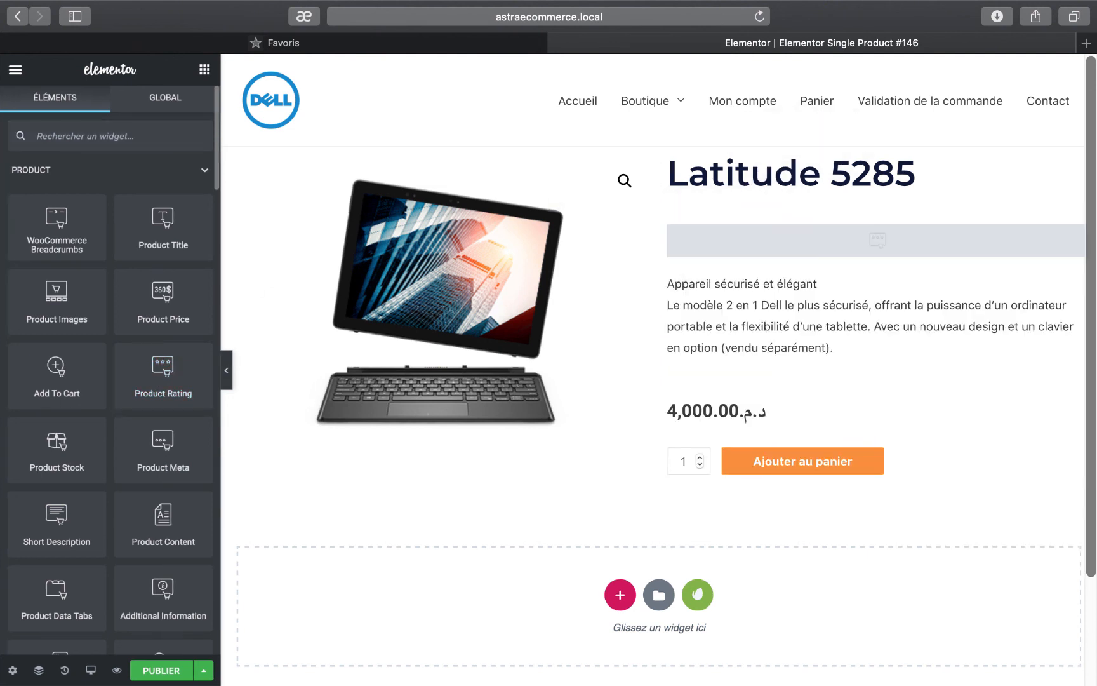
pyautogui.write('share')
pyautogui.moveTo(56, 185); pyautogui.dragTo(718, 500)
# Show the share buttons as circular icons only with a button size of 0.6, and preview the layout without the editing panel
pyautogui.click(185, 377)
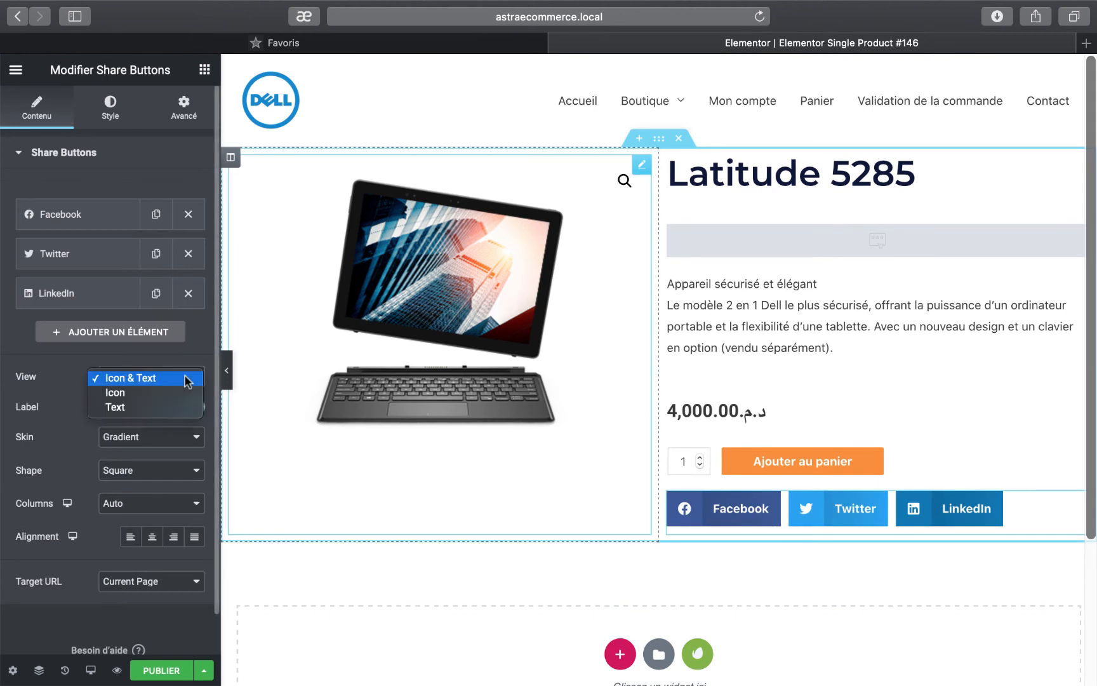
pyautogui.click(130, 393)
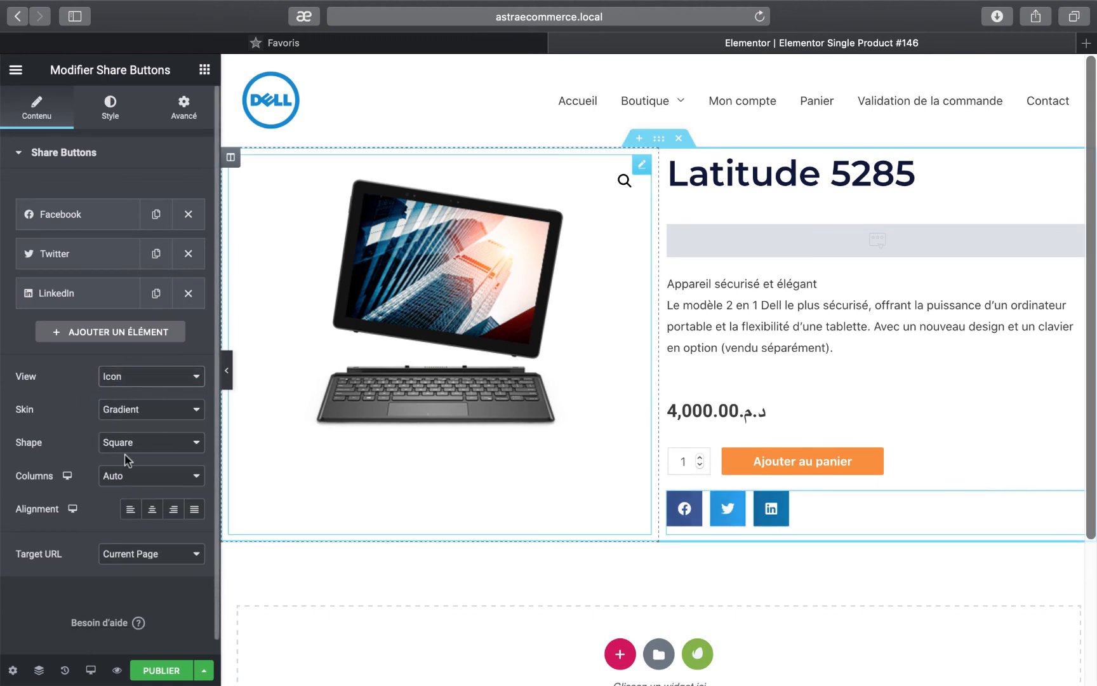
pyautogui.click(167, 446)
pyautogui.click(152, 474)
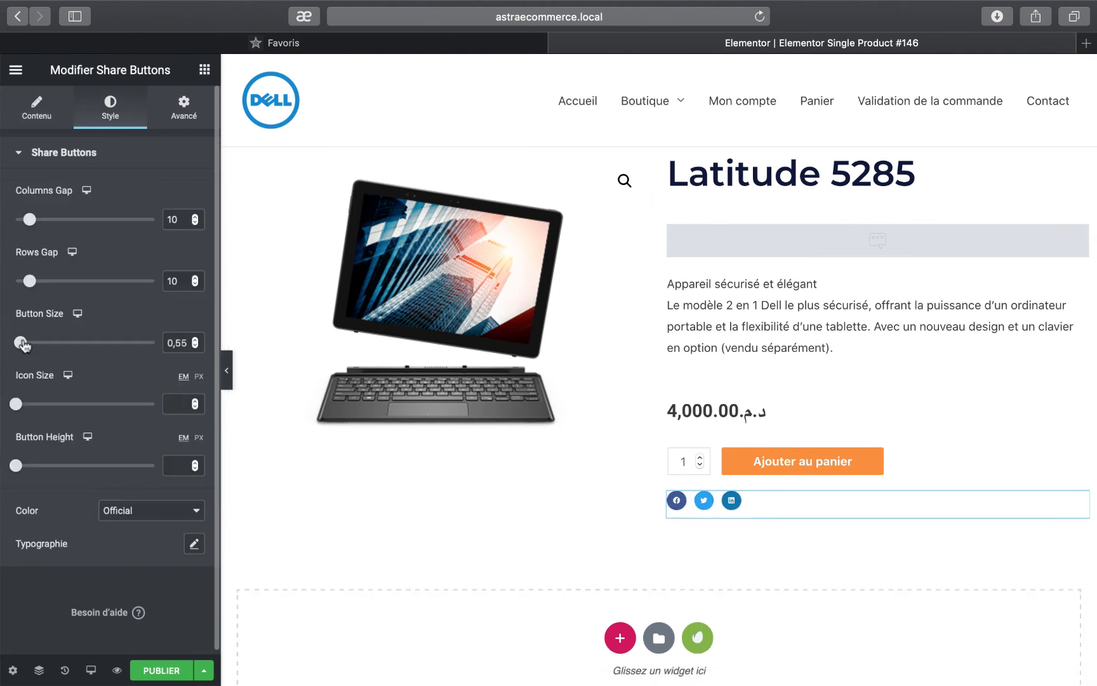
pyautogui.moveTo(22, 346); pyautogui.dragTo(24, 346)
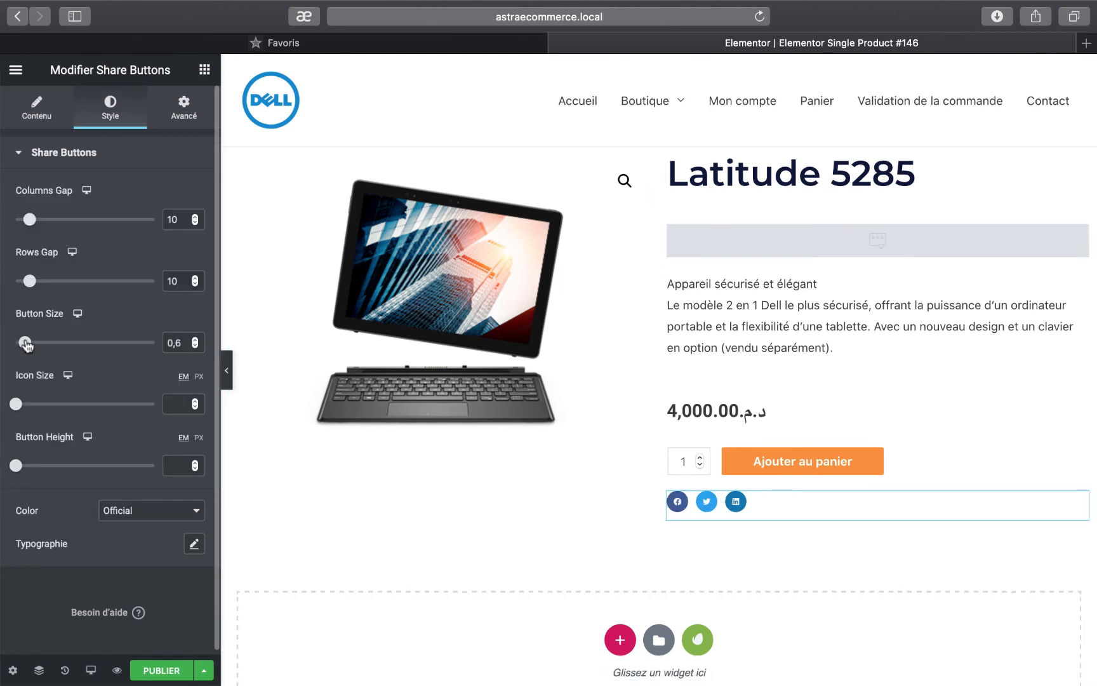
pyautogui.click(227, 370)
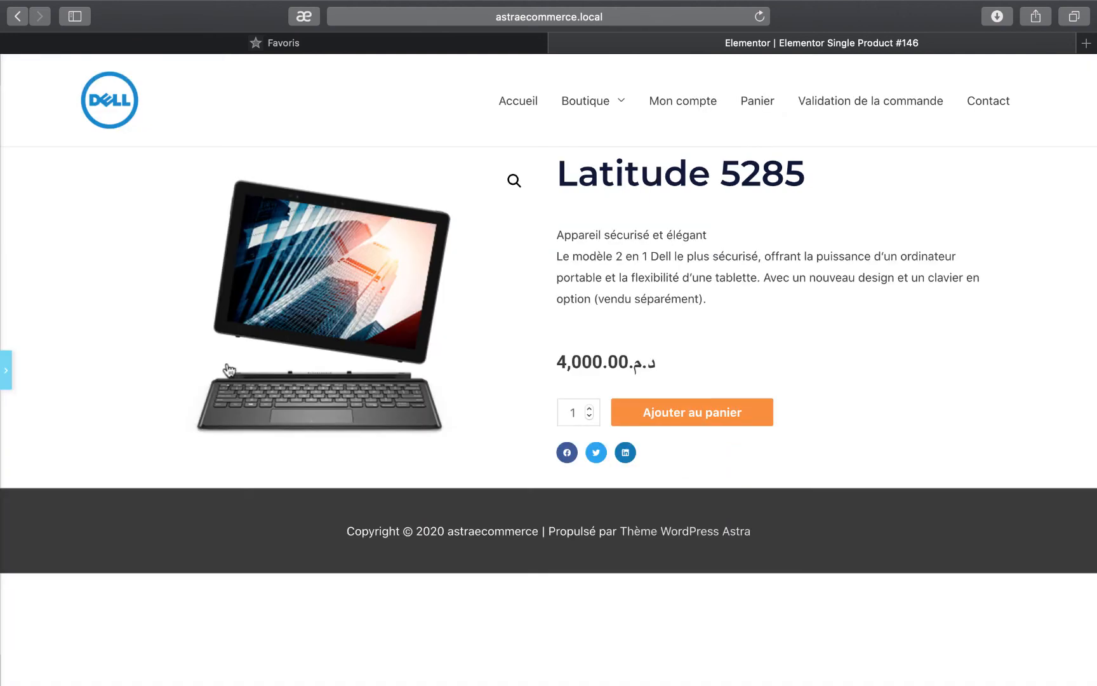
pyautogui.click(7, 372)
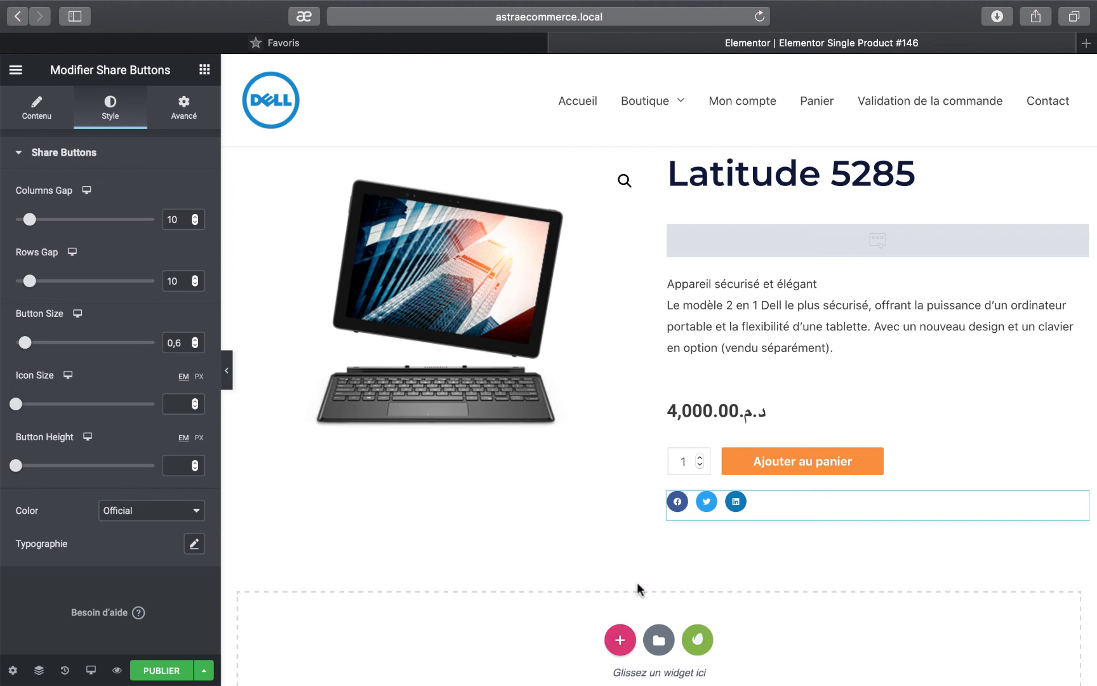
# Add a single-column section below the product section, place the Product Data Tabs widget in it and check each of its tabs
pyautogui.click(621, 639)
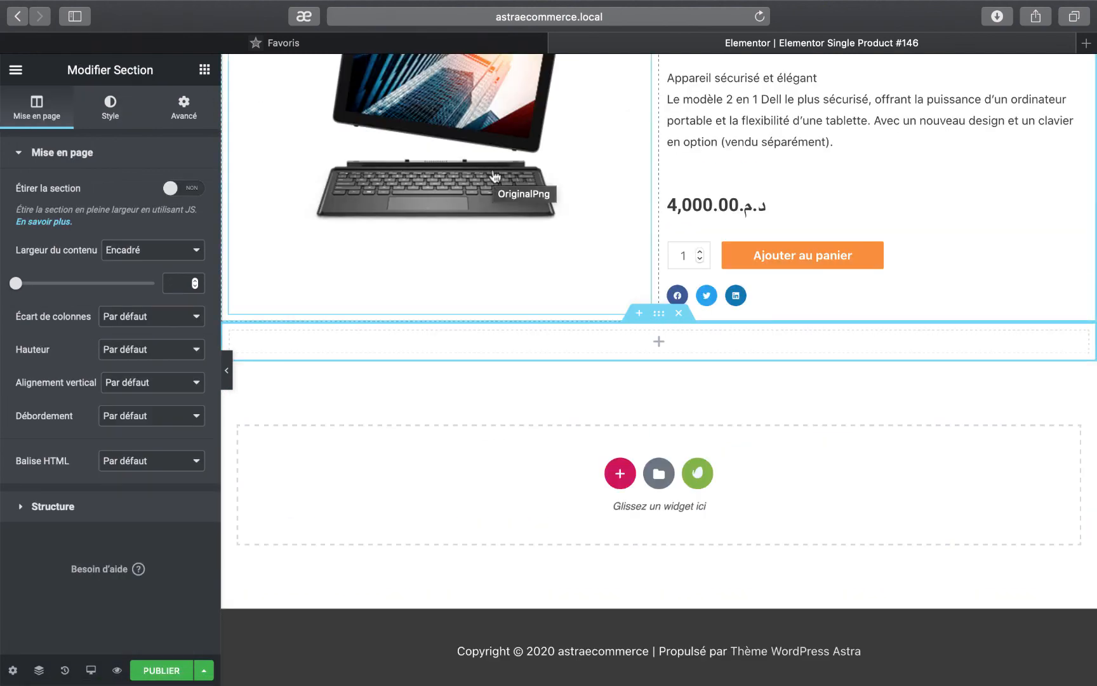
pyautogui.click(205, 70)
pyautogui.scroll(-2, 62, 548)
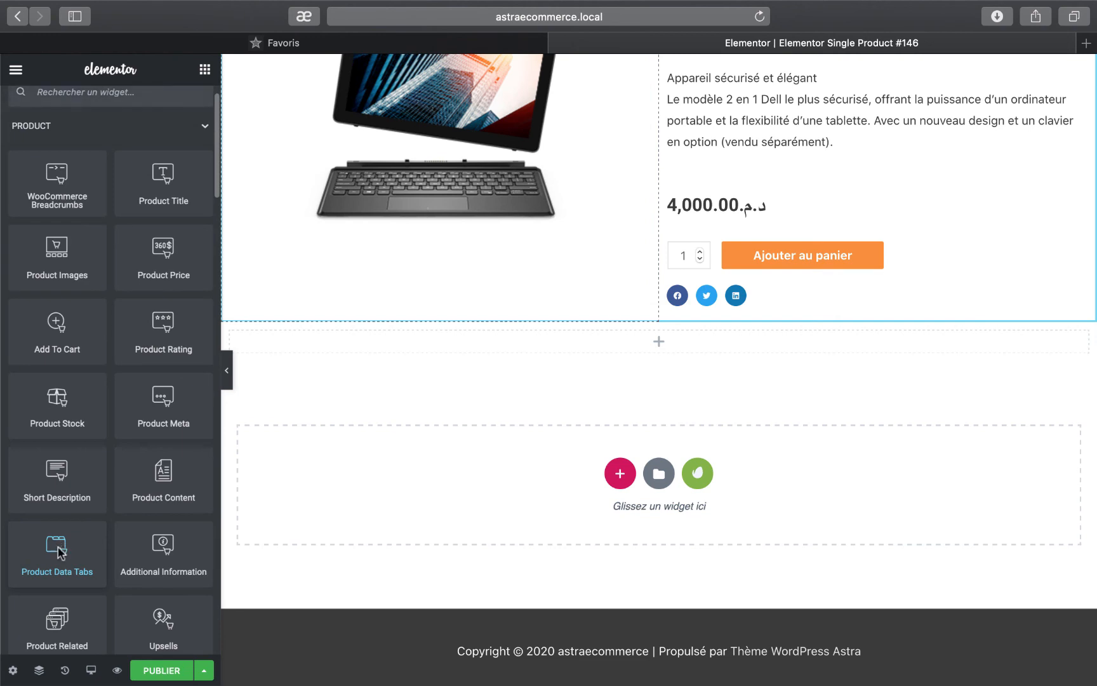
pyautogui.moveTo(59, 551); pyautogui.dragTo(624, 356)
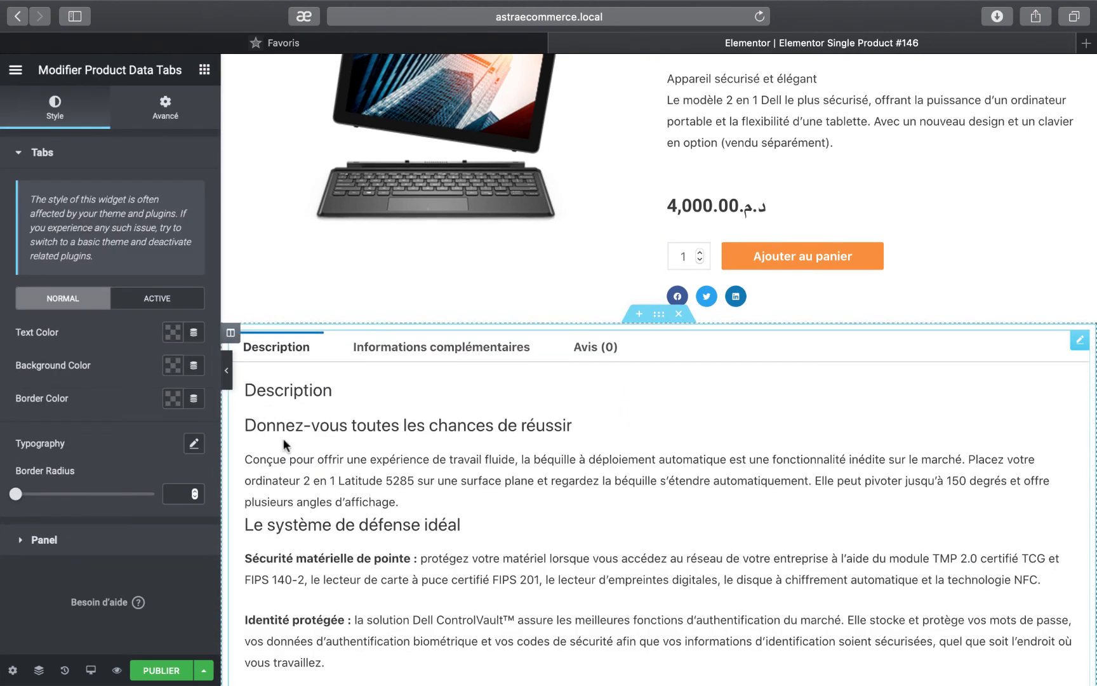
pyautogui.click(448, 347)
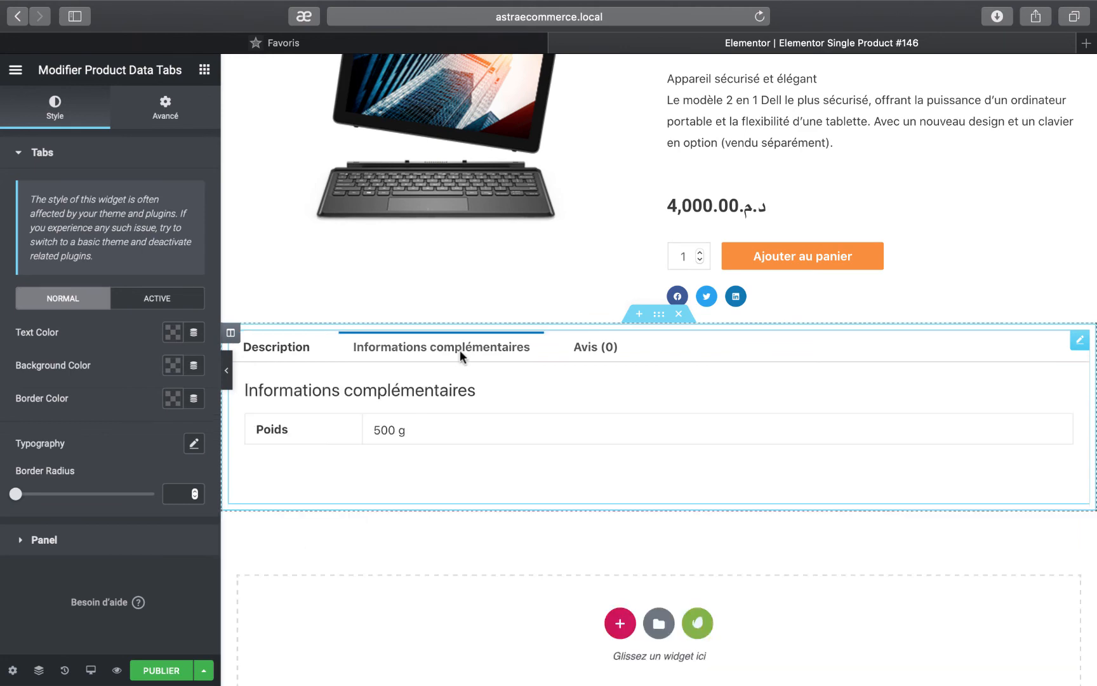
pyautogui.click(583, 346)
pyautogui.click(300, 350)
# Add another single-column section under the data tabs and place the Product Related widget in it
pyautogui.scroll(-6, 564, 479)
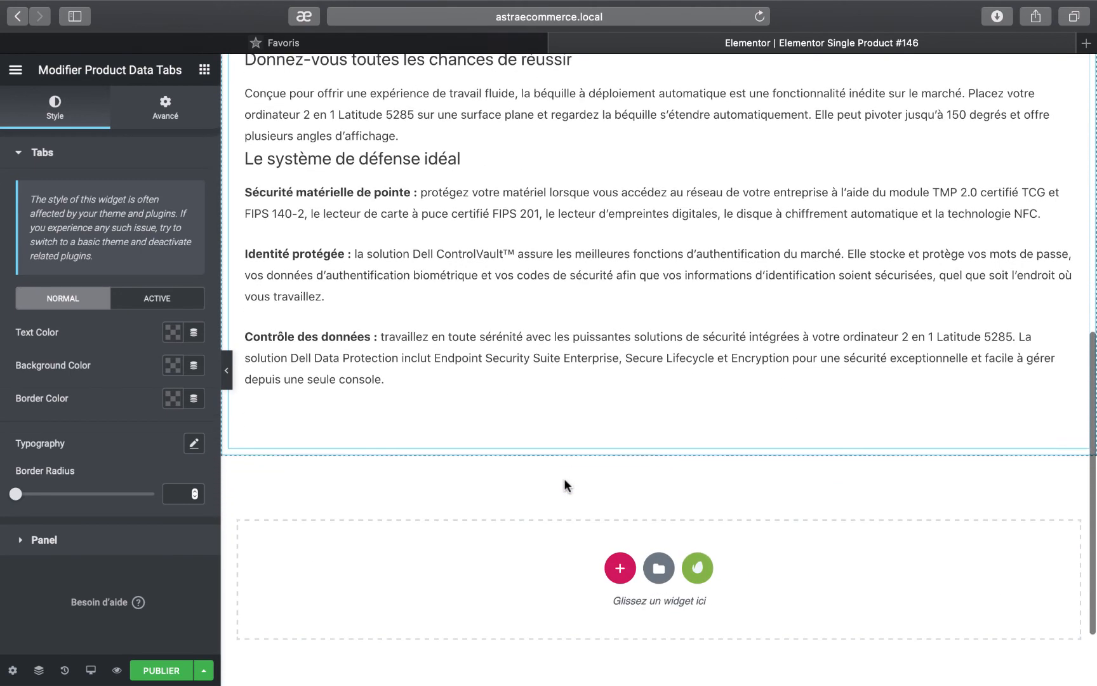
pyautogui.click(606, 569)
pyautogui.scroll(-3, 621, 570)
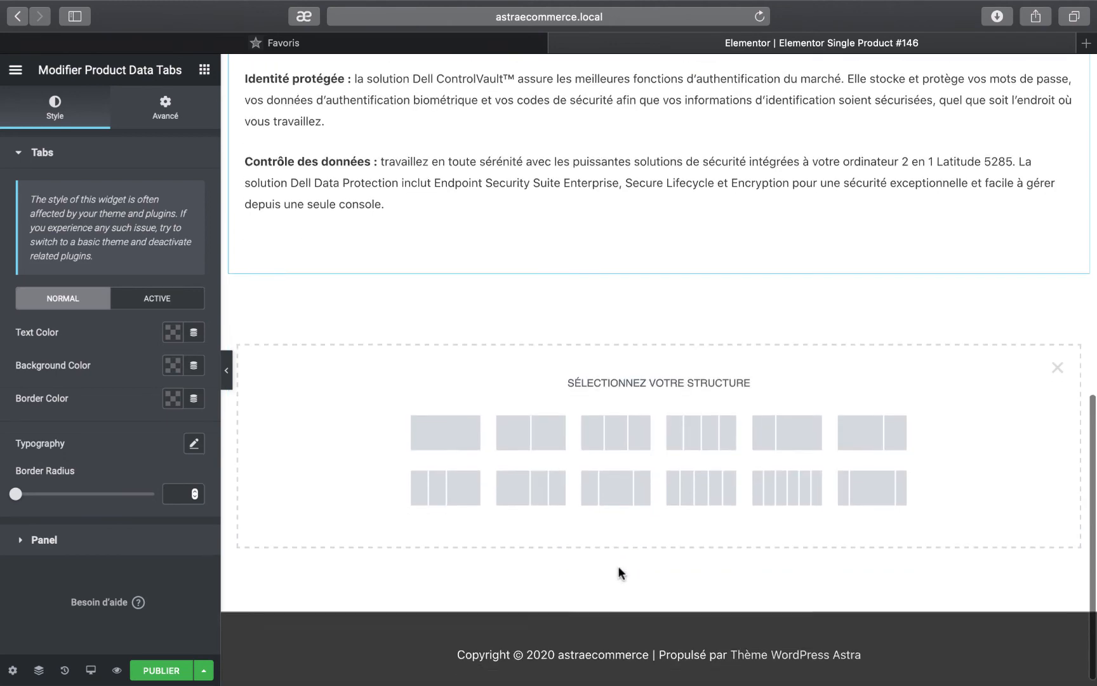
pyautogui.click(454, 438)
pyautogui.click(204, 69)
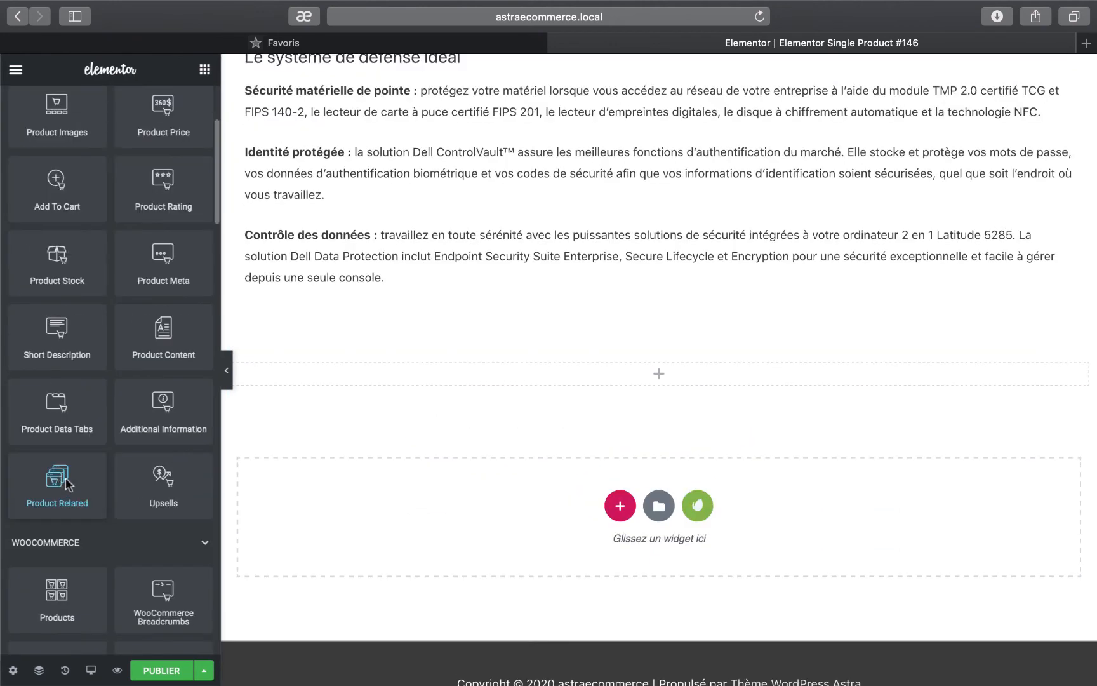
pyautogui.moveTo(57, 486); pyautogui.dragTo(600, 360)
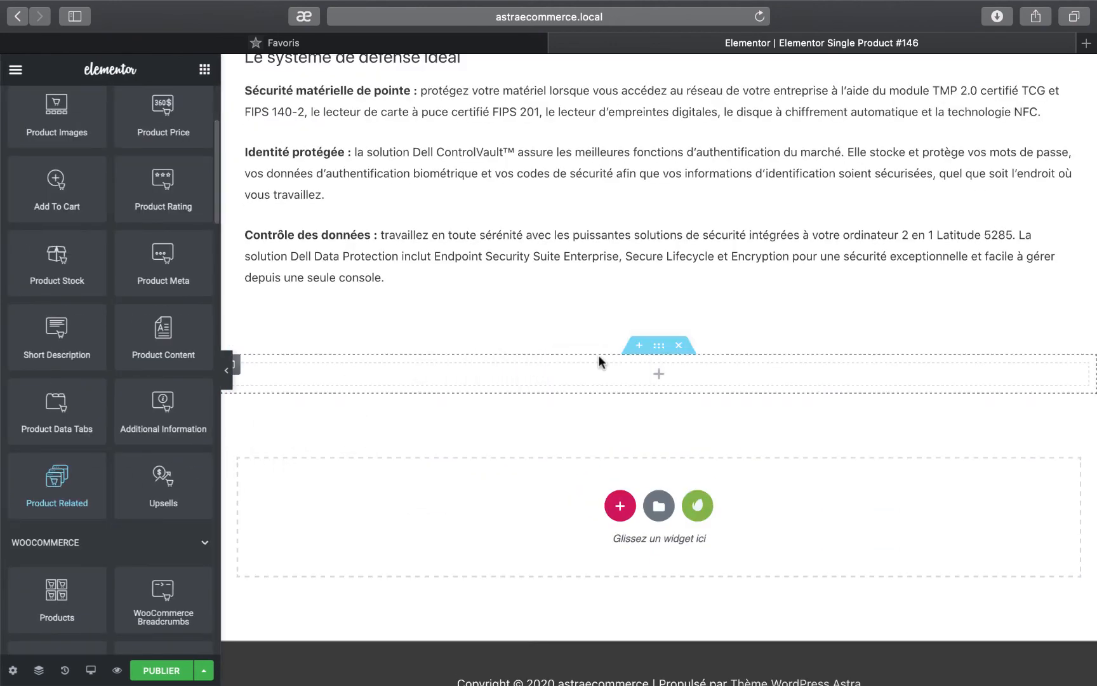
pyautogui.moveTo(77, 496); pyautogui.dragTo(705, 365)
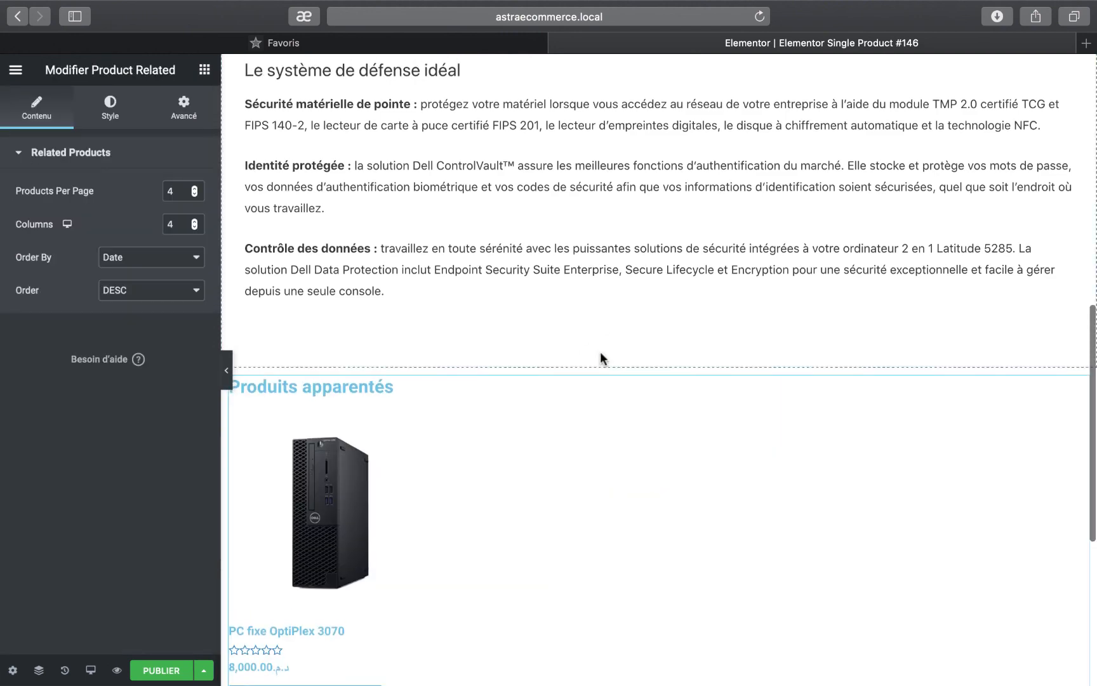
pyautogui.scroll(-3, 600, 352)
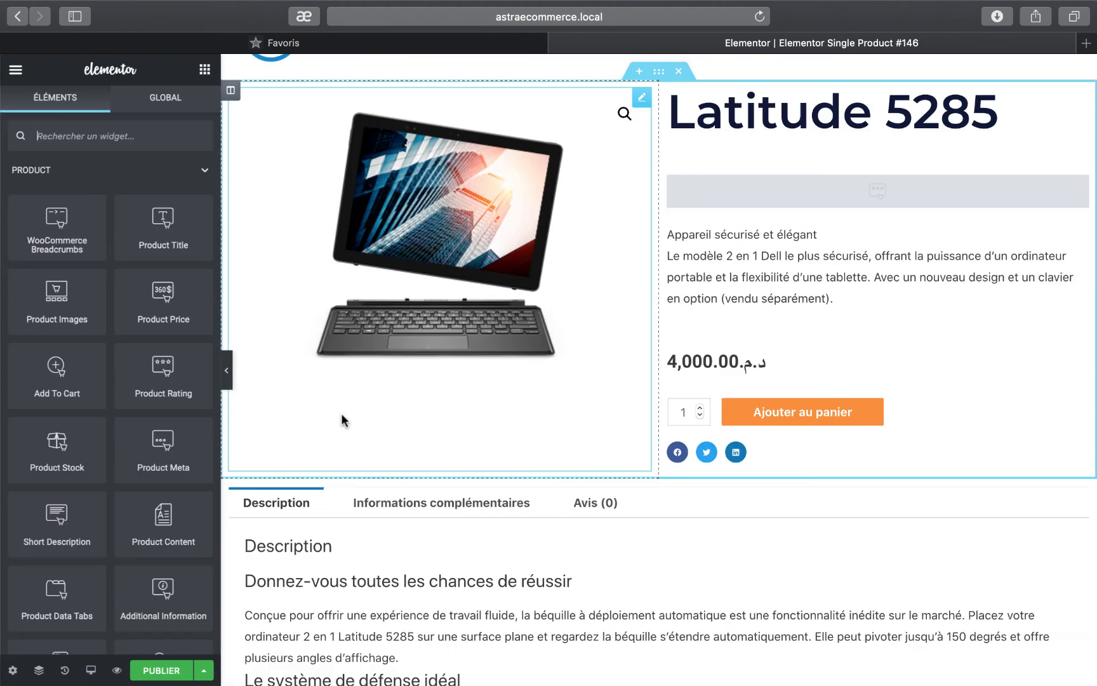
# Publish the single product template with a display condition that includes Produits
pyautogui.scroll(2, 343, 411)
pyautogui.scroll(-1, 346, 410)
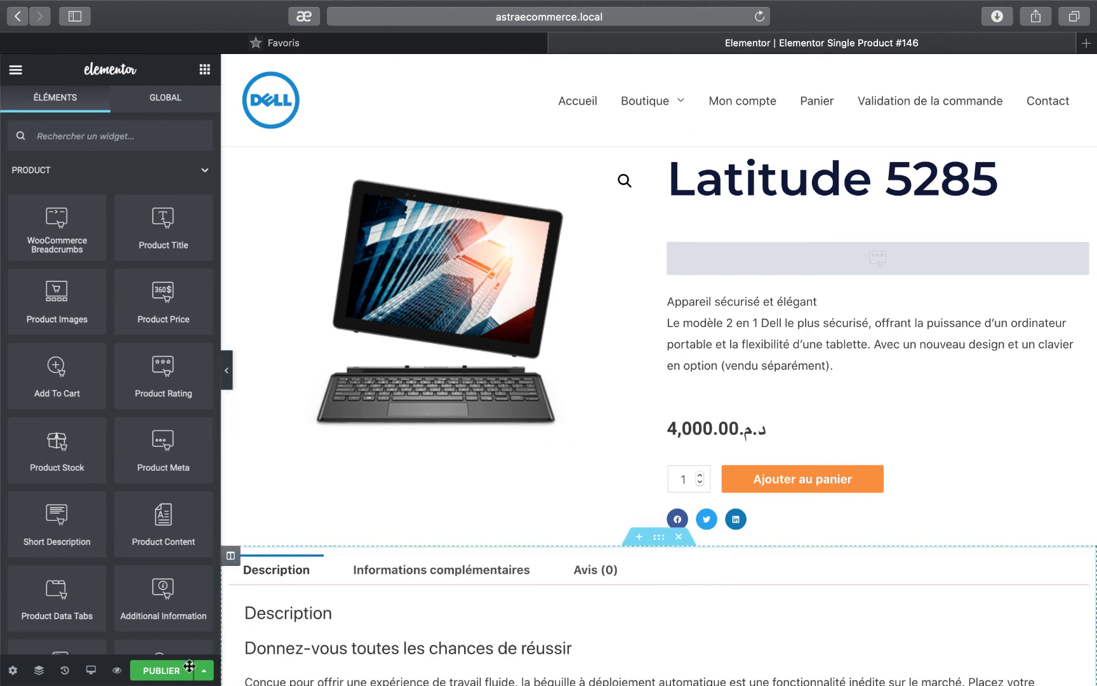
pyautogui.click(162, 672)
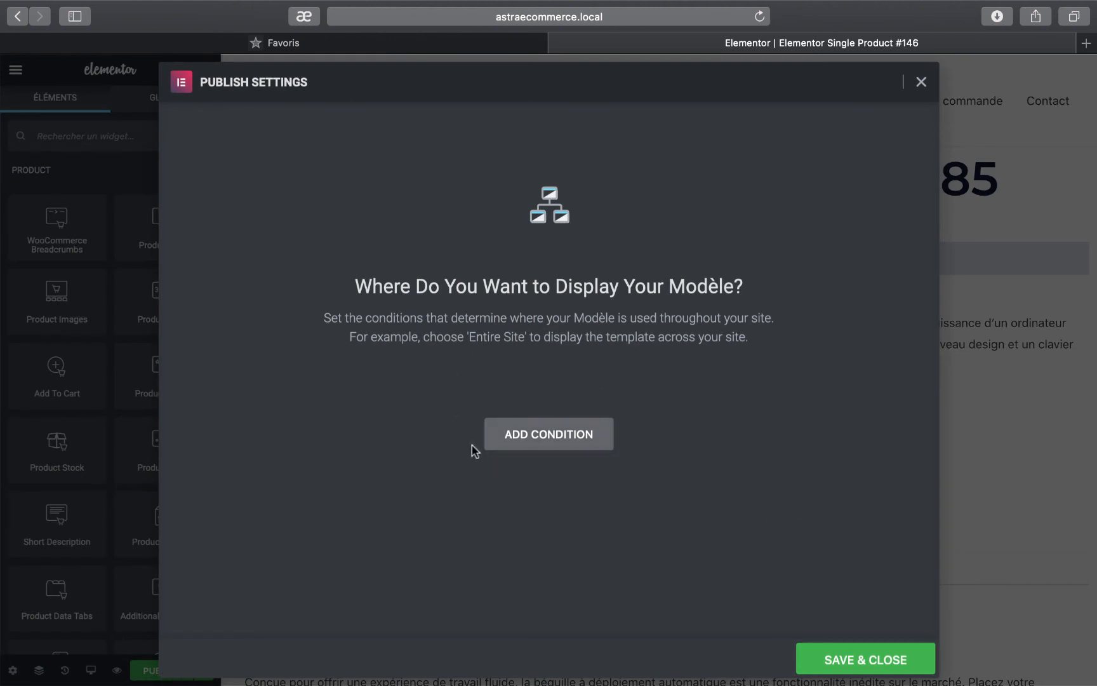
pyautogui.click(608, 449)
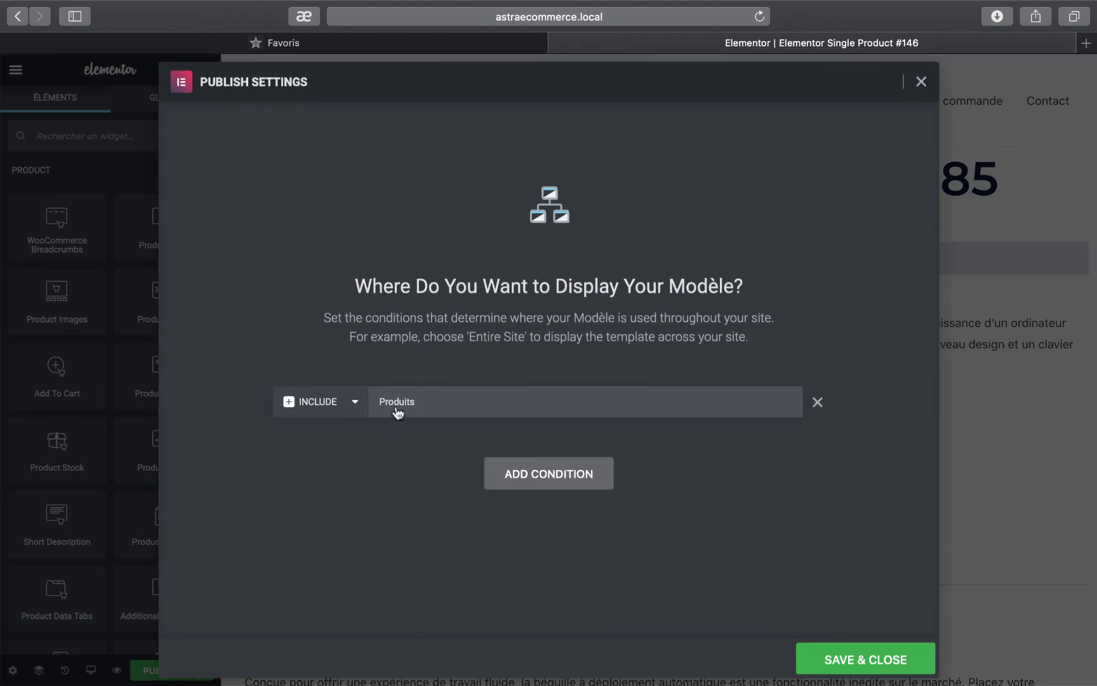
pyautogui.click(866, 658)
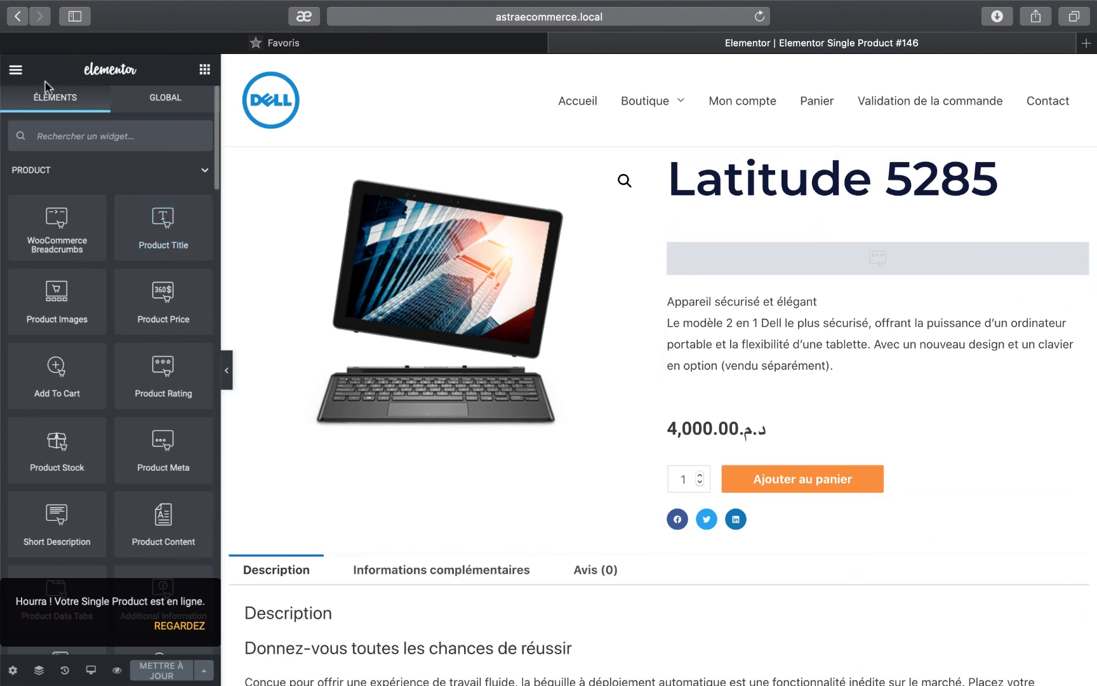
# Exit the template editor to the WordPress dashboard and open the live site in a new browser tab
pyautogui.click(17, 71)
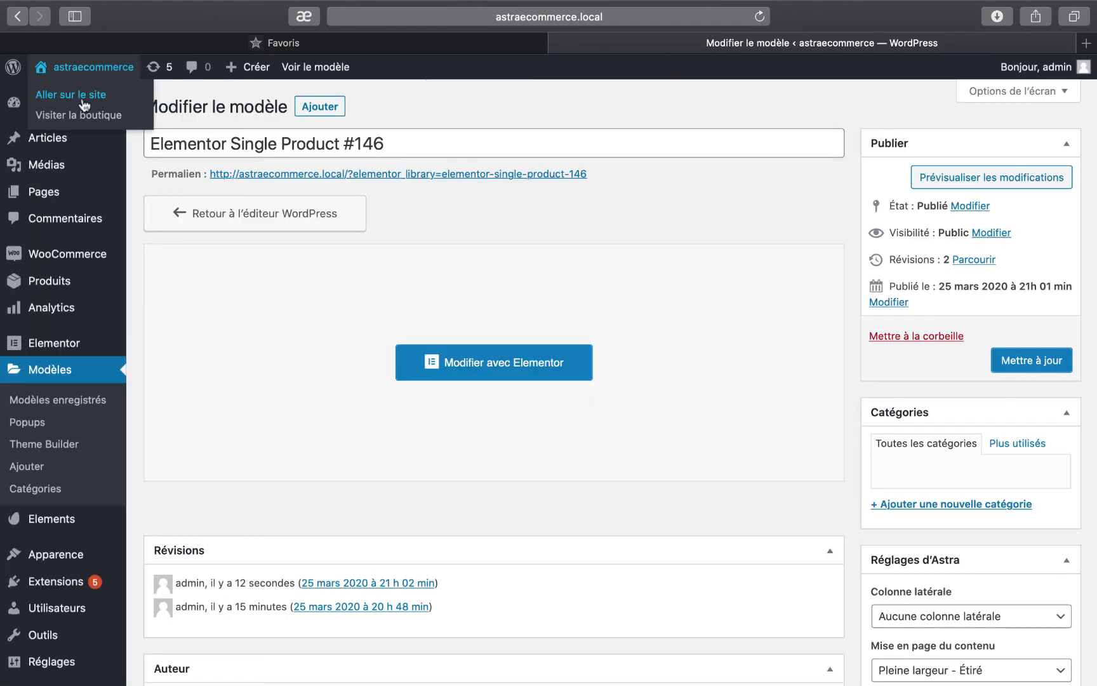
pyautogui.keyDown('super'); pyautogui.click(81, 96); pyautogui.keyUp('super')
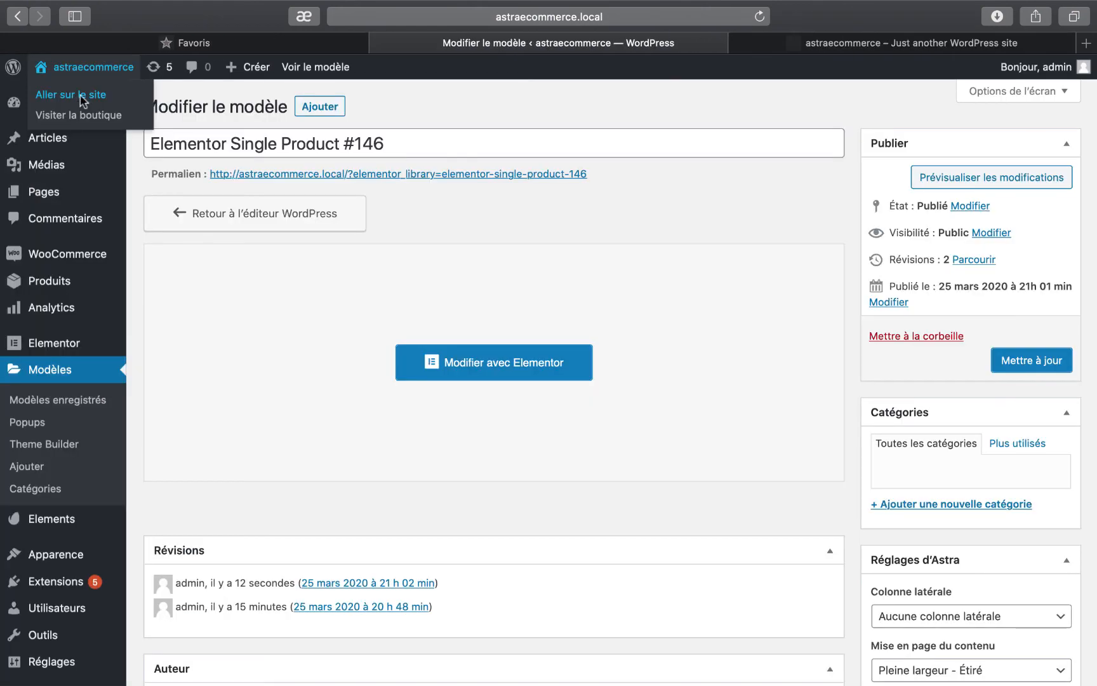
# Switch to the live site and open the Inspiron 15 7000 Gaming product from the Boutique page
pyautogui.click(810, 64)
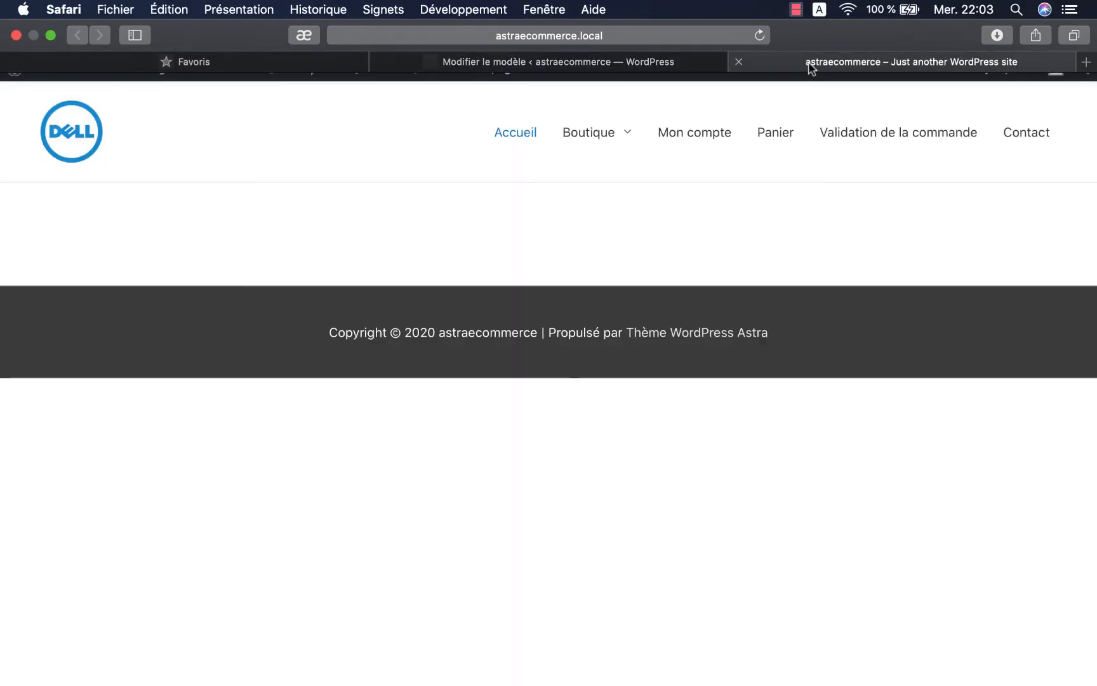
pyautogui.click(612, 130)
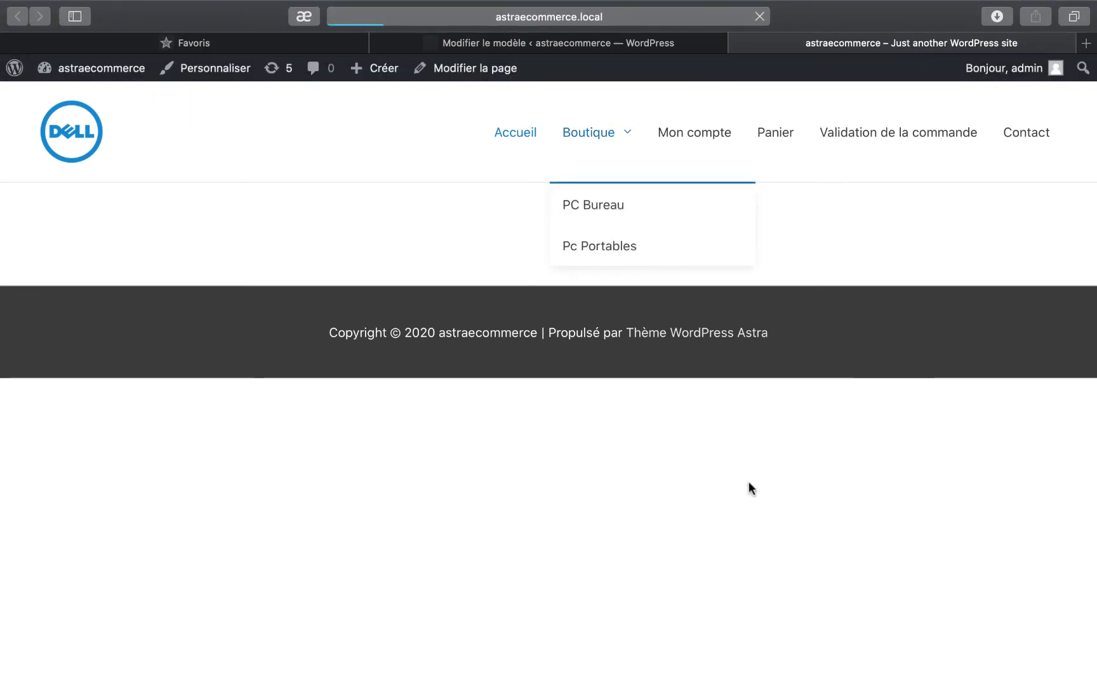
pyautogui.scroll(-10, 751, 488)
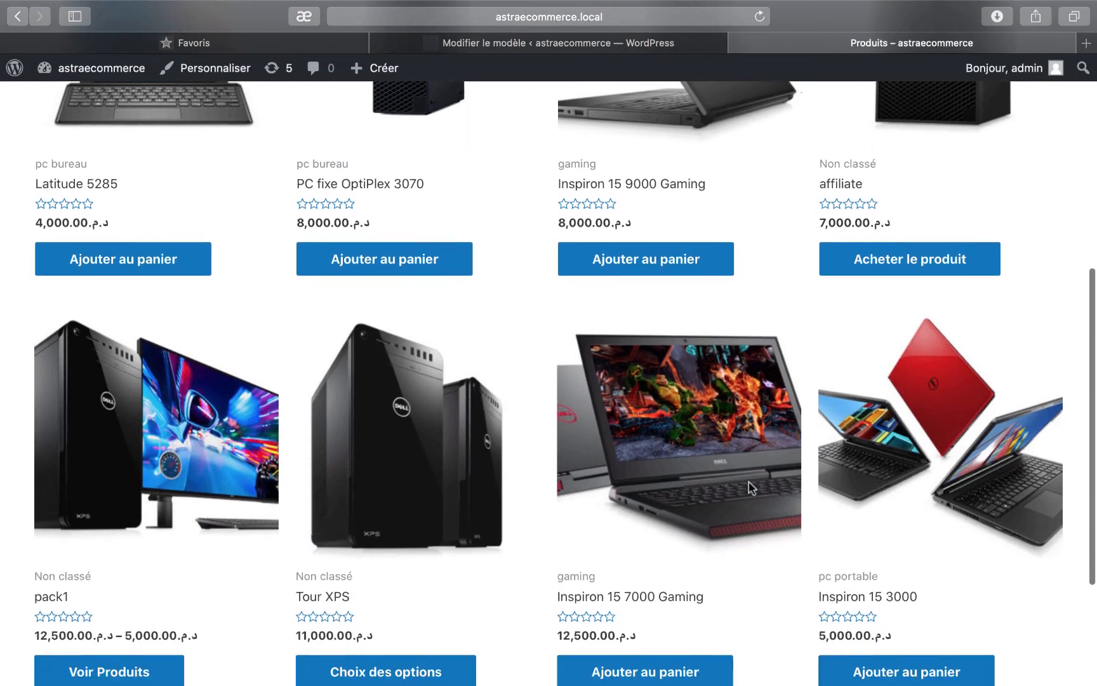
pyautogui.scroll(-3, 751, 488)
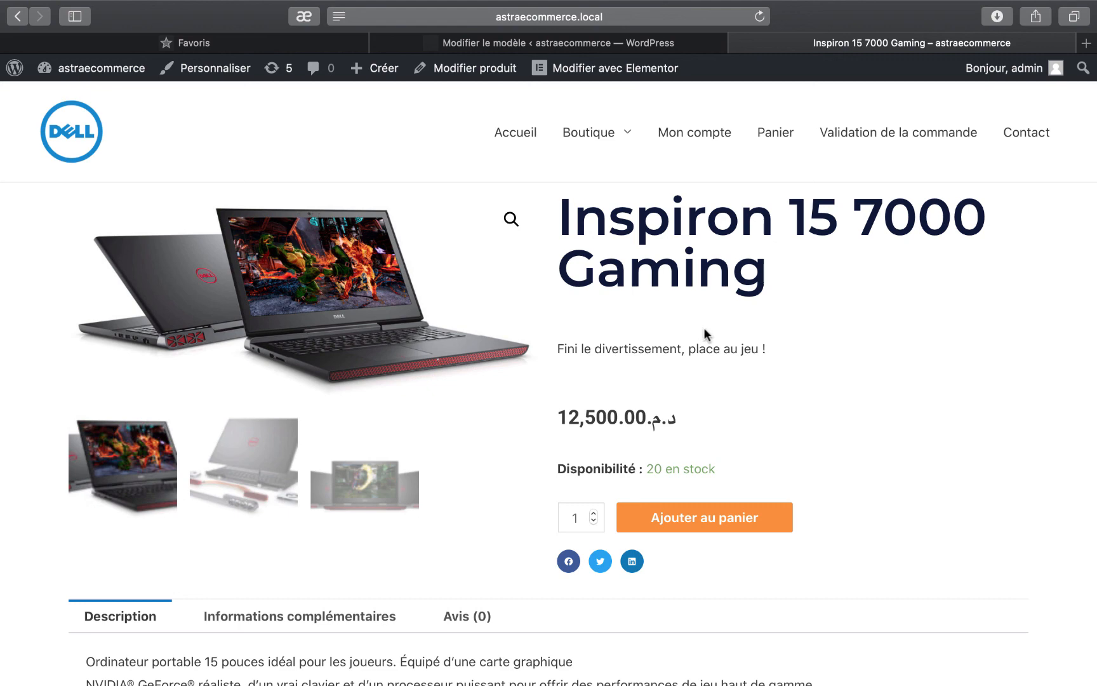
# Review the Inspiron 15 7000 Gaming product page from top to bottom and return to the site's Accueil page
pyautogui.scroll(-15, 704, 327)
pyautogui.scroll(15, 704, 326)
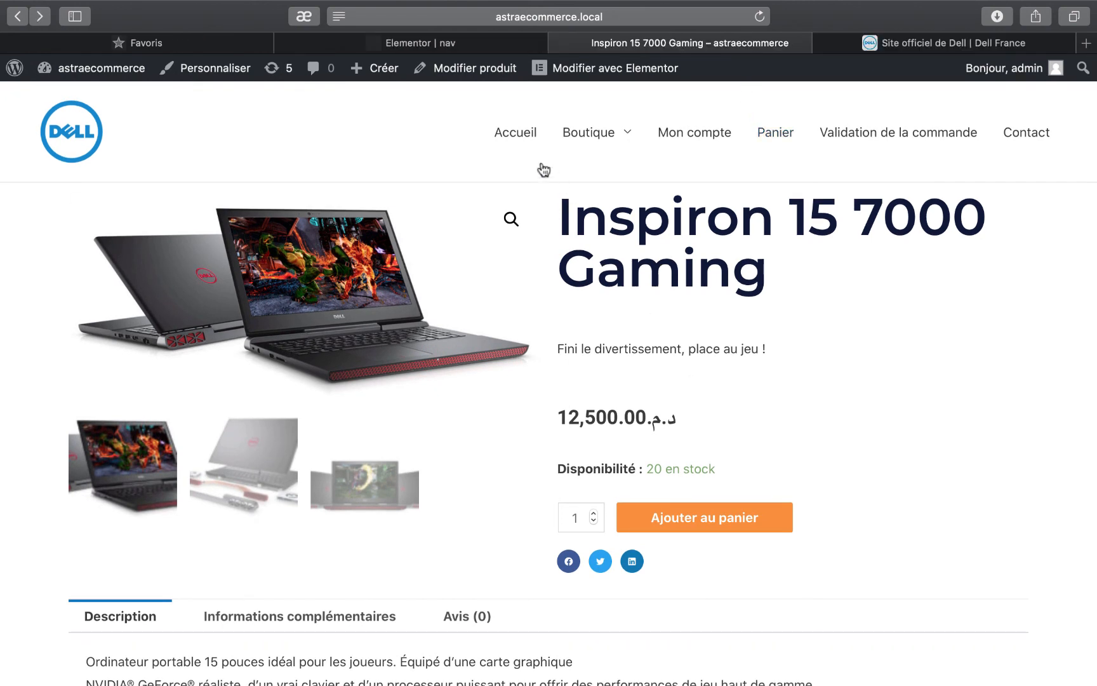
pyautogui.click(518, 141)
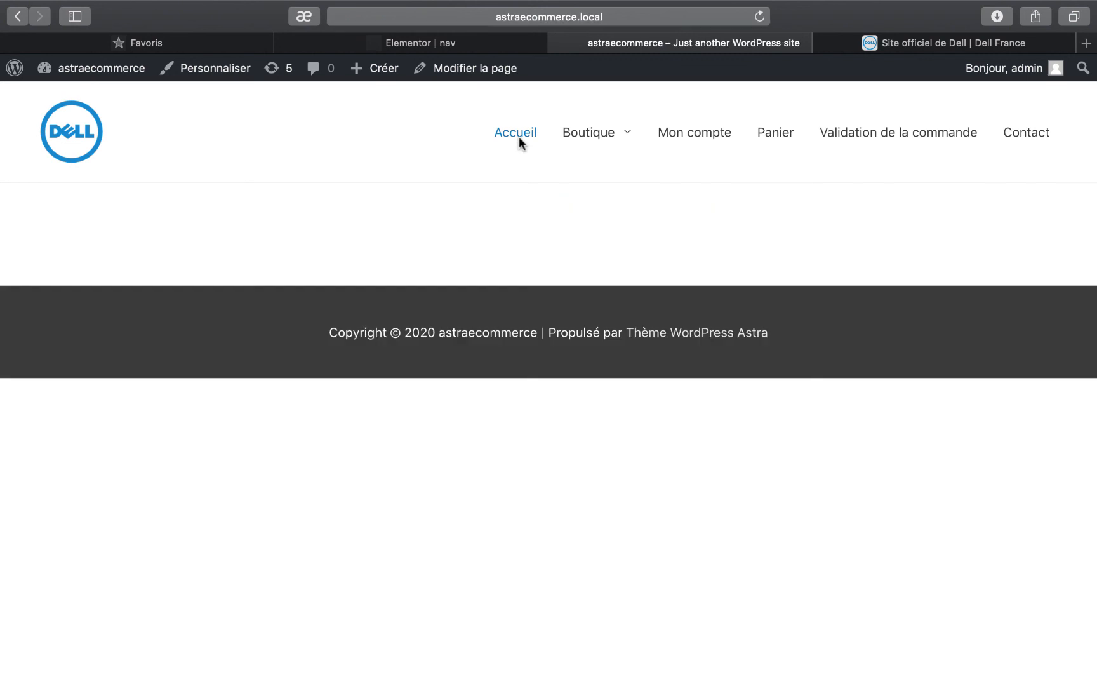